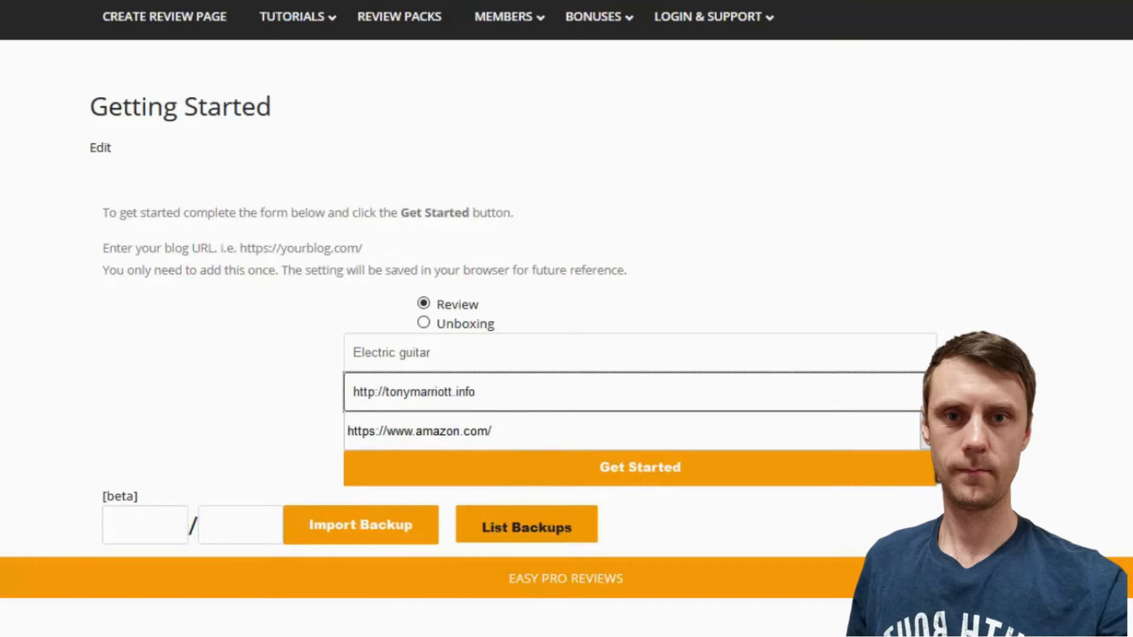
{"action": "left_click", "coordinate": [911, 431]}
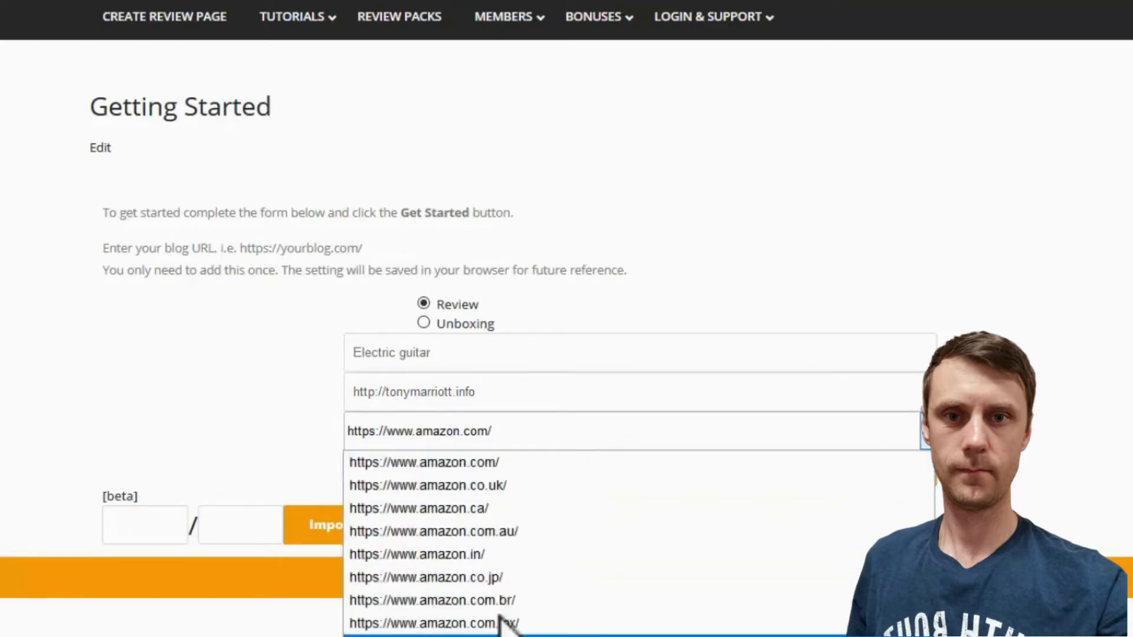
{"action": "left_click", "coordinate": [500, 462]}
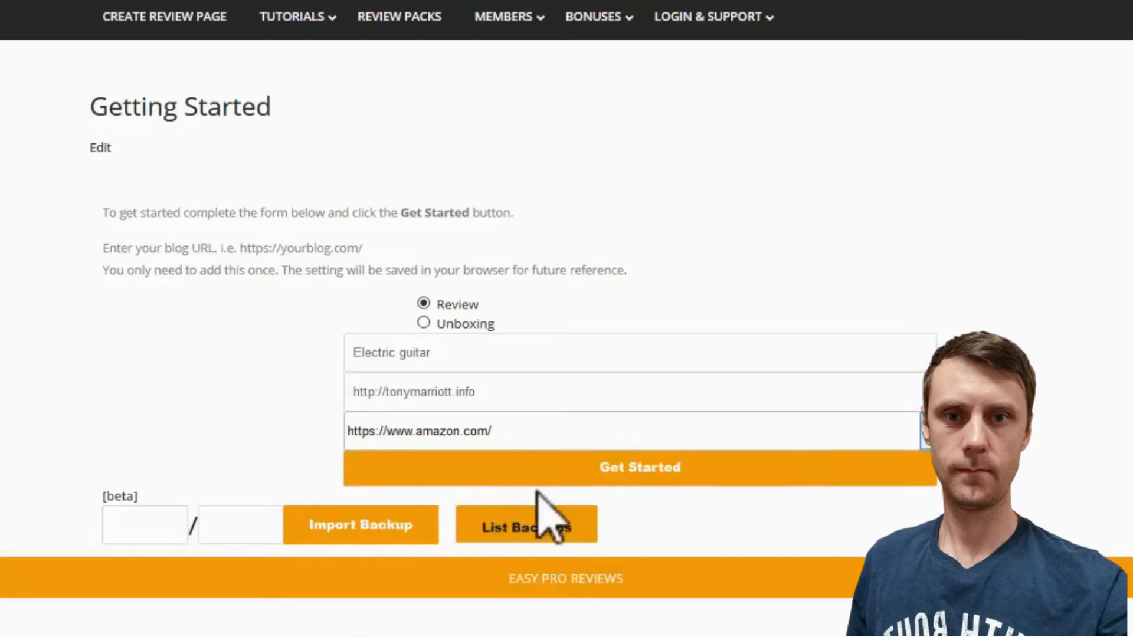
{"action": "left_click", "coordinate": [610, 469]}
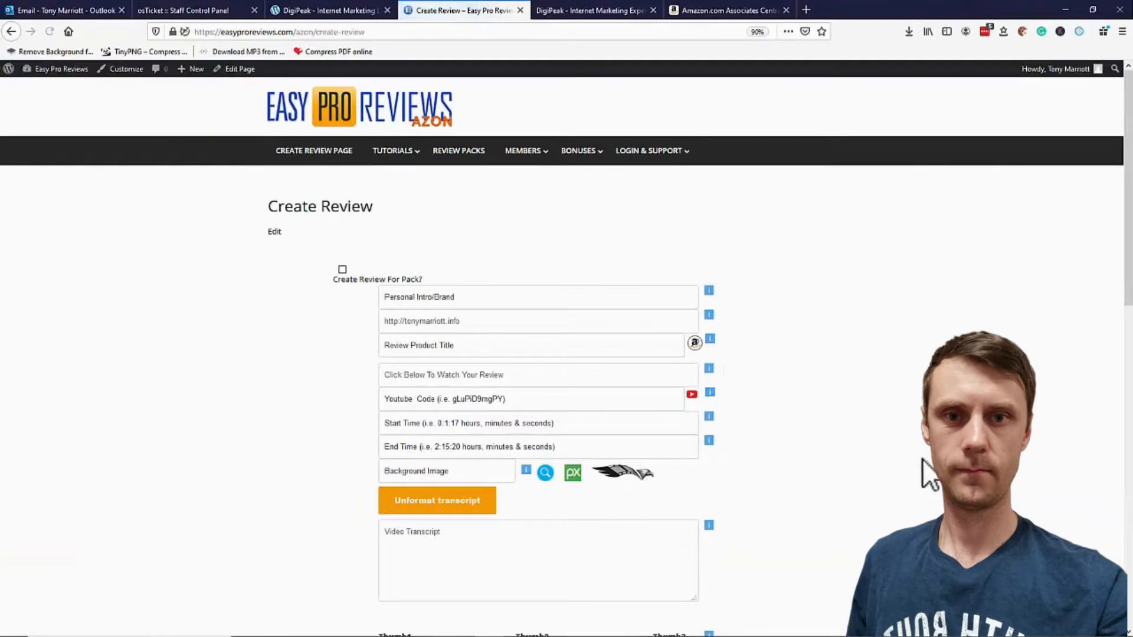
Enter the reviewer's name as the personal intro/brand of the review
{"action": "scroll", "coordinate": [898, 459], "scroll_direction": "down", "scroll_amount": 5}
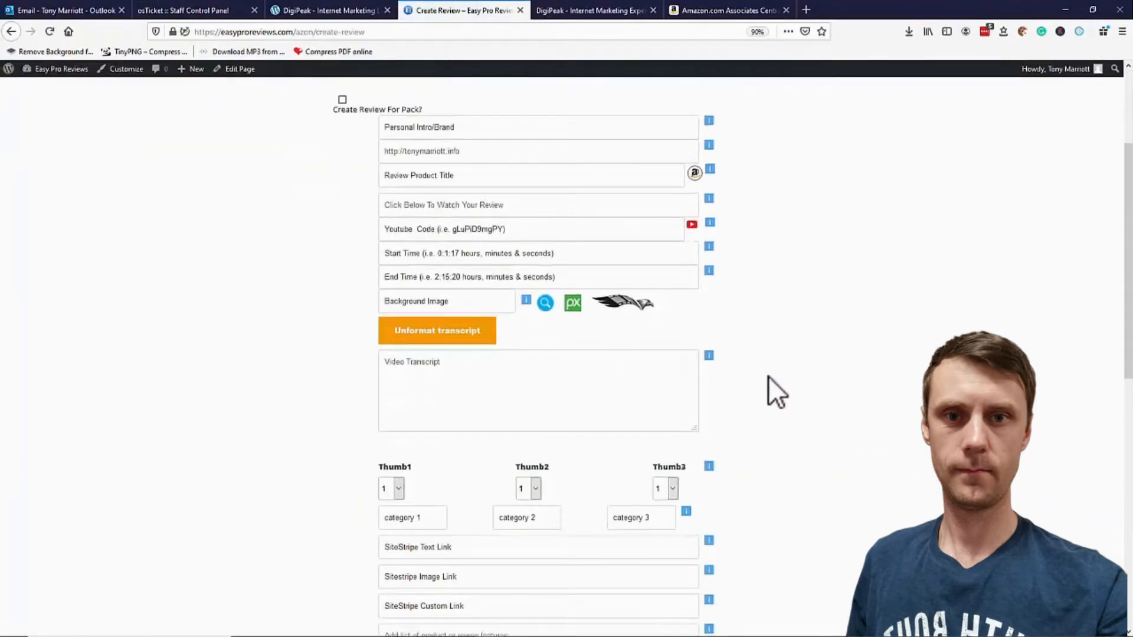
{"action": "left_click", "coordinate": [441, 128]}
{"action": "left_click", "coordinate": [432, 143]}
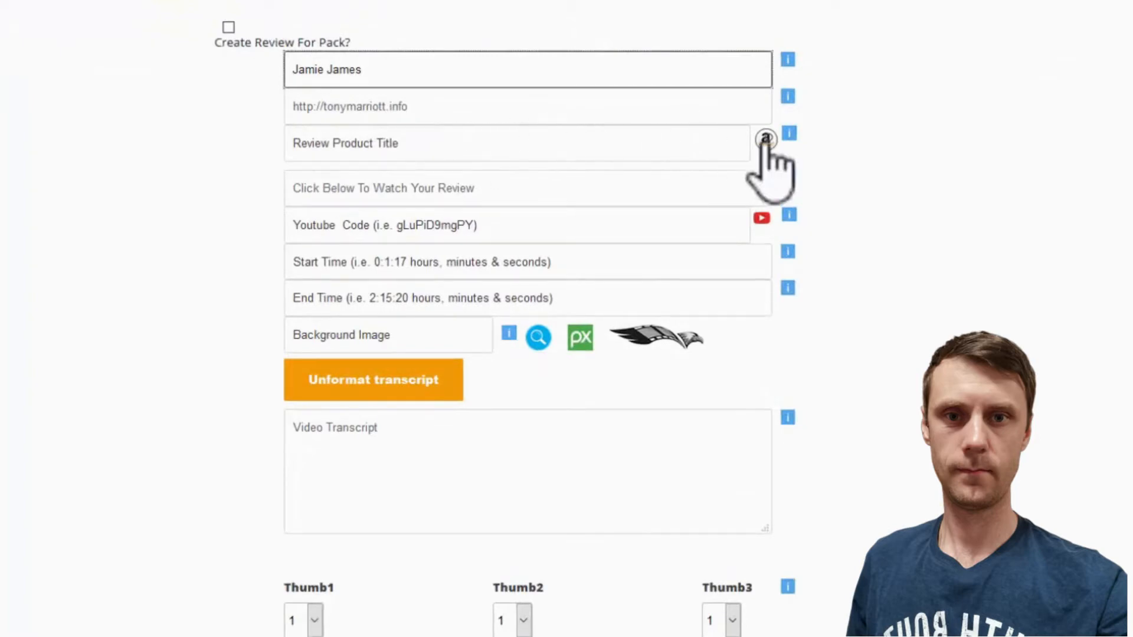
Open the Amazon product search for the review keyword and filter it to 4 stars and up and $200 & Above
{"action": "left_click", "coordinate": [766, 139]}
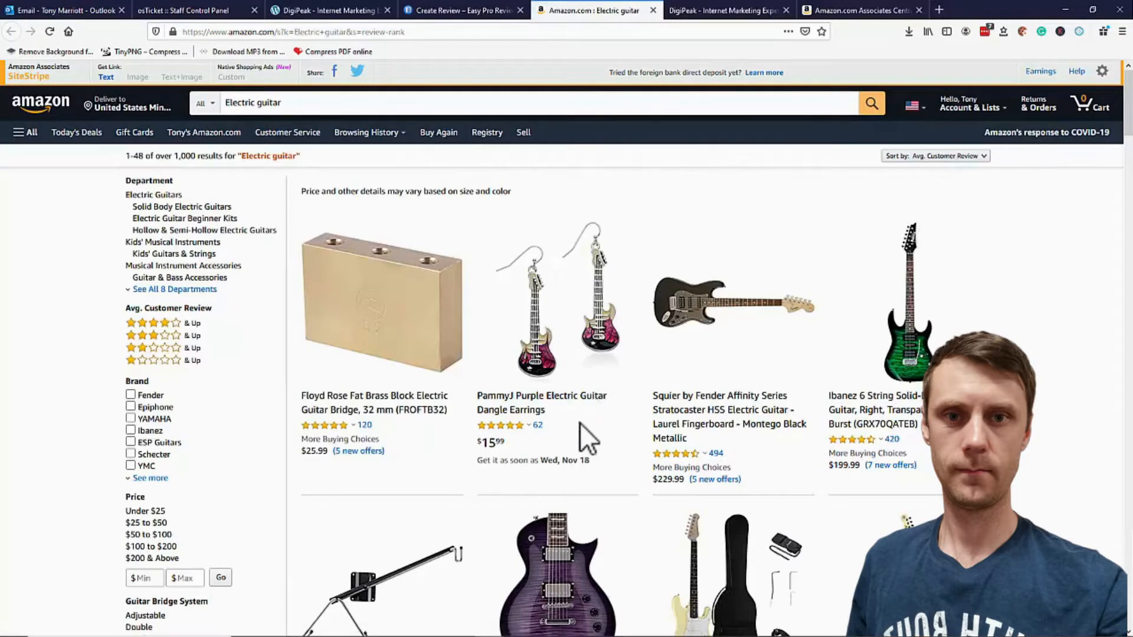
{"action": "scroll", "coordinate": [597, 345], "scroll_direction": "down", "scroll_amount": 2}
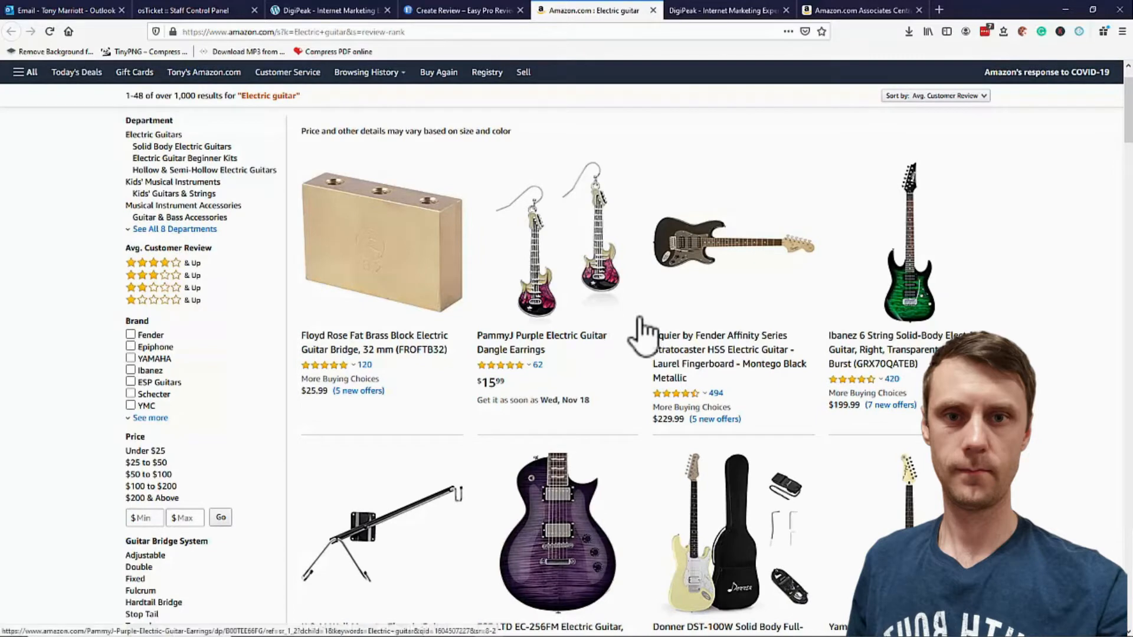
{"action": "left_click", "coordinate": [167, 264]}
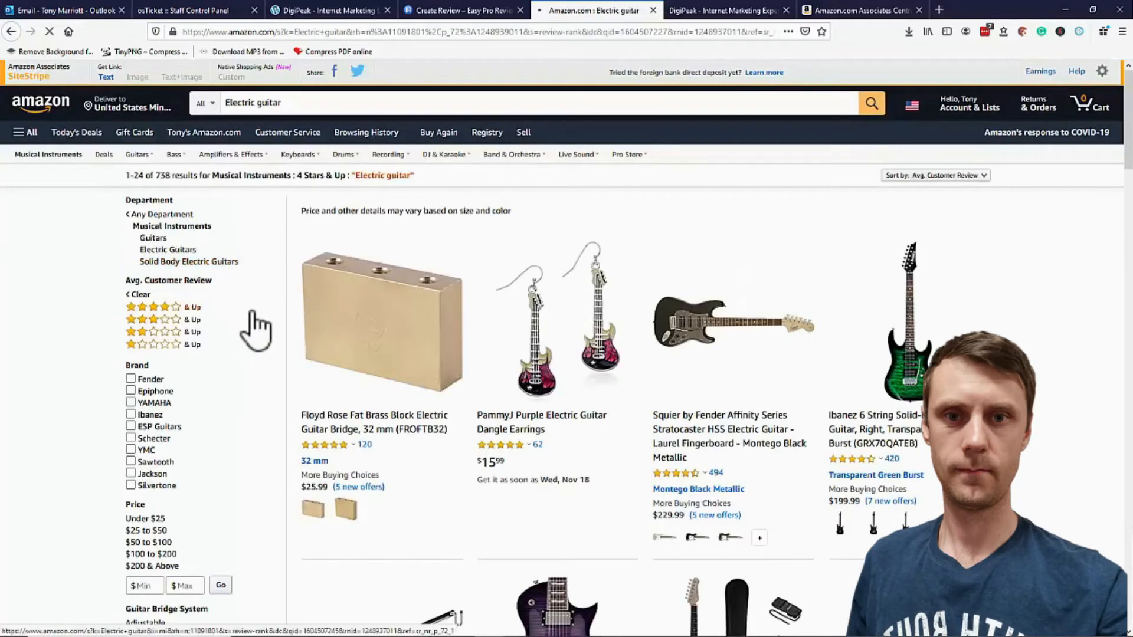
{"action": "scroll", "coordinate": [243, 311], "scroll_direction": "down", "scroll_amount": 2}
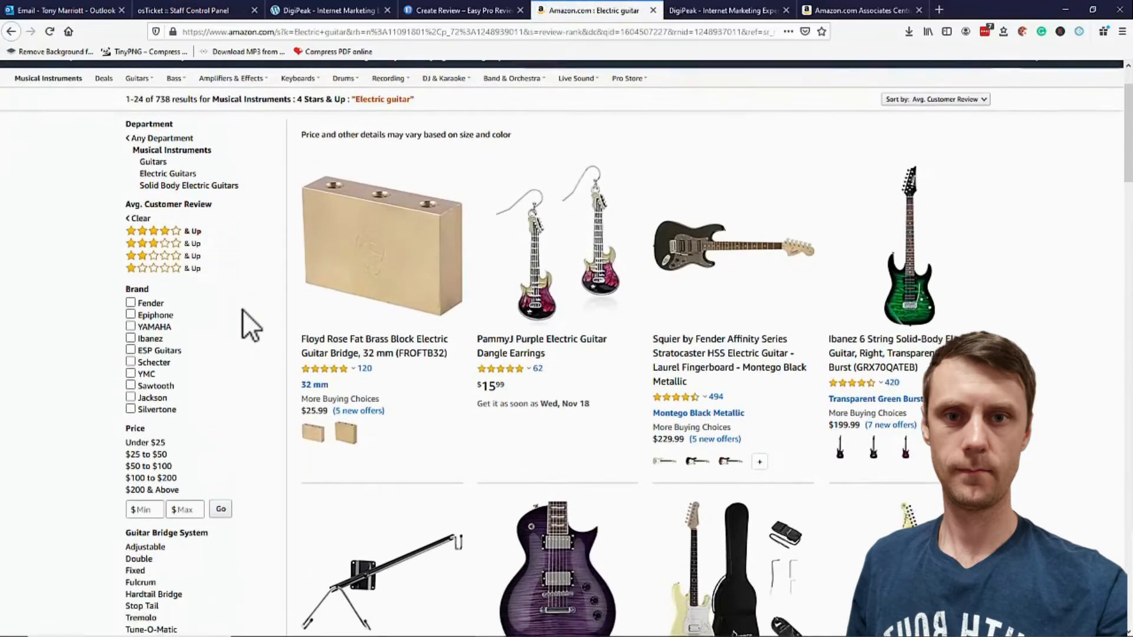
{"action": "scroll", "coordinate": [242, 310], "scroll_direction": "down", "scroll_amount": 1}
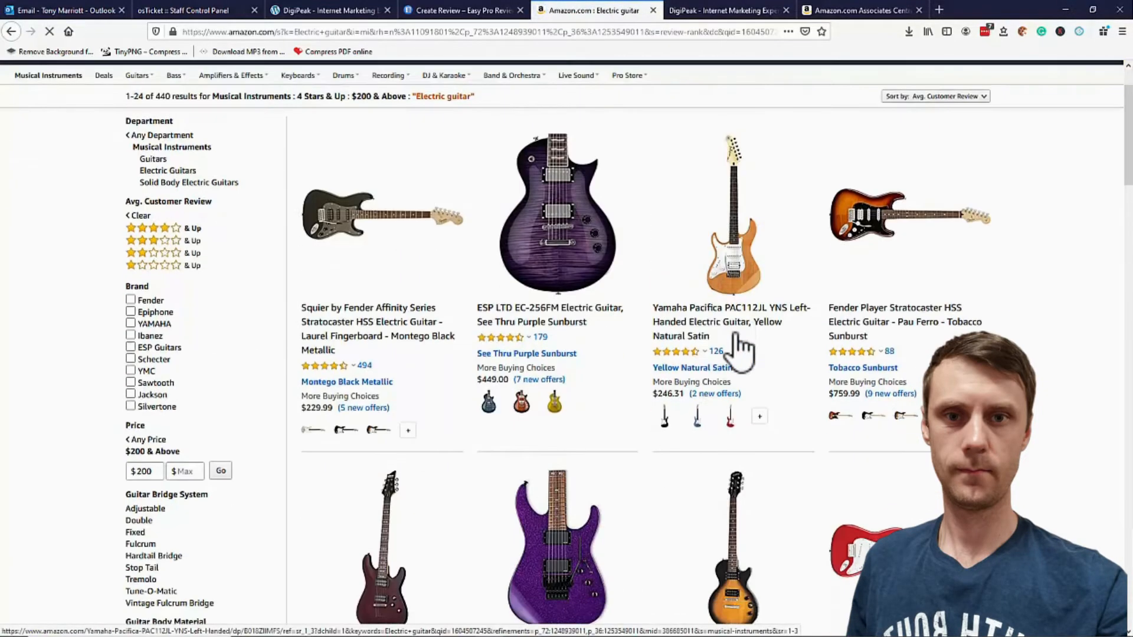
{"action": "scroll", "coordinate": [737, 340], "scroll_direction": "down", "scroll_amount": 1}
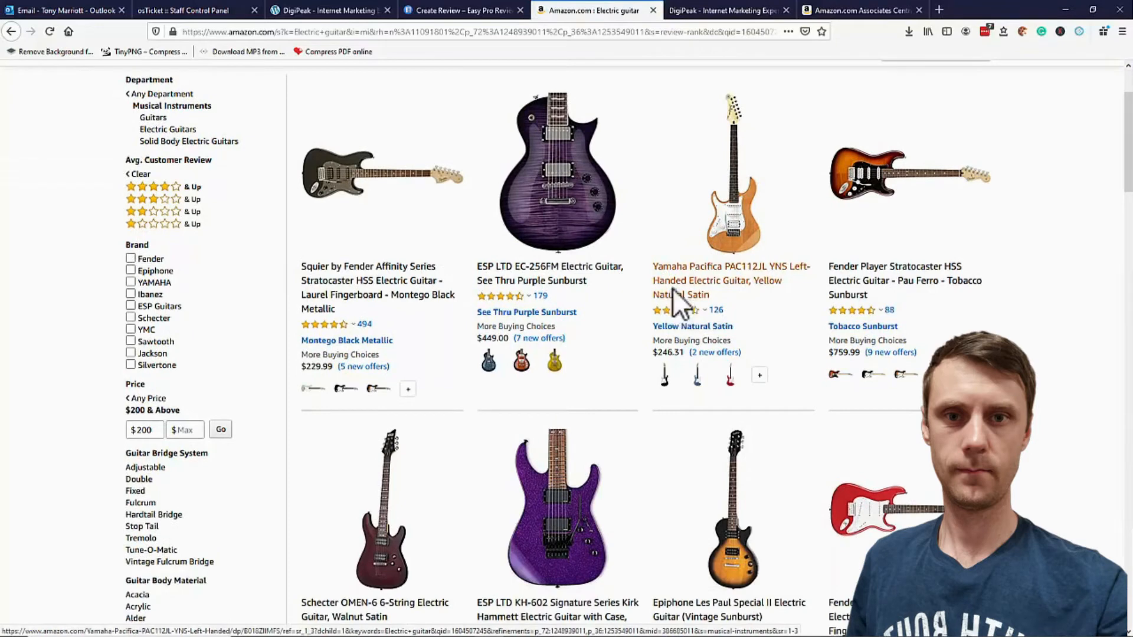
Filter the guitars to the Fender brand and open the Squier by Fender Affinity Series Stratocaster HSS in Montego Black Metallic
{"action": "mouse_move", "coordinate": [653, 313]}
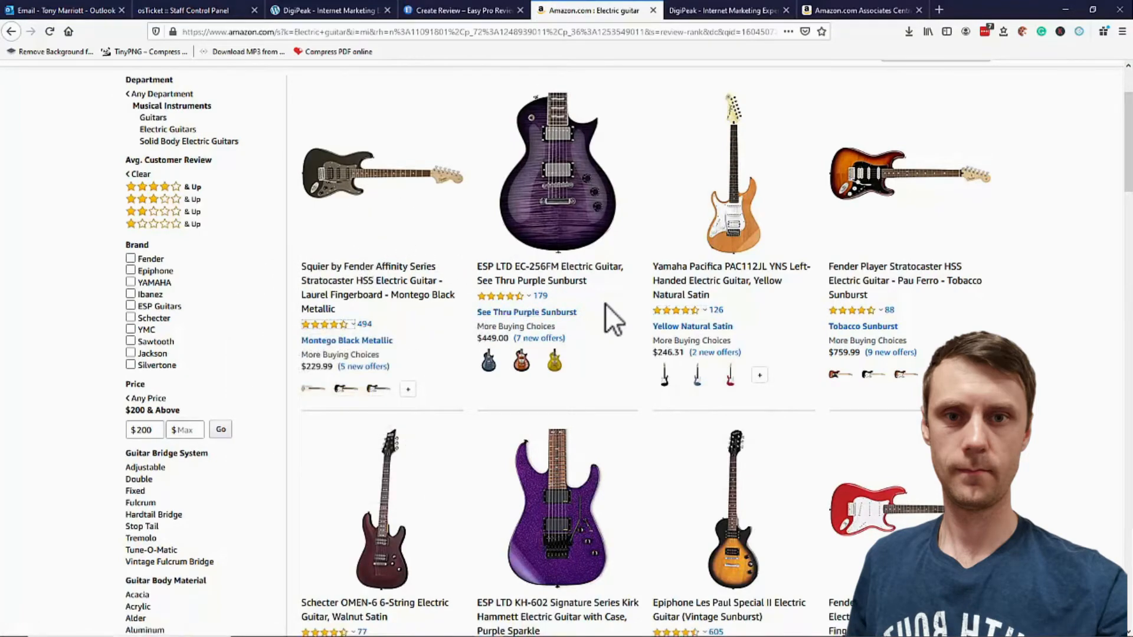
{"action": "scroll", "coordinate": [605, 303], "scroll_direction": "down", "scroll_amount": 3}
{"action": "scroll", "coordinate": [608, 316], "scroll_direction": "up", "scroll_amount": 5}
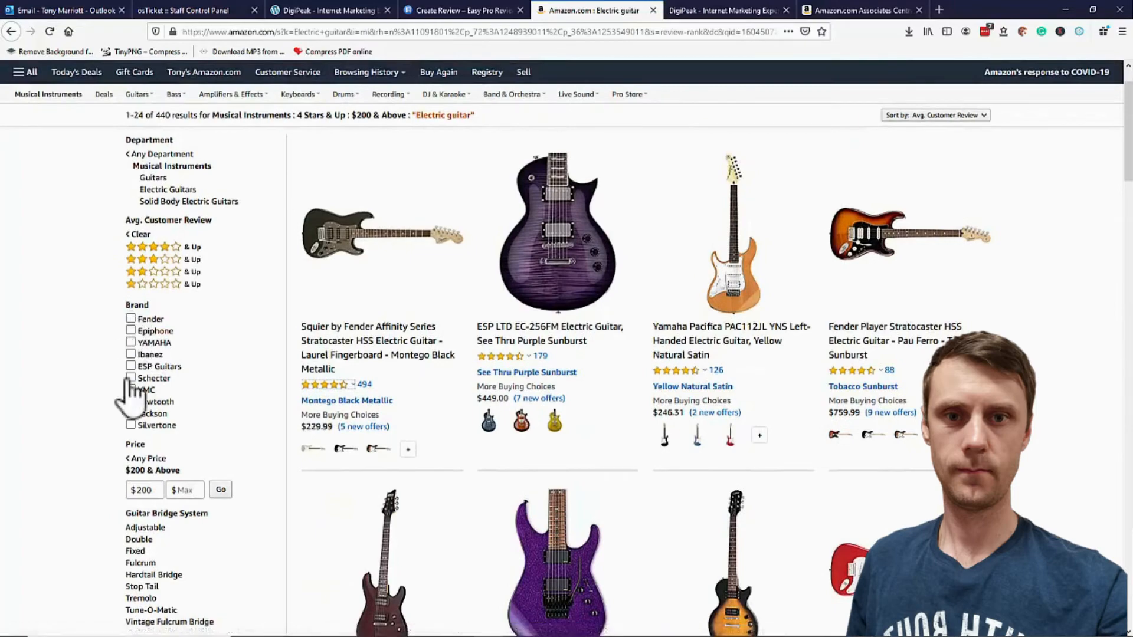
{"action": "left_click", "coordinate": [131, 320]}
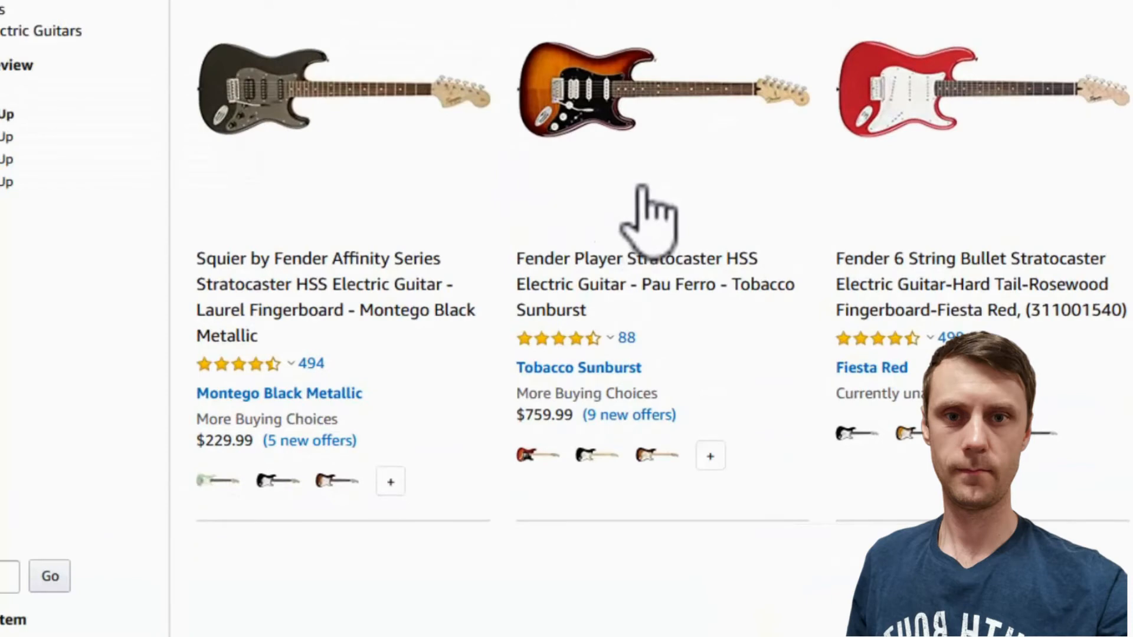
{"action": "scroll", "coordinate": [663, 215], "scroll_direction": "down", "scroll_amount": 3}
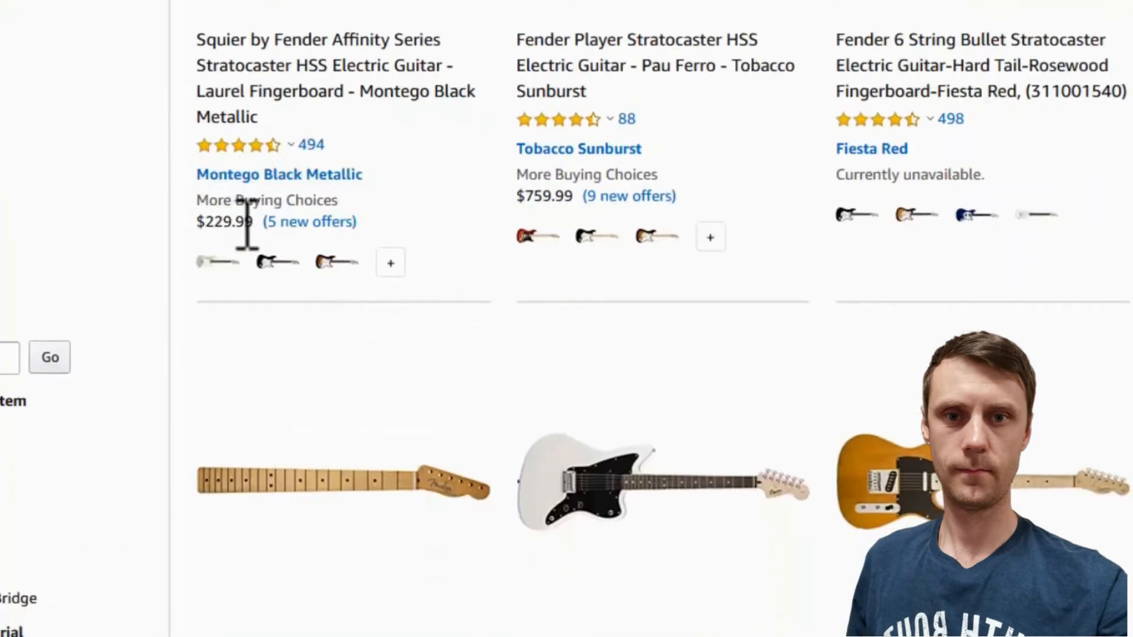
{"action": "mouse_move", "coordinate": [269, 152]}
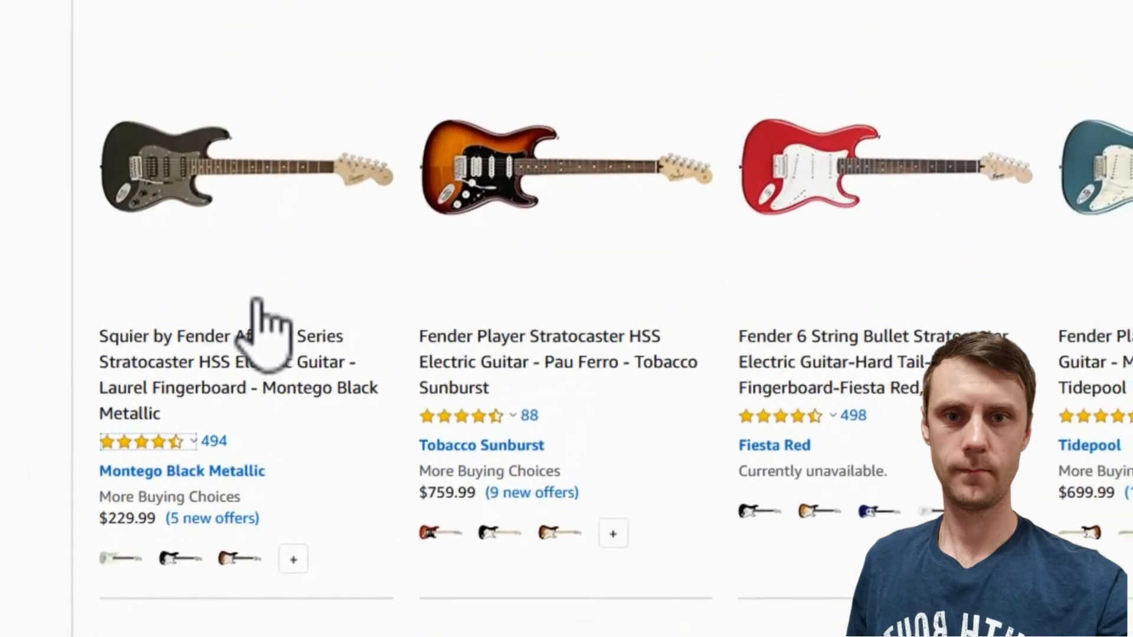
{"action": "left_click", "coordinate": [165, 192]}
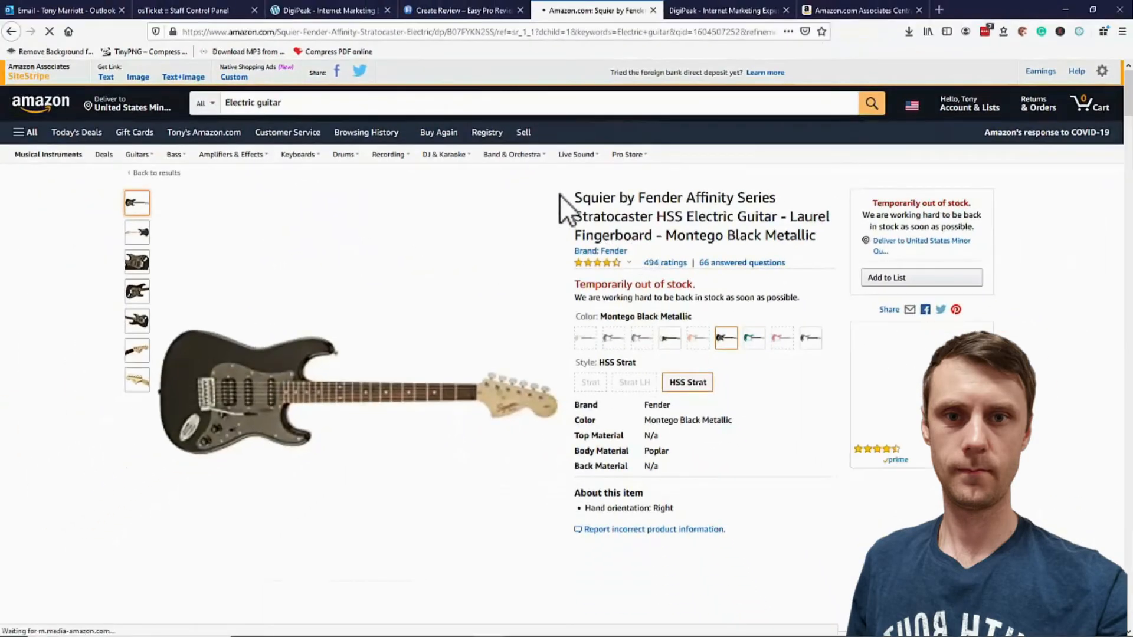
Copy the guitar's full title from its Amazon page and paste it as the review product title
{"action": "left_click_drag", "start_coordinate": [578, 202], "coordinate": [822, 240]}
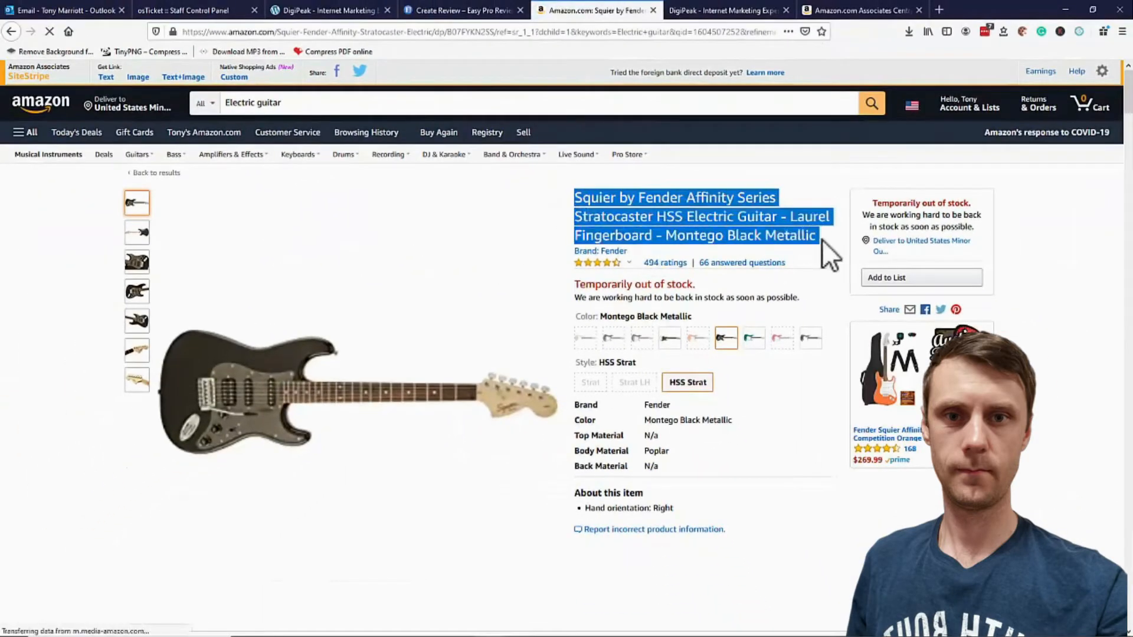
{"action": "right_click", "coordinate": [824, 239]}
{"action": "left_click", "coordinate": [827, 234]}
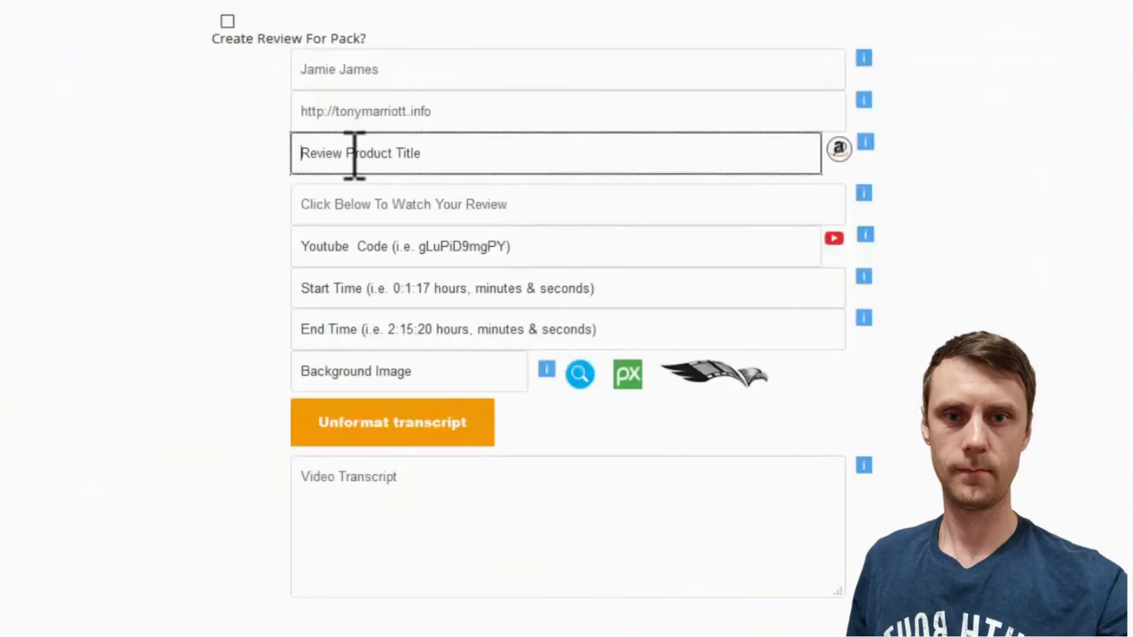
{"action": "right_click", "coordinate": [354, 158]}
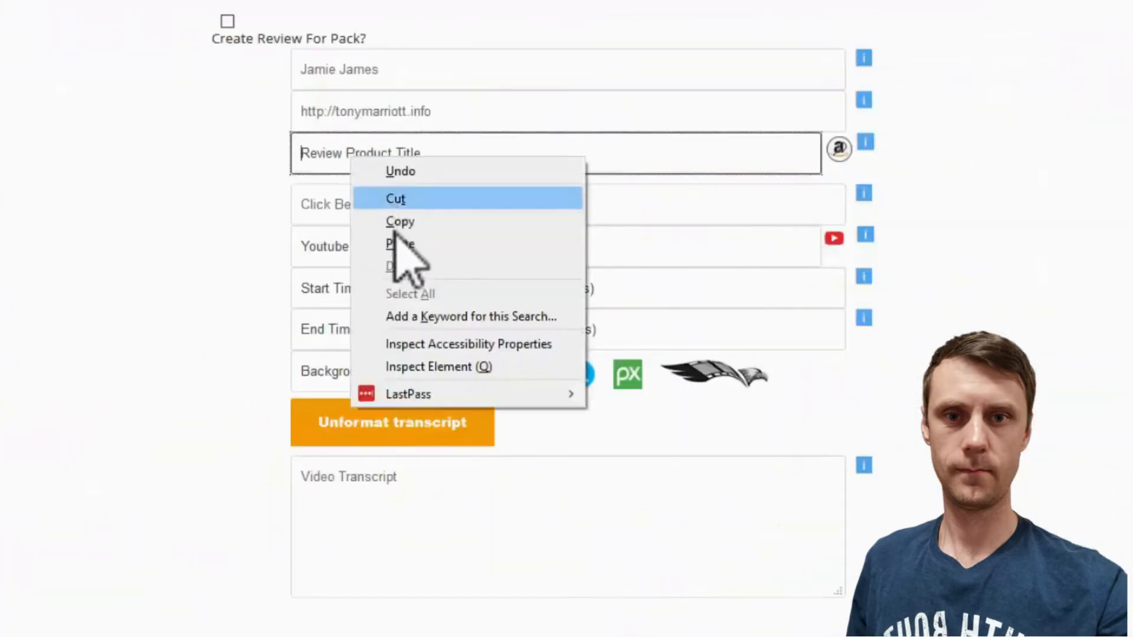
{"action": "left_click", "coordinate": [399, 243]}
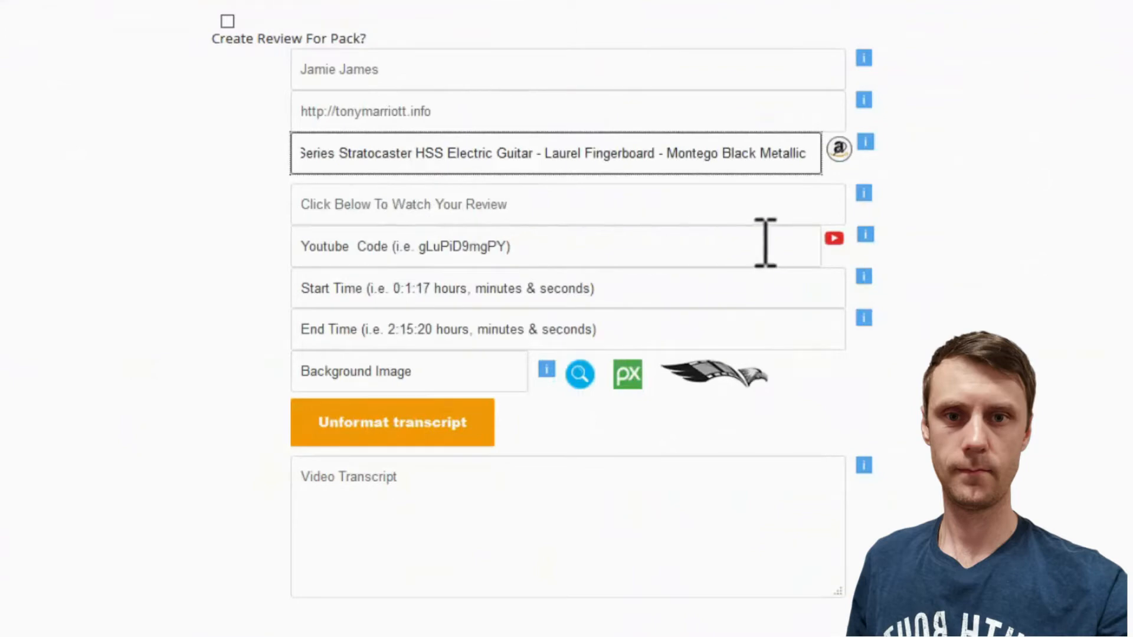
Search YouTube for review videos from the review form and look through the results for the product
{"action": "left_click", "coordinate": [765, 245]}
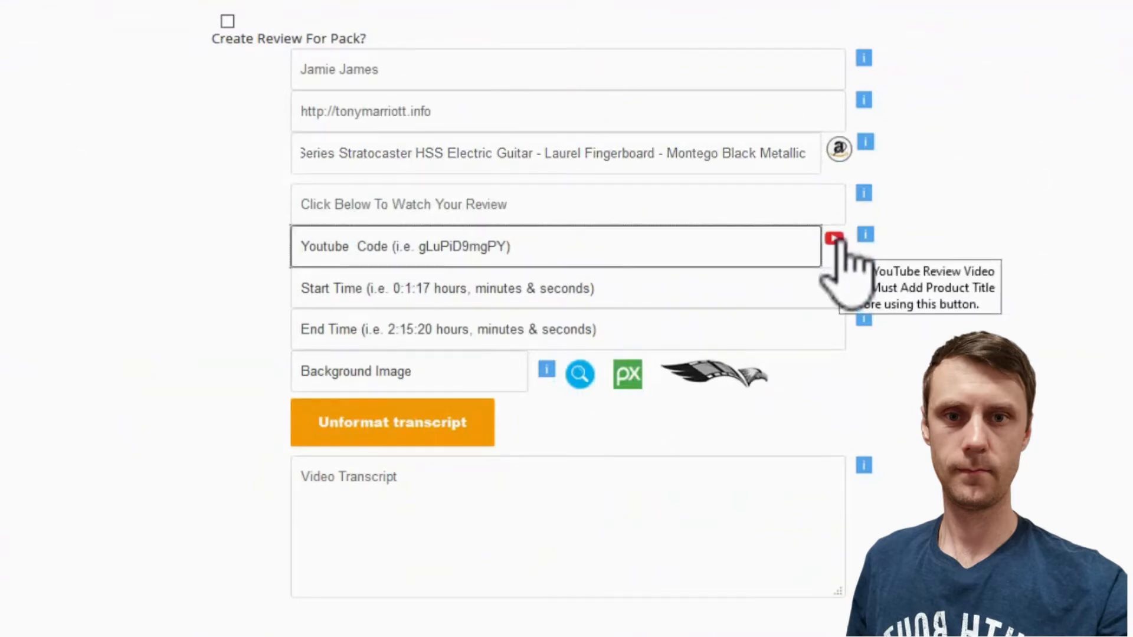
{"action": "left_click", "coordinate": [834, 238]}
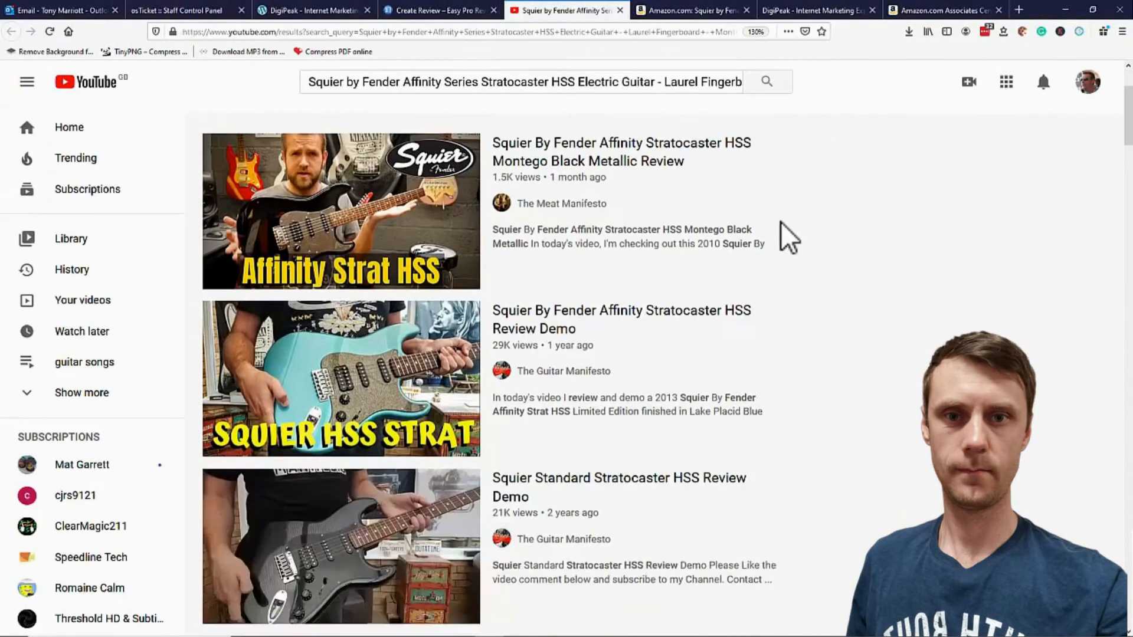
{"action": "scroll", "coordinate": [720, 248], "scroll_direction": "down", "scroll_amount": 2}
{"action": "scroll", "coordinate": [654, 264], "scroll_direction": "up", "scroll_amount": 3}
{"action": "scroll", "coordinate": [473, 275], "scroll_direction": "down", "scroll_amount": 3}
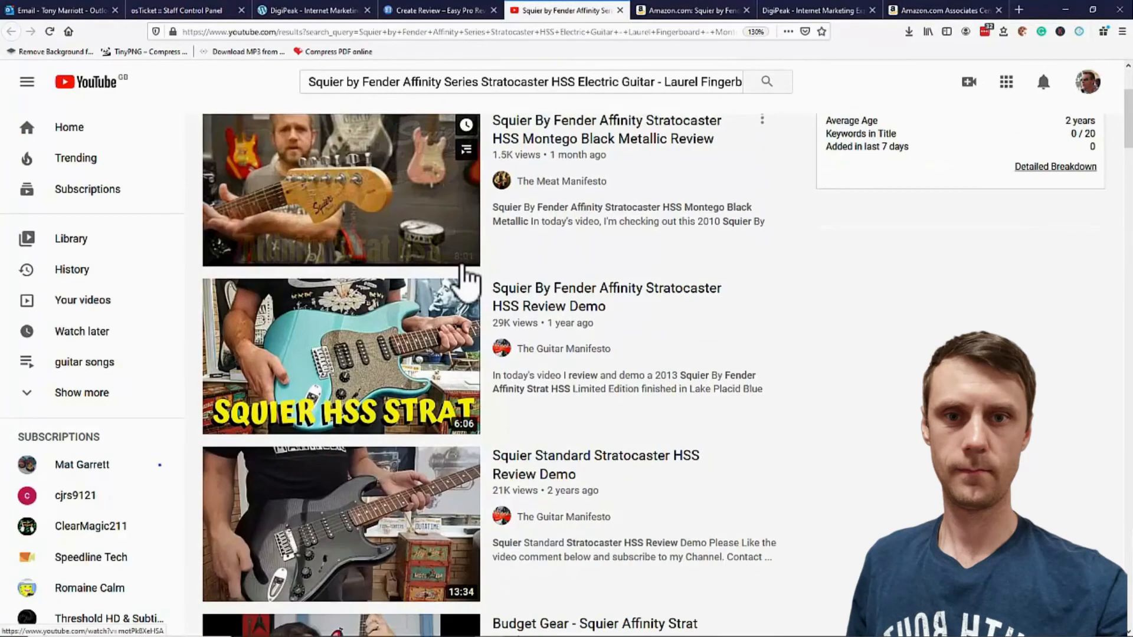
{"action": "scroll", "coordinate": [466, 277], "scroll_direction": "down", "scroll_amount": 8}
{"action": "scroll", "coordinate": [466, 277], "scroll_direction": "up", "scroll_amount": 12}
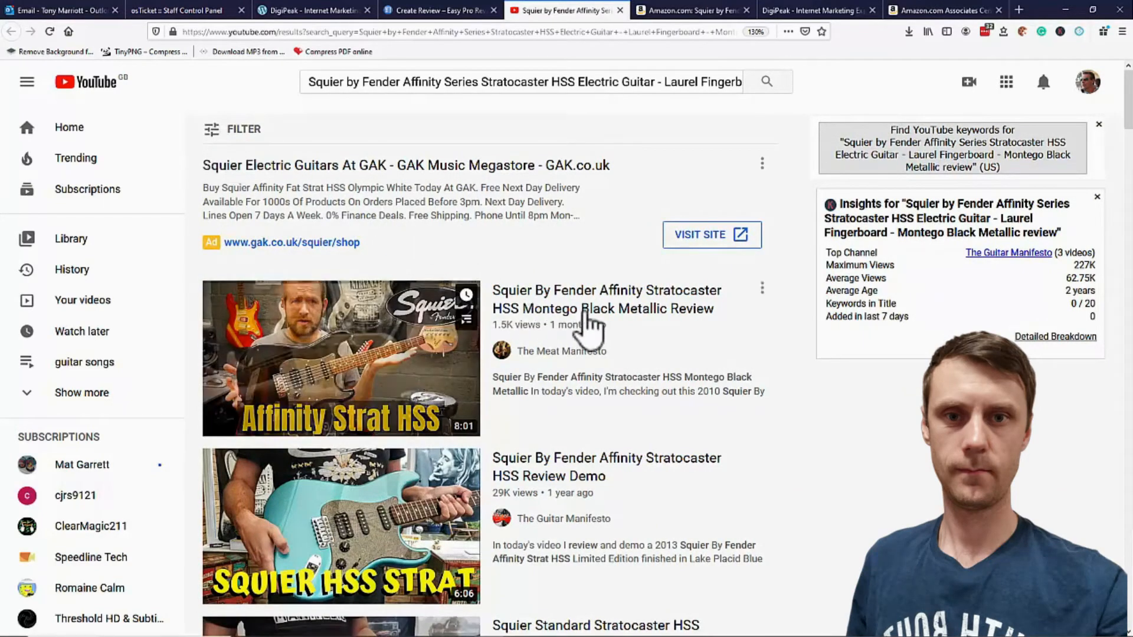
Open the video "Squier By Fender Affinity Stratocaster HSS Montego Black Metallic Review" and pause its playback
{"action": "mouse_move", "coordinate": [327, 322]}
{"action": "scroll", "coordinate": [357, 330], "scroll_direction": "down", "scroll_amount": 1}
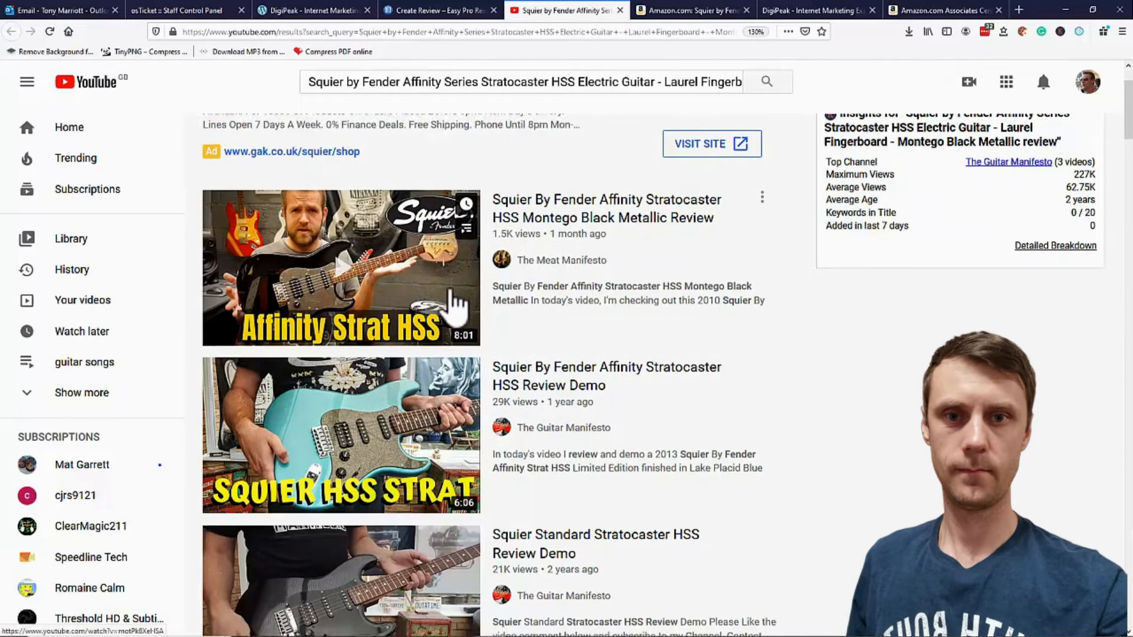
{"action": "scroll", "coordinate": [451, 301], "scroll_direction": "down", "scroll_amount": 2}
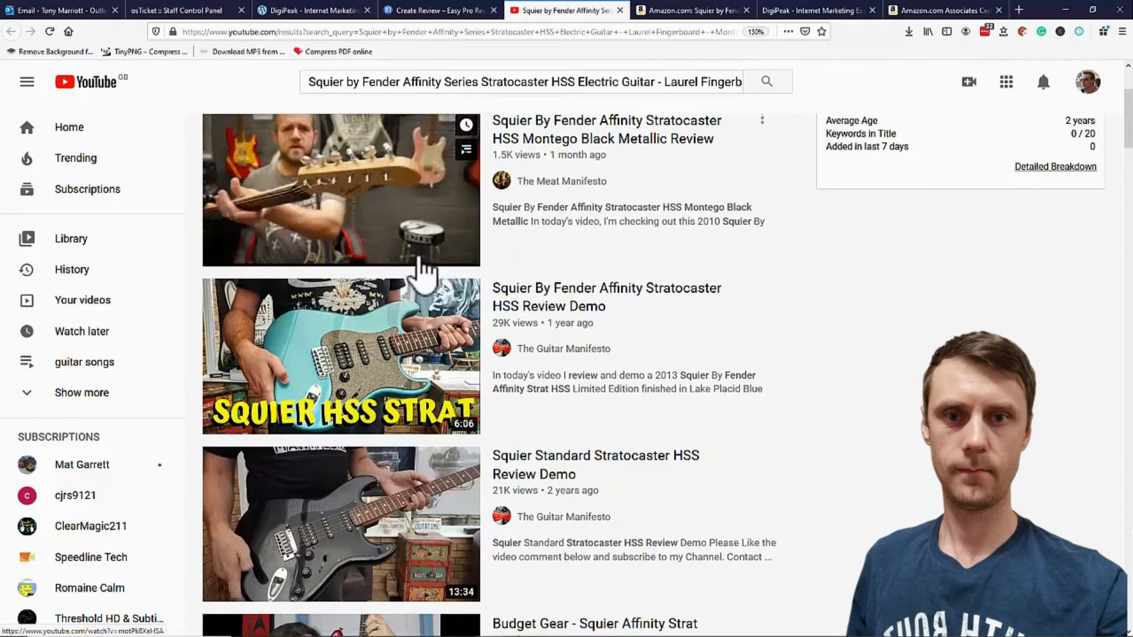
{"action": "scroll", "coordinate": [428, 260], "scroll_direction": "down", "scroll_amount": 8}
{"action": "scroll", "coordinate": [420, 320], "scroll_direction": "up", "scroll_amount": 10}
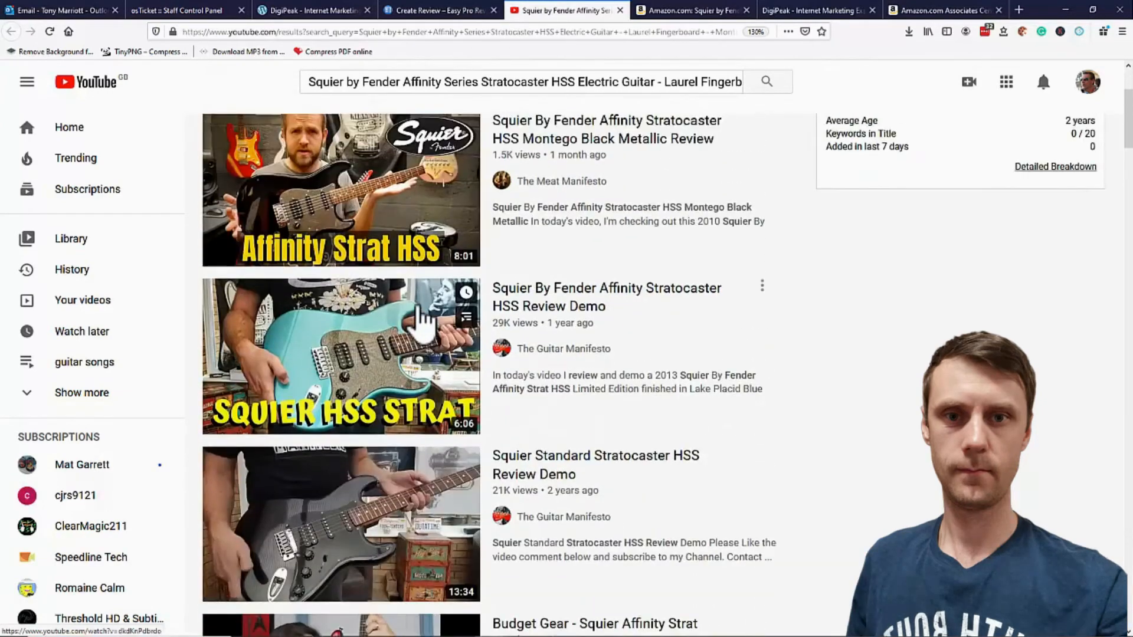
{"action": "left_click", "coordinate": [384, 289]}
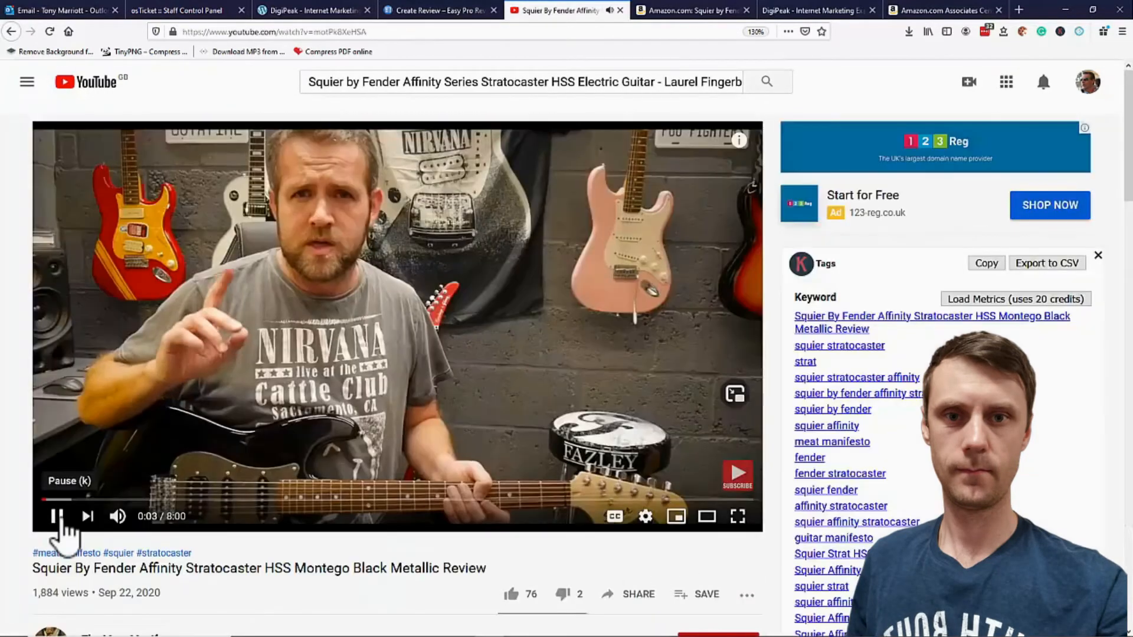
{"action": "left_click", "coordinate": [56, 517]}
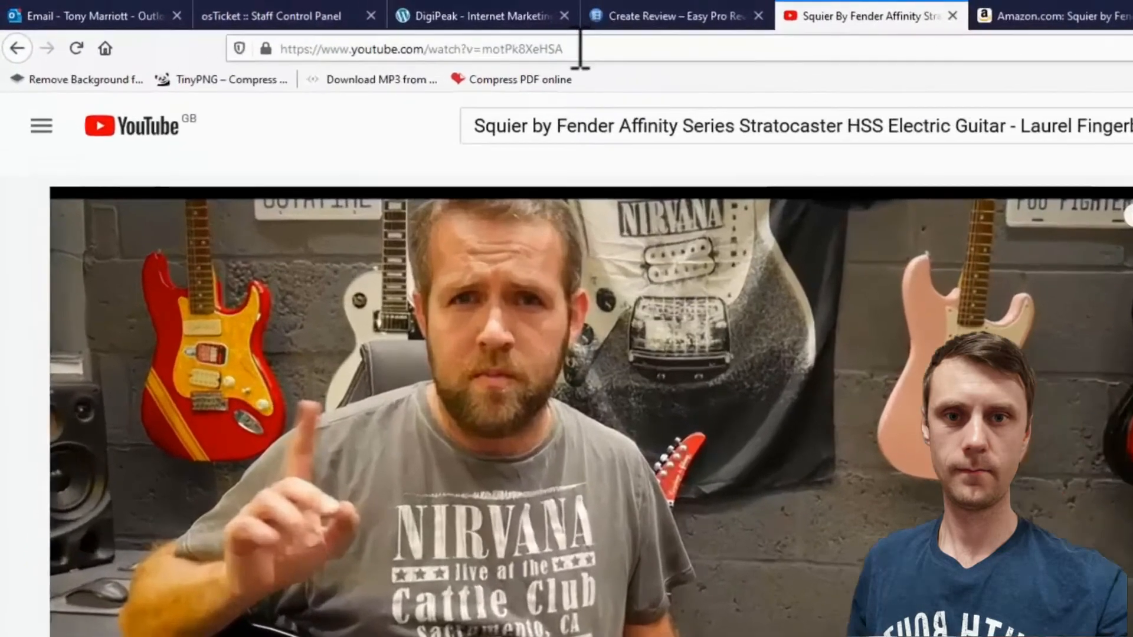
{"action": "left_click_drag", "start_coordinate": [367, 31], "coordinate": [190, 35]}
{"action": "left_click_drag", "start_coordinate": [379, 71], "coordinate": [367, 69]}
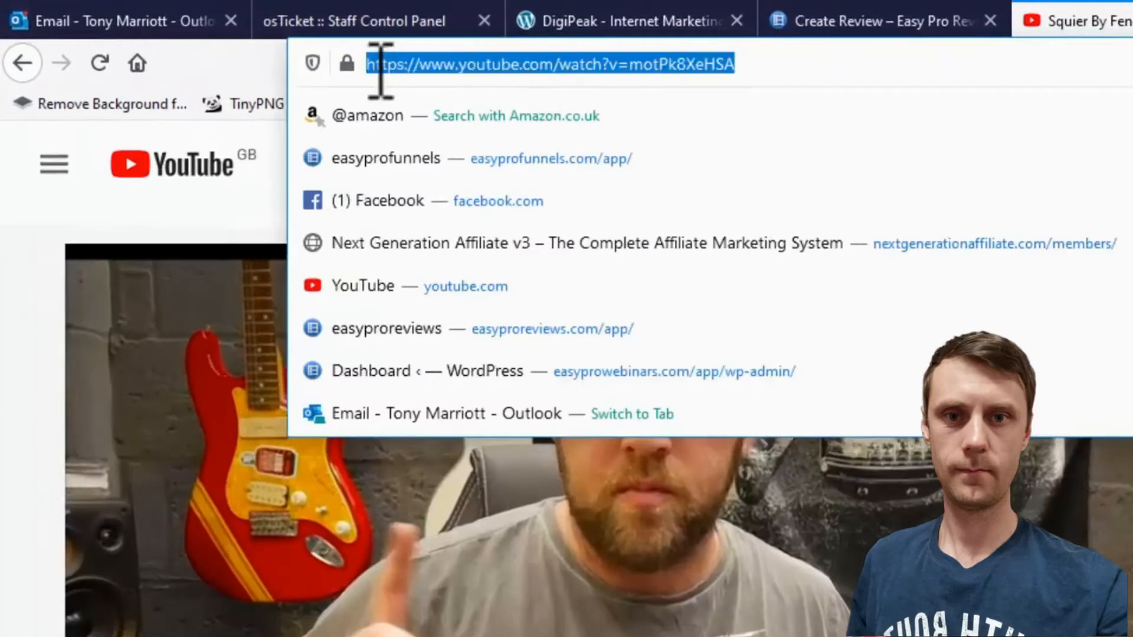
{"action": "right_click", "coordinate": [390, 69]}
{"action": "left_click", "coordinate": [454, 145]}
{"action": "left_click", "coordinate": [897, 23]}
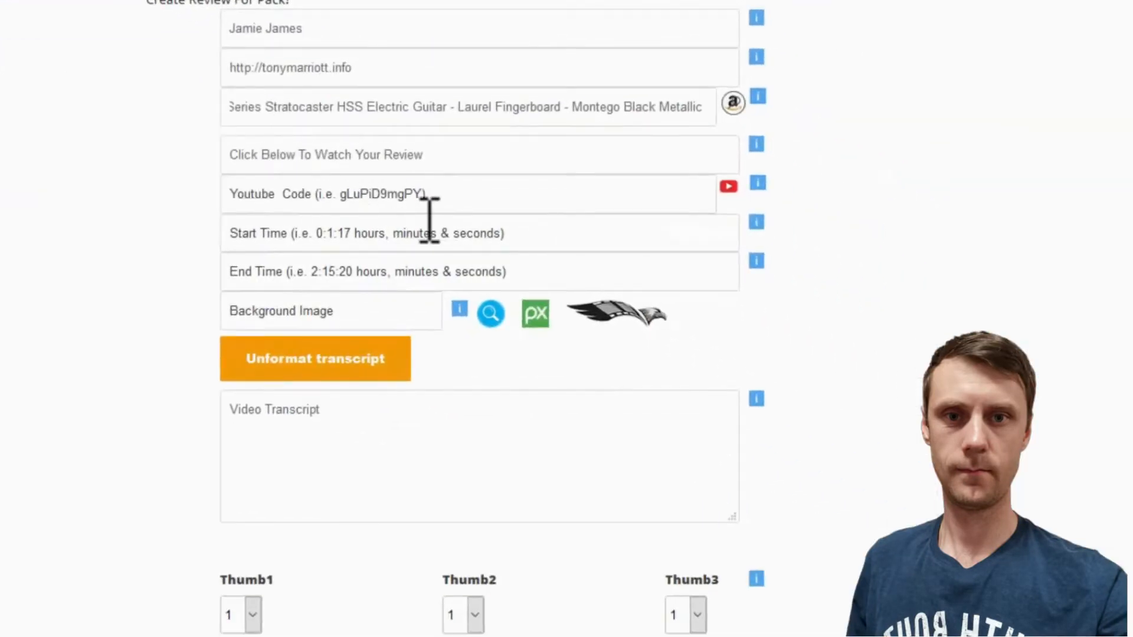
{"action": "left_click", "coordinate": [406, 194]}
{"action": "right_click", "coordinate": [400, 198]}
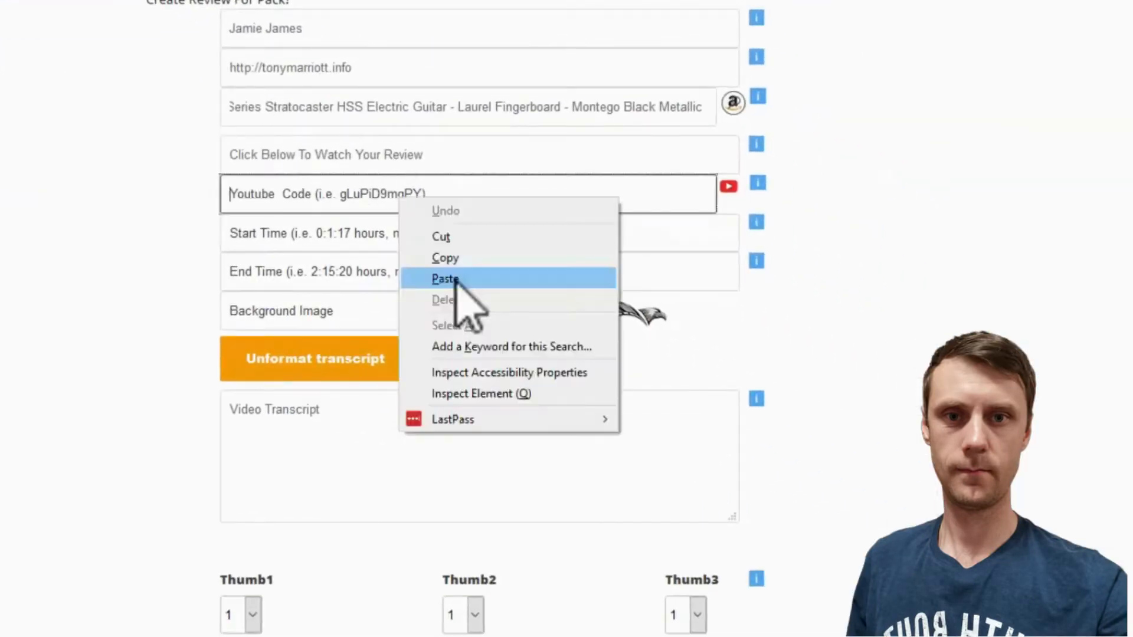
{"action": "left_click", "coordinate": [457, 279]}
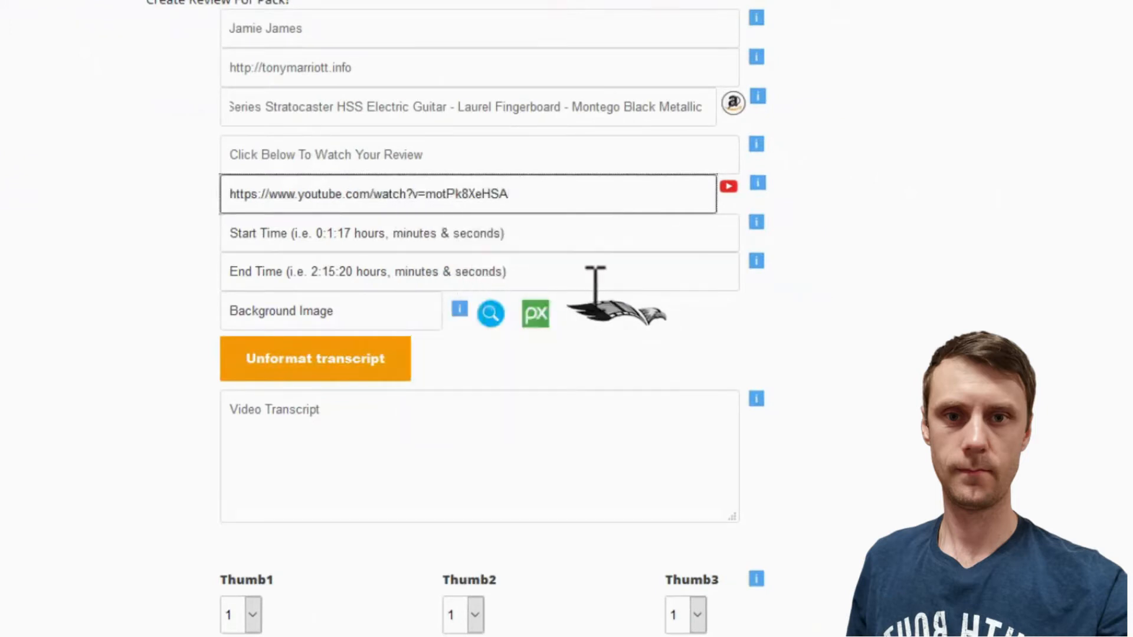
Set the review video's start time to 0:1:10 and its end time to 0:1:20
{"action": "left_click", "coordinate": [549, 238]}
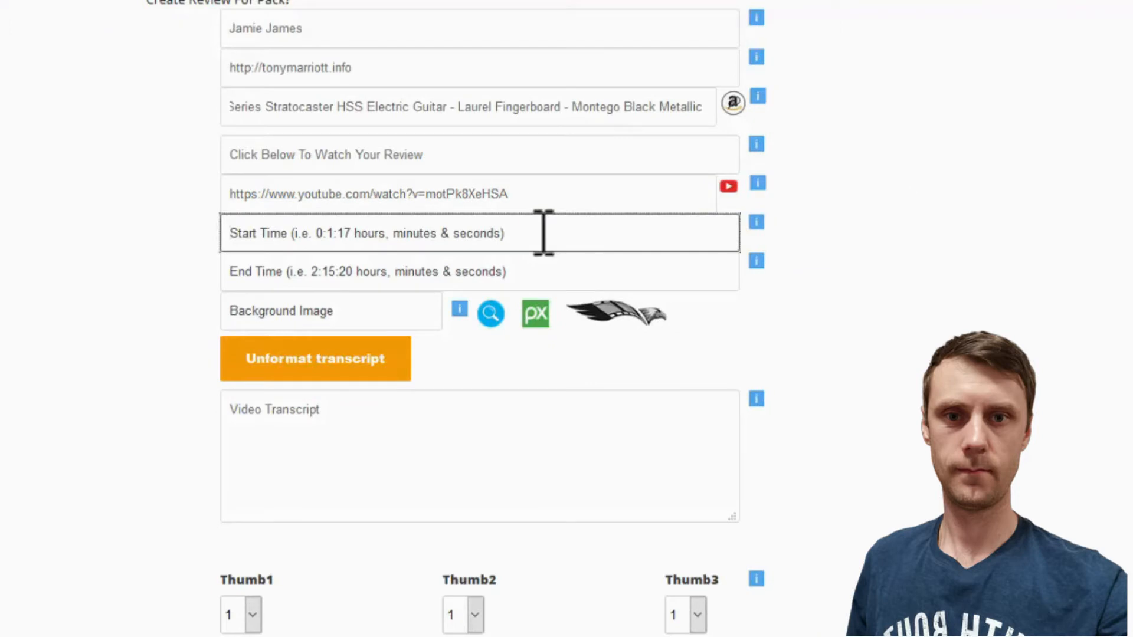
{"action": "left_click", "coordinate": [517, 231]}
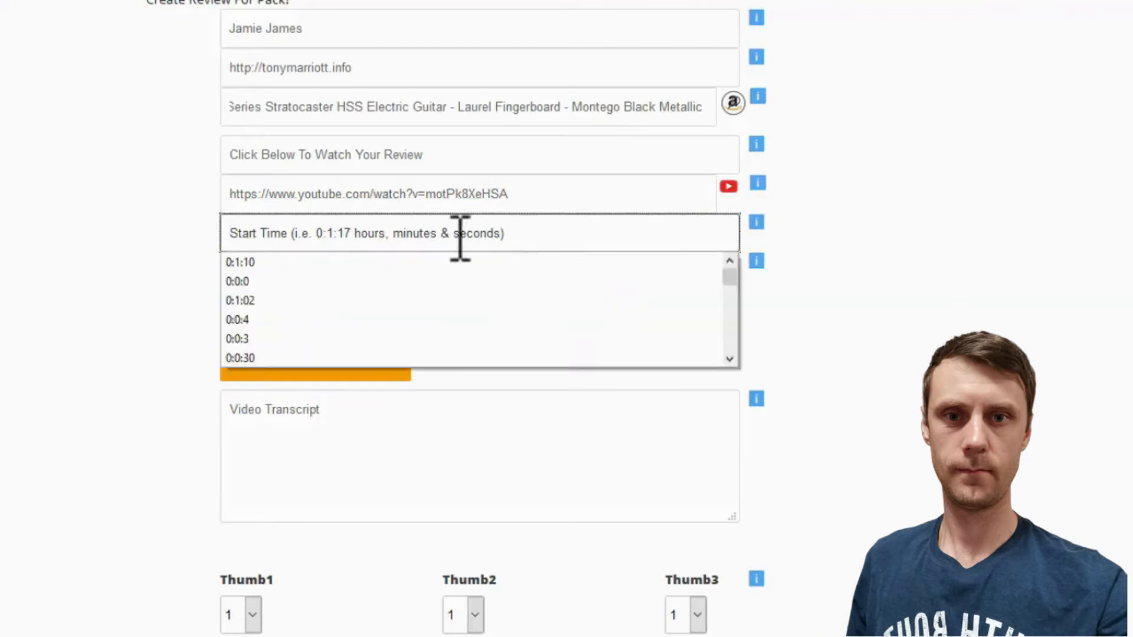
{"action": "left_click", "coordinate": [253, 264]}
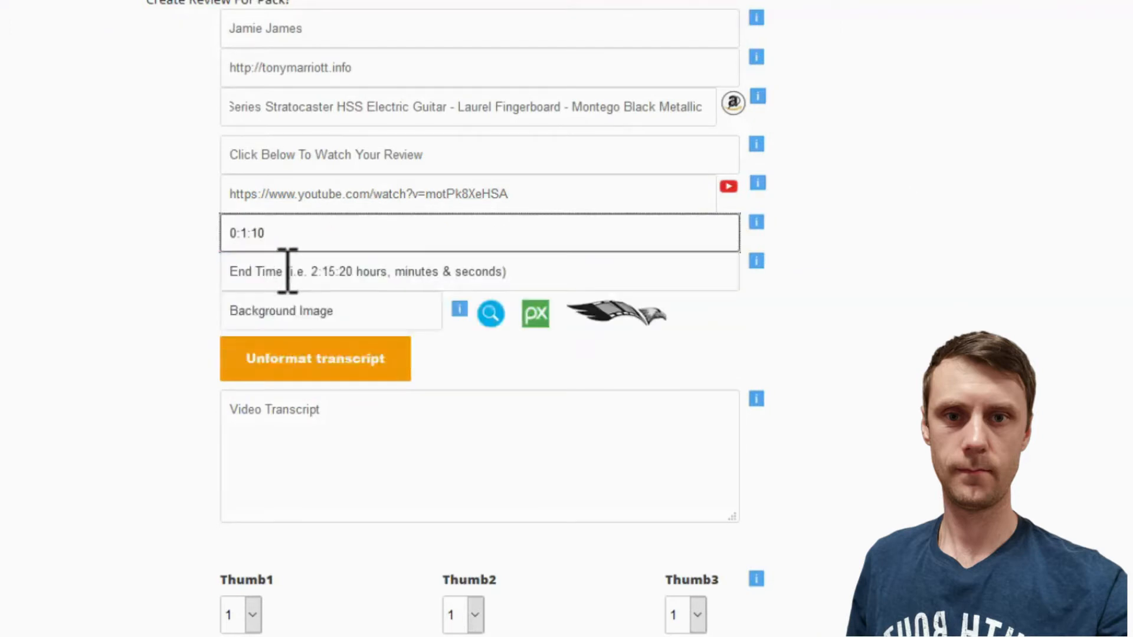
{"action": "left_click", "coordinate": [287, 271]}
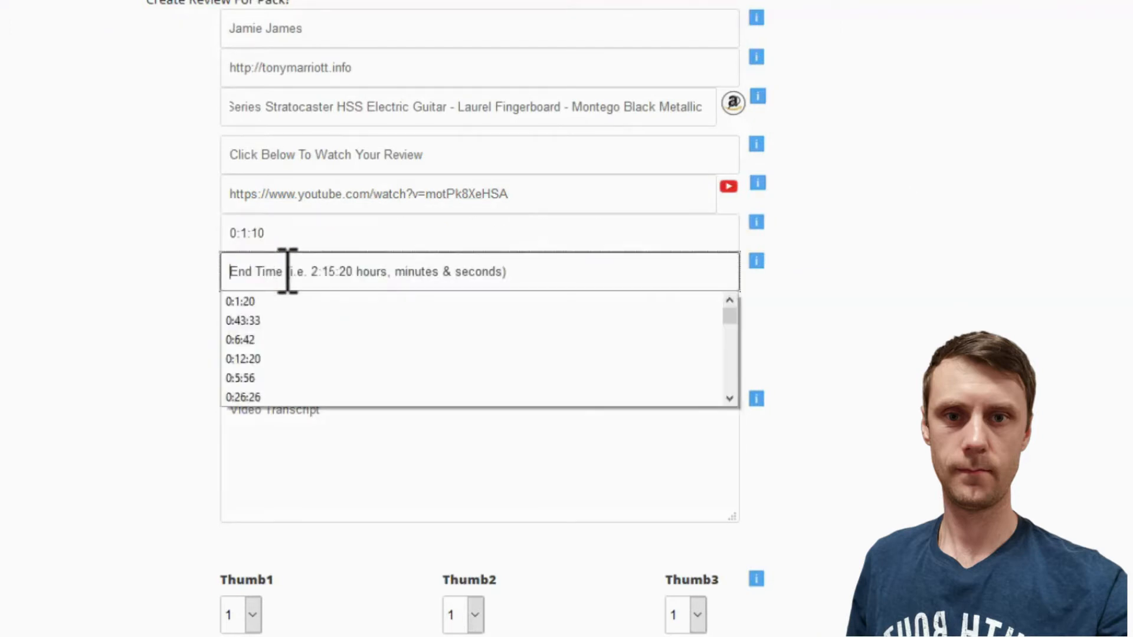
{"action": "left_click", "coordinate": [266, 301]}
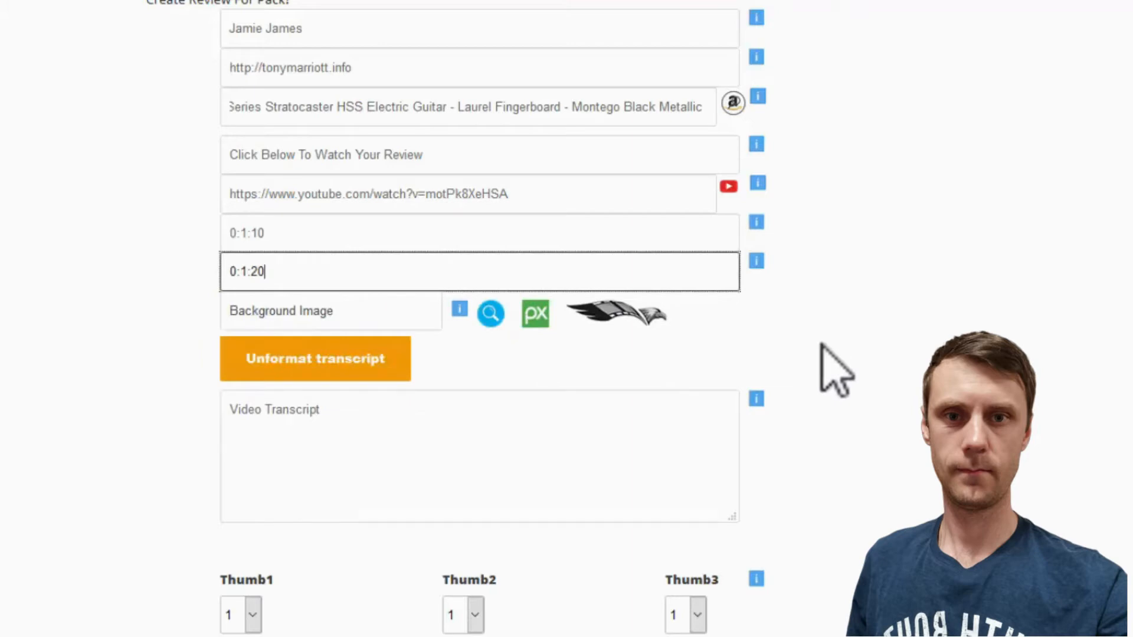
Choose the piano keyboard picture as the review's background image
{"action": "left_click", "coordinate": [356, 312]}
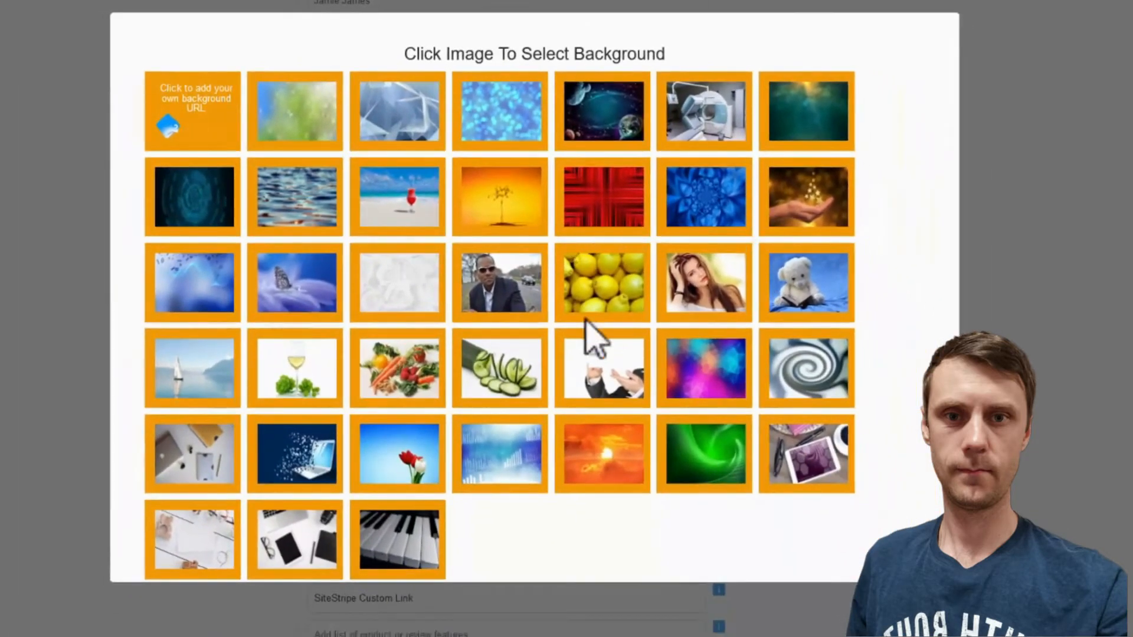
{"action": "left_click", "coordinate": [396, 523]}
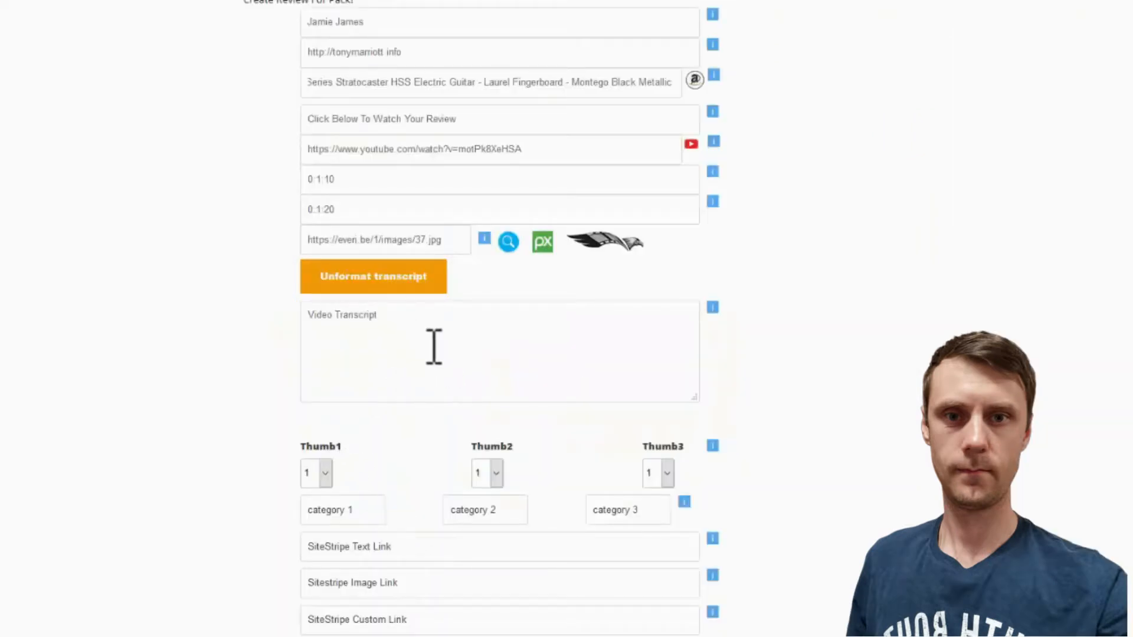
Open the transcript of the YouTube review video and hide its timestamps
{"action": "left_click", "coordinate": [412, 330]}
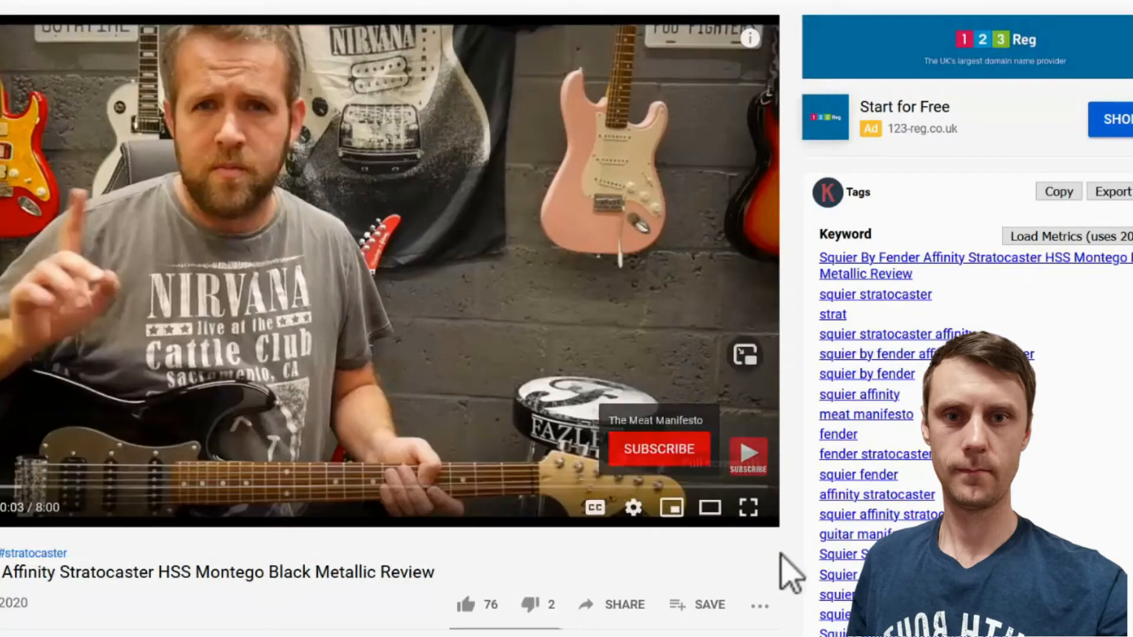
{"action": "scroll", "coordinate": [800, 506], "scroll_direction": "down", "scroll_amount": 3}
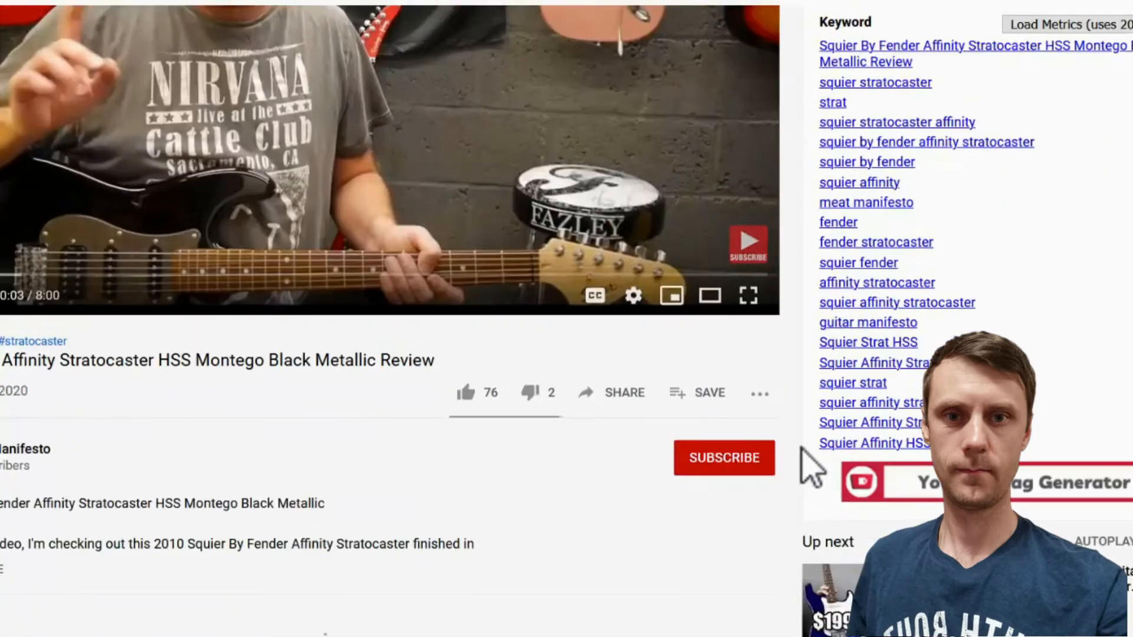
{"action": "left_click", "coordinate": [762, 395]}
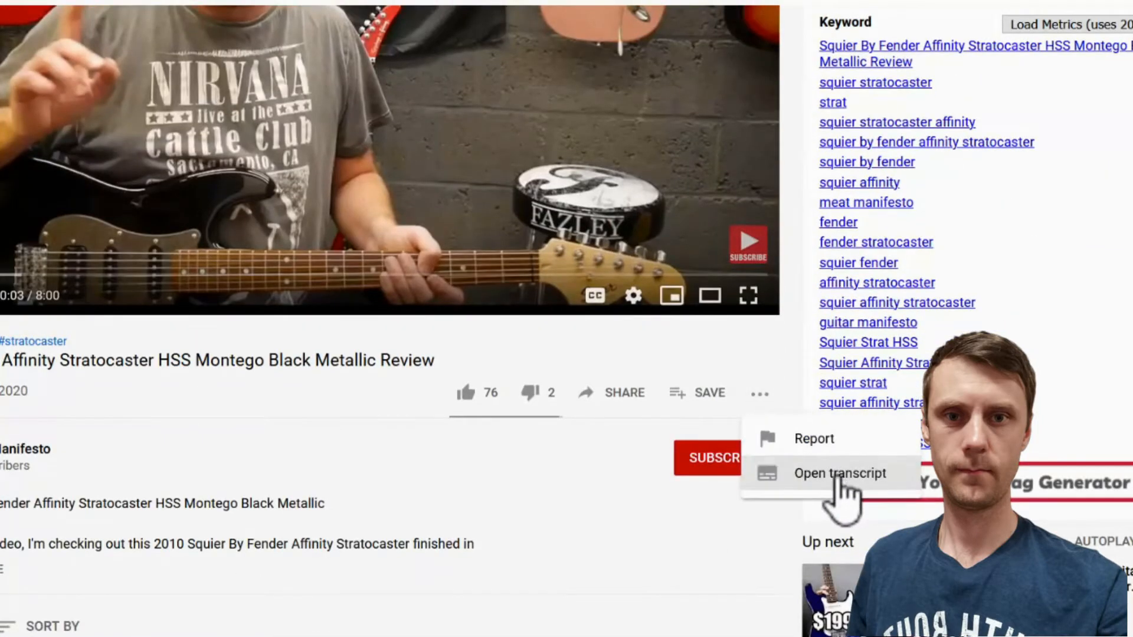
{"action": "left_click", "coordinate": [839, 472]}
{"action": "scroll", "coordinate": [1113, 354], "scroll_direction": "up", "scroll_amount": 3}
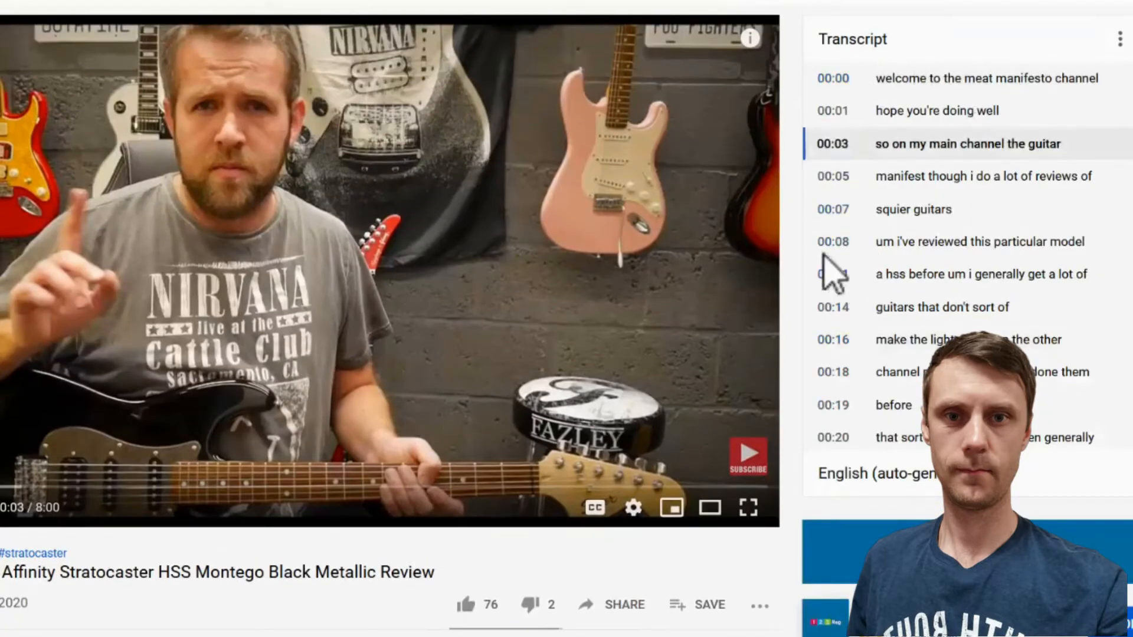
{"action": "left_click", "coordinate": [1119, 44]}
{"action": "left_click", "coordinate": [1077, 90]}
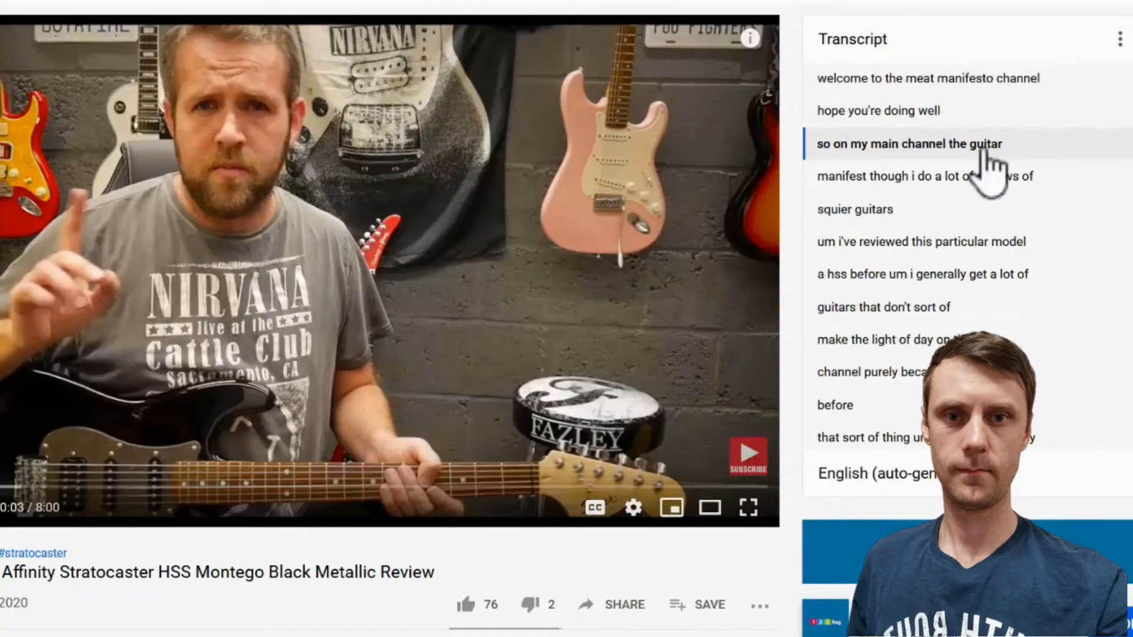
Copy the entire YouTube transcript and paste it over the placeholder in the review form's video transcript field
{"action": "left_click_drag", "start_coordinate": [816, 76], "coordinate": [873, 467]}
{"action": "right_click", "coordinate": [855, 140]}
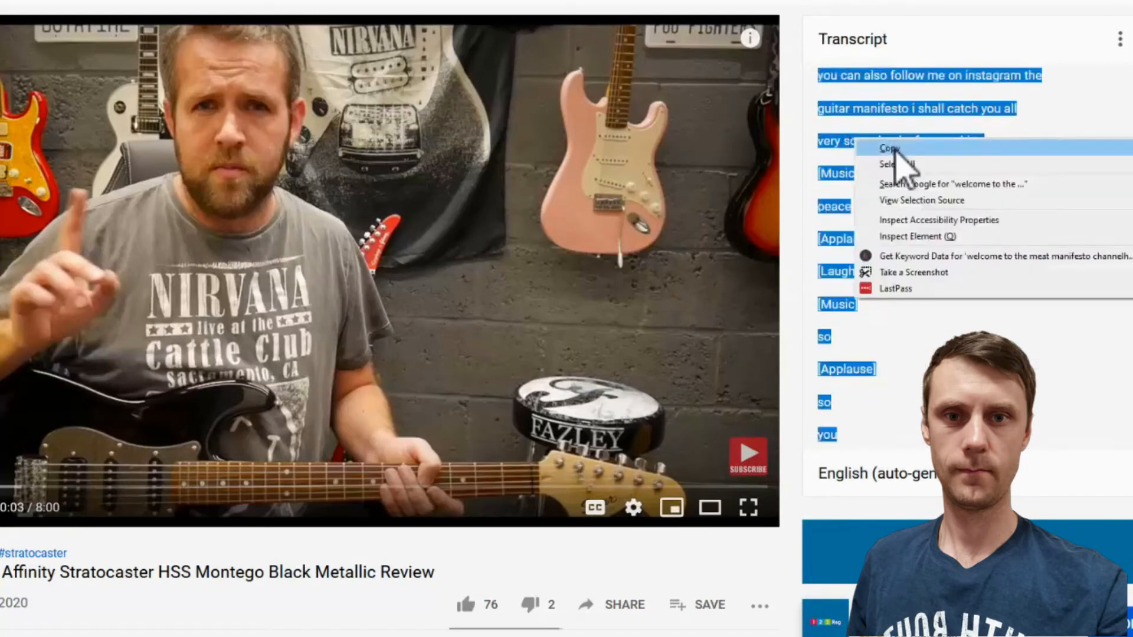
{"action": "left_click", "coordinate": [894, 148]}
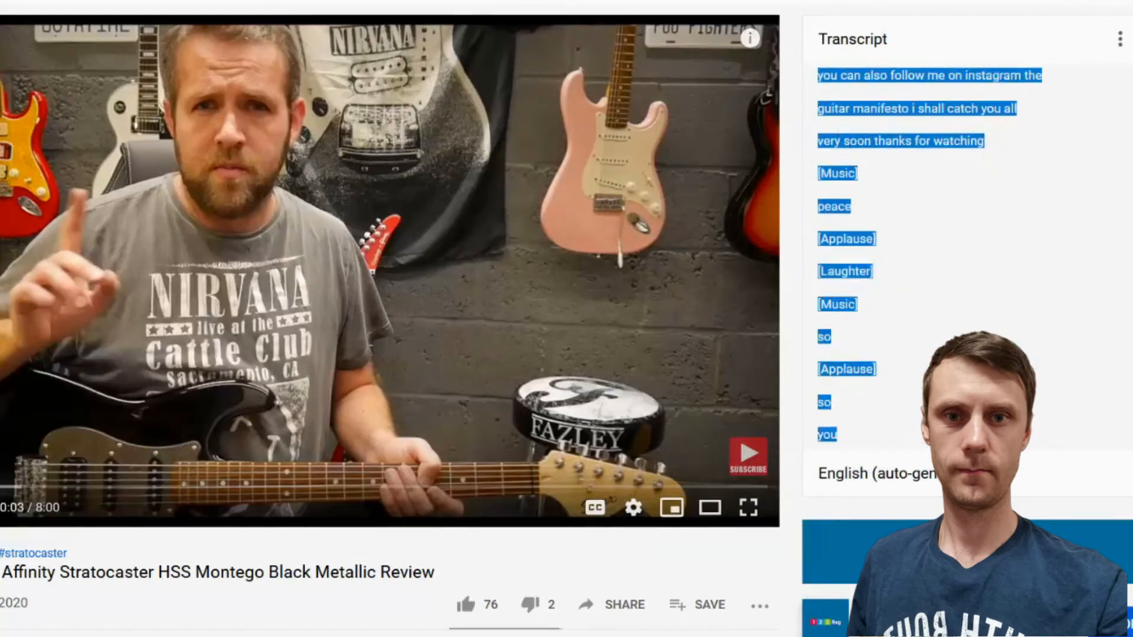
{"action": "key", "text": "ctrl+Tab"}
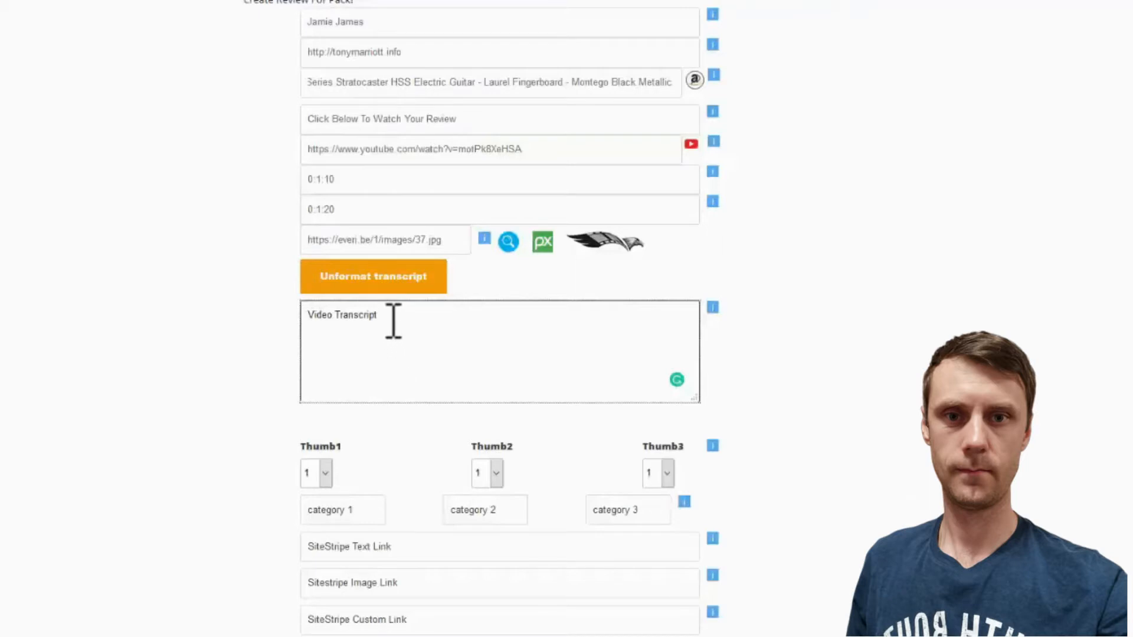
{"action": "left_click_drag", "start_coordinate": [391, 319], "coordinate": [288, 320]}
{"action": "right_click", "coordinate": [327, 319]}
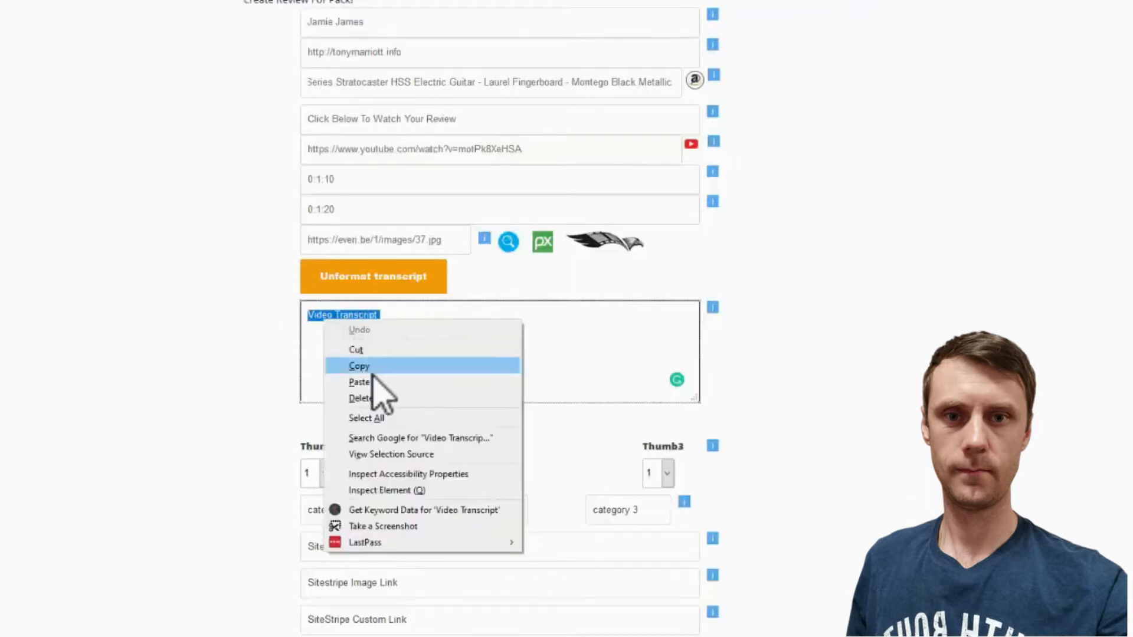
{"action": "left_click", "coordinate": [373, 380]}
Unformat the pasted transcript into continuous text and check it from the beginning
{"action": "left_click_drag", "start_coordinate": [689, 369], "coordinate": [686, 318]}
{"action": "left_click", "coordinate": [388, 278]}
{"action": "mouse_move", "coordinate": [693, 321]}
{"action": "left_mouse_down"}
{"action": "mouse_move", "coordinate": [700, 354]}
{"action": "mouse_move", "coordinate": [700, 314]}
{"action": "left_mouse_up"}
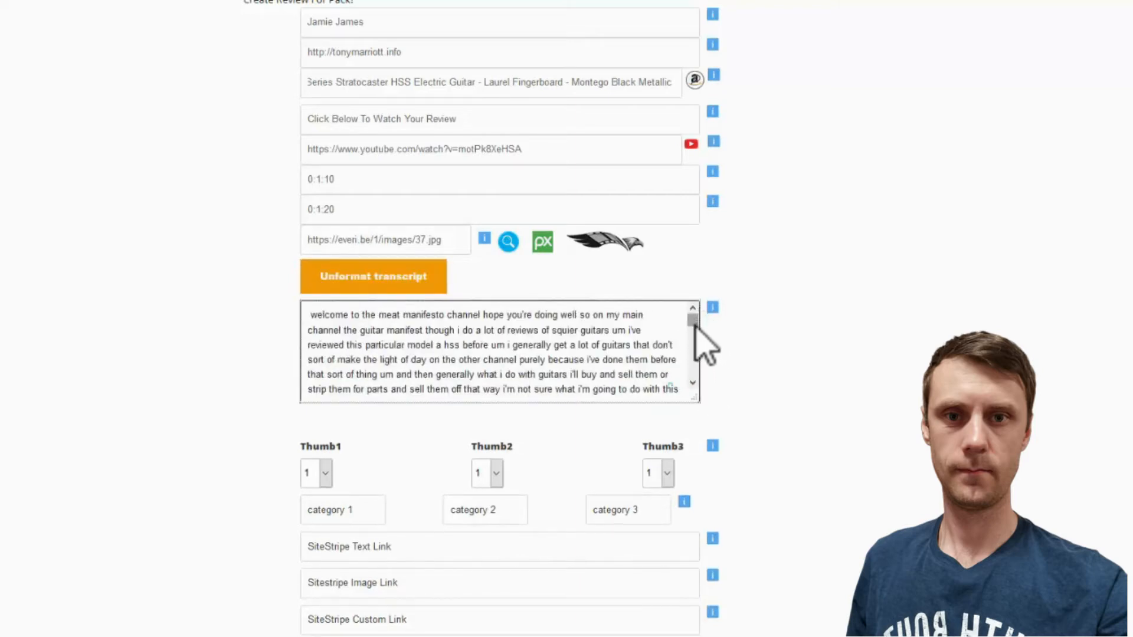
Insert paragraph breaks in the transcript after "i've reviewed these before" and before "not sure what other colors"
{"action": "left_click", "coordinate": [692, 382]}
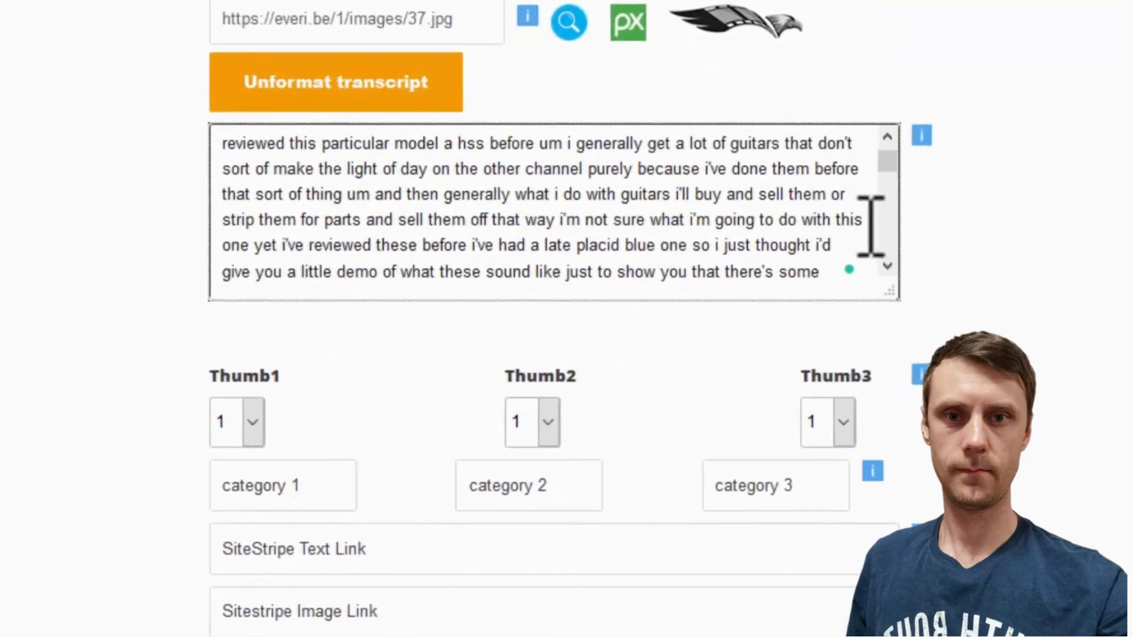
{"action": "left_click", "coordinate": [468, 245]}
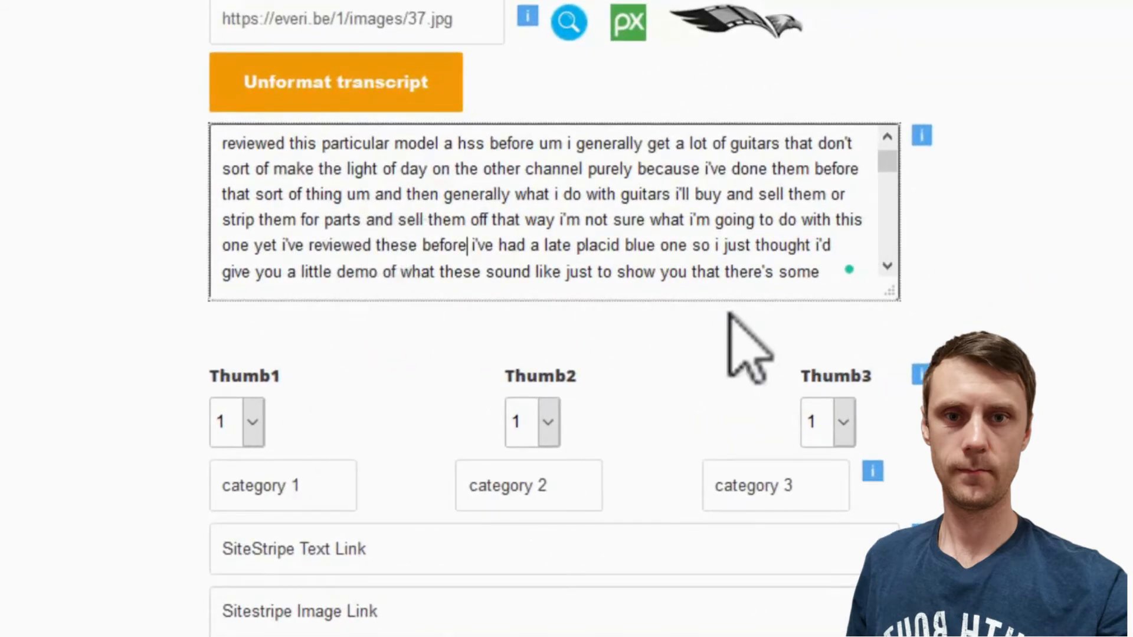
{"action": "key", "text": "Return"}
{"action": "key", "text": "Return"}
{"action": "left_click", "coordinate": [887, 266]}
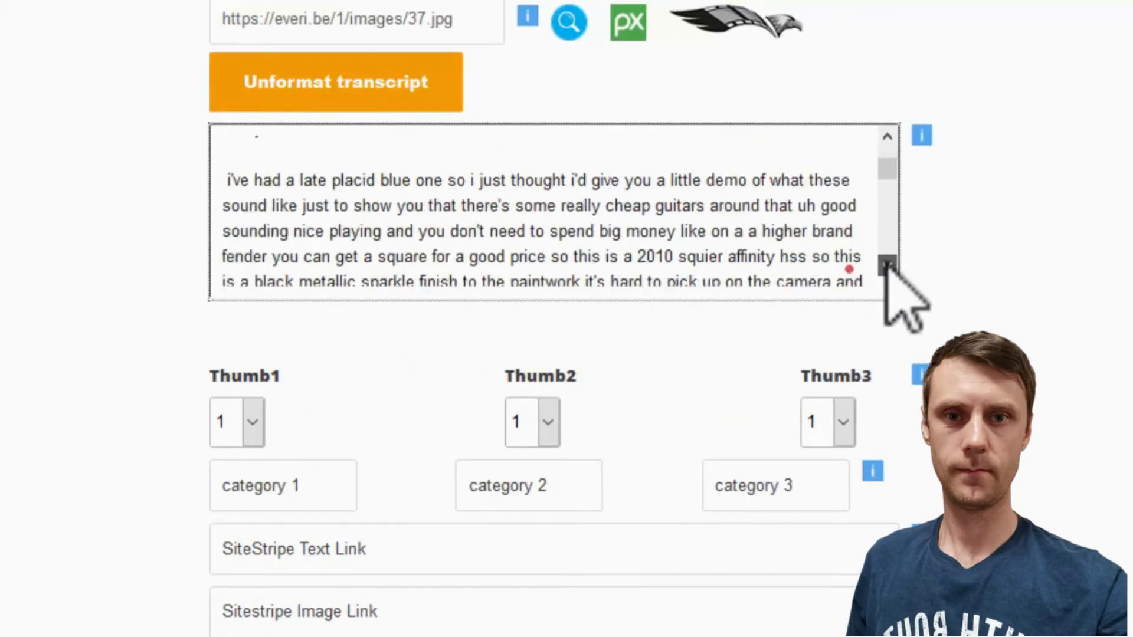
{"action": "left_click", "coordinate": [887, 265]}
{"action": "left_click", "coordinate": [854, 236]}
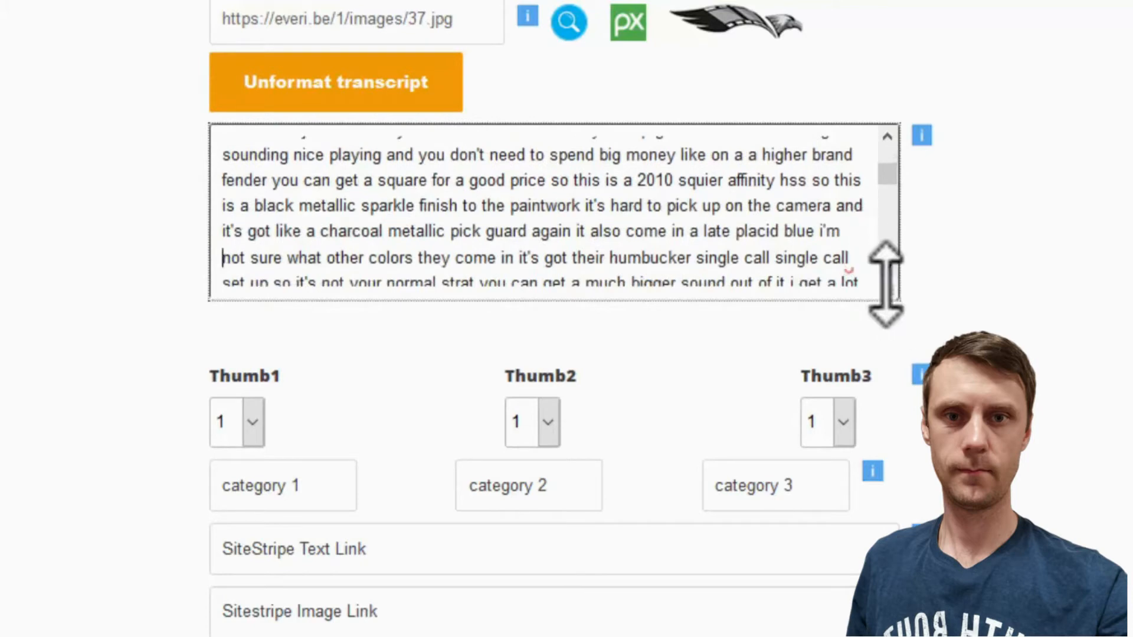
{"action": "key", "text": "Return"}
{"action": "key", "text": "Return"}
{"action": "key", "text": "Return"}
Insert paragraph breaks in the transcript before "rosewood fingerboard parallel dot markers" and before "bridge so let's just see"
{"action": "scroll", "coordinate": [883, 264], "scroll_direction": "down", "scroll_amount": 5}
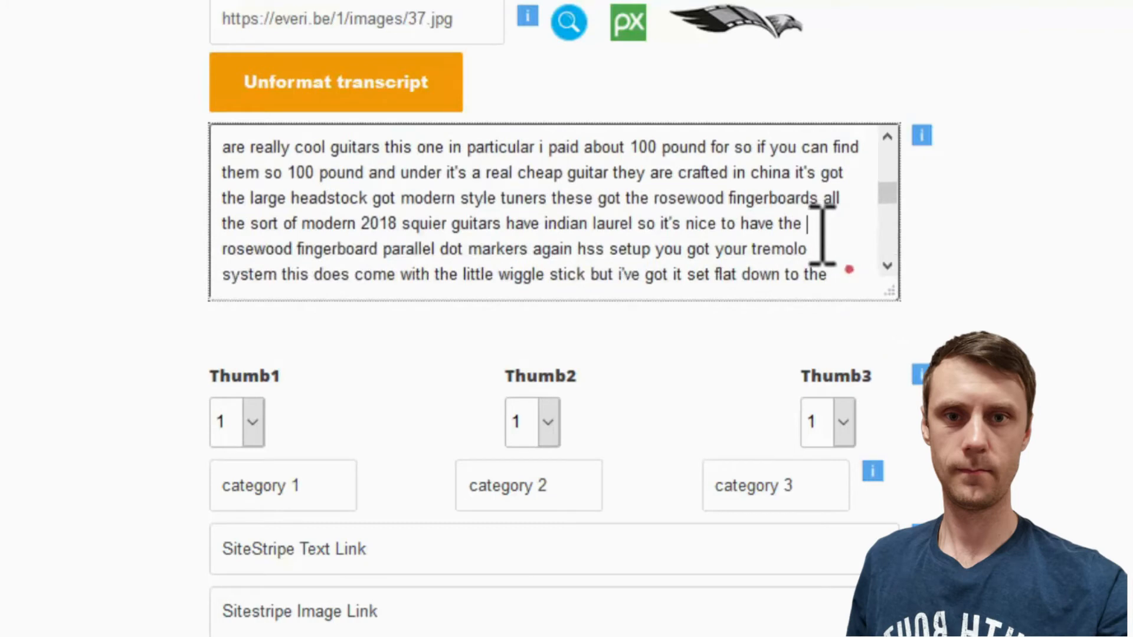
{"action": "key", "text": "Return"}
{"action": "key", "text": "Return"}
{"action": "scroll", "coordinate": [887, 268], "scroll_direction": "down", "scroll_amount": 3}
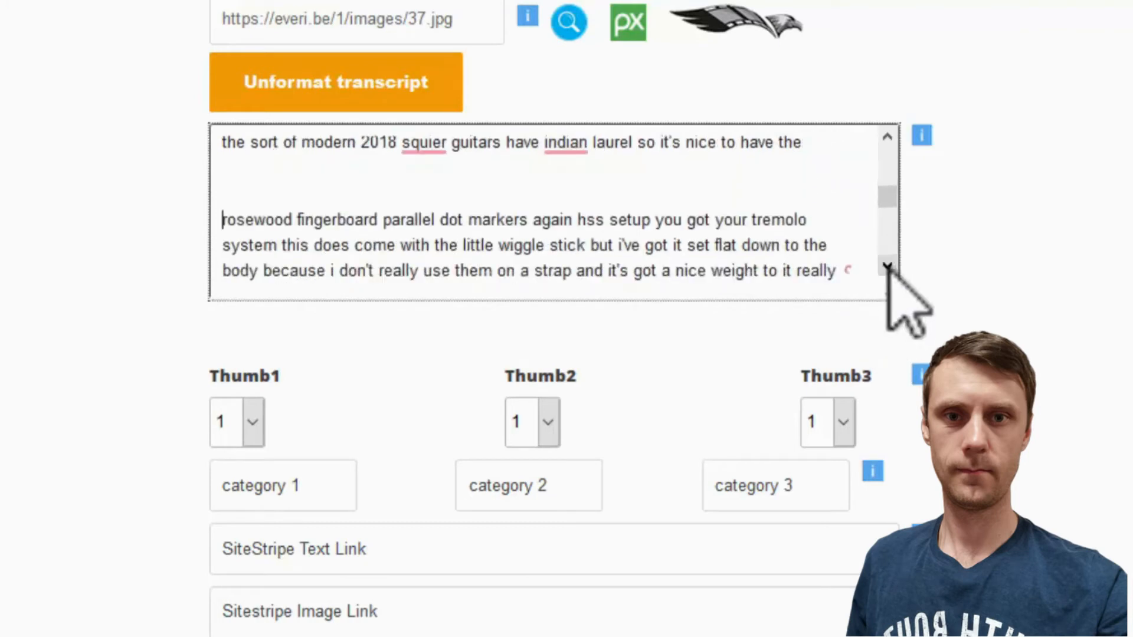
{"action": "scroll", "coordinate": [887, 268], "scroll_direction": "down", "scroll_amount": 5}
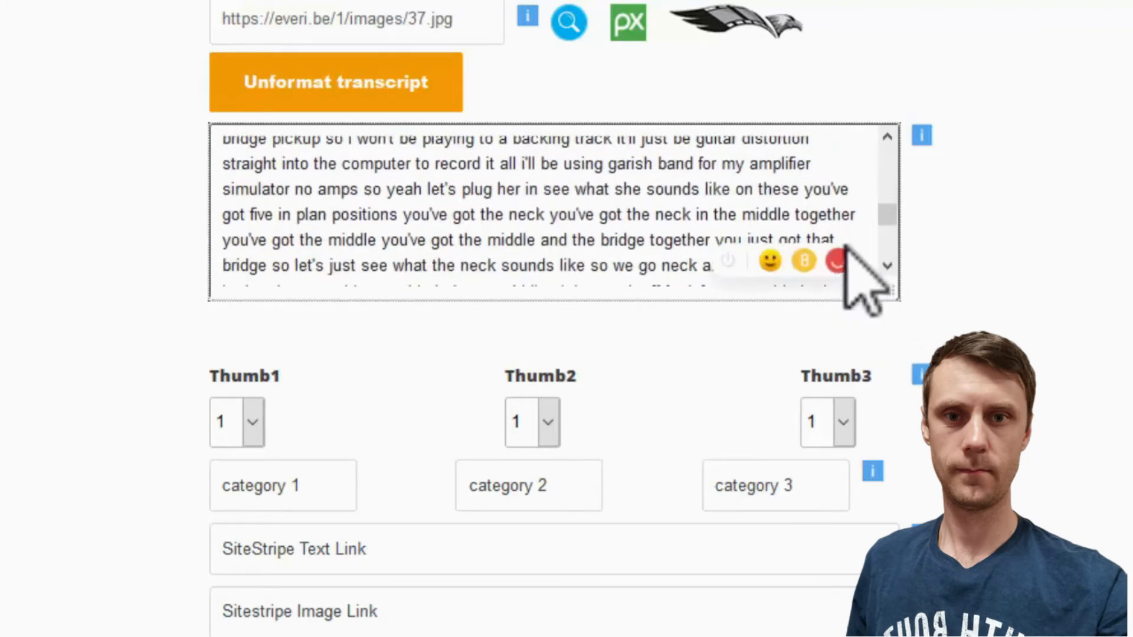
{"action": "left_click", "coordinate": [856, 242]}
{"action": "key", "text": "Return"}
{"action": "key", "text": "Return"}
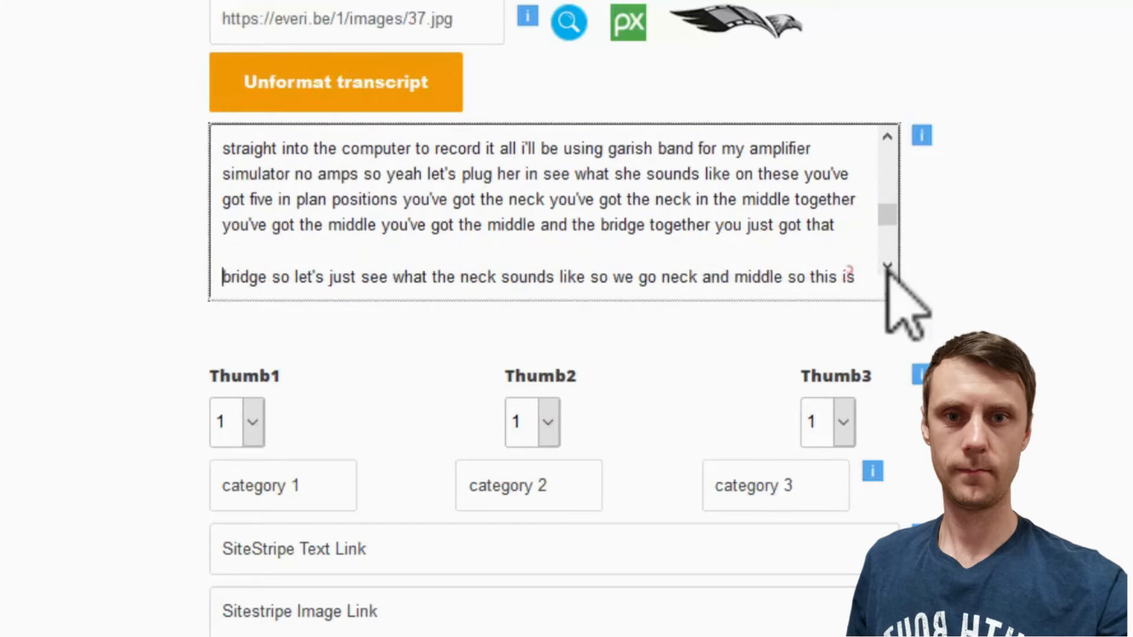
Insert a paragraph break near the end of the transcript, before "notification bell you can also follow me"
{"action": "scroll", "coordinate": [889, 269], "scroll_direction": "down", "scroll_amount": 4}
{"action": "scroll", "coordinate": [888, 268], "scroll_direction": "down", "scroll_amount": 3}
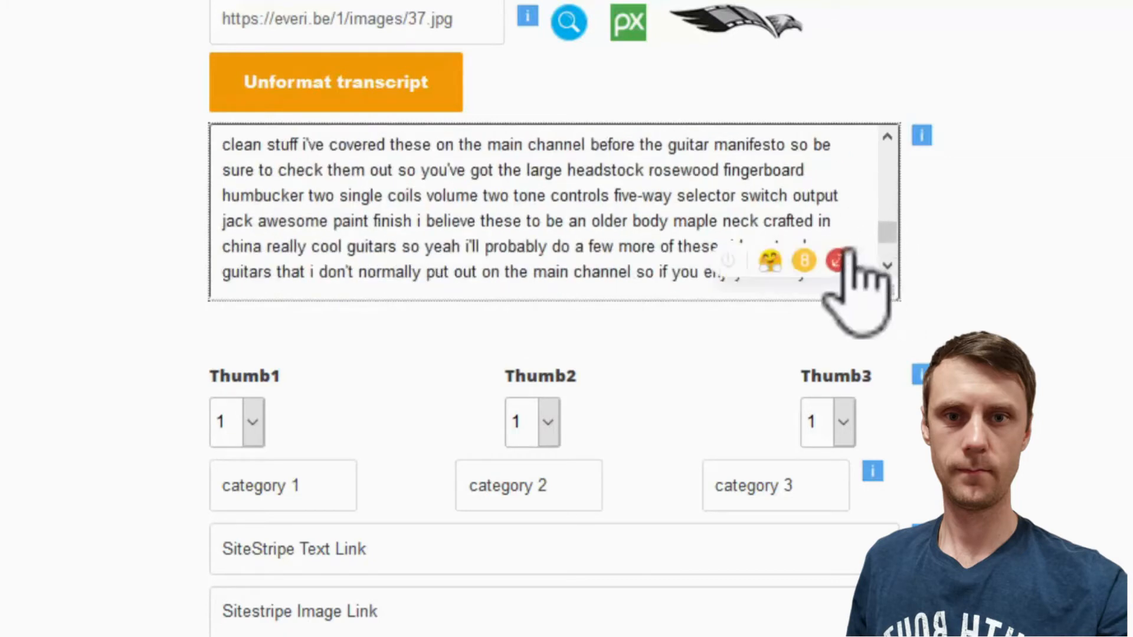
{"action": "scroll", "coordinate": [873, 252], "scroll_direction": "down", "scroll_amount": 1}
{"action": "scroll", "coordinate": [888, 277], "scroll_direction": "up", "scroll_amount": 3}
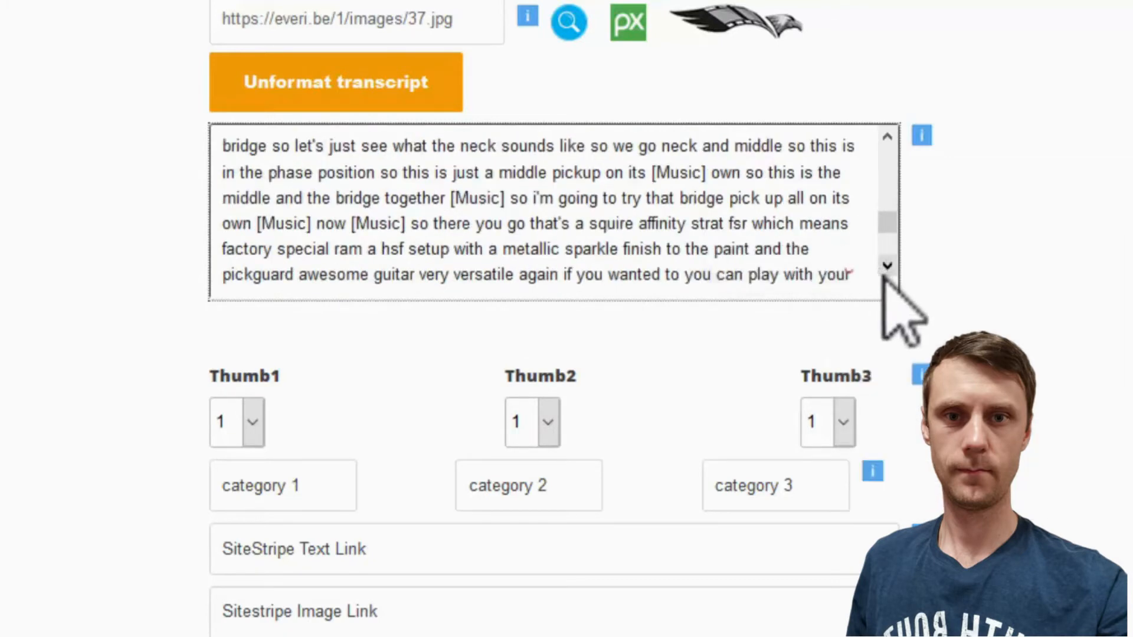
{"action": "scroll", "coordinate": [887, 268], "scroll_direction": "down", "scroll_amount": 5}
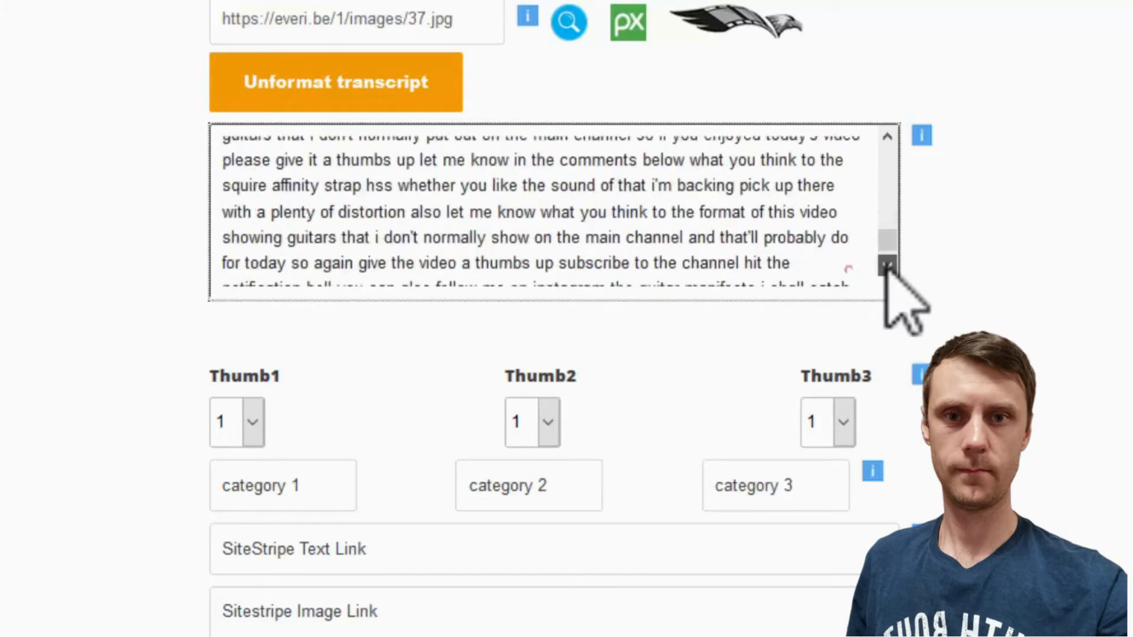
{"action": "left_click", "coordinate": [808, 206]}
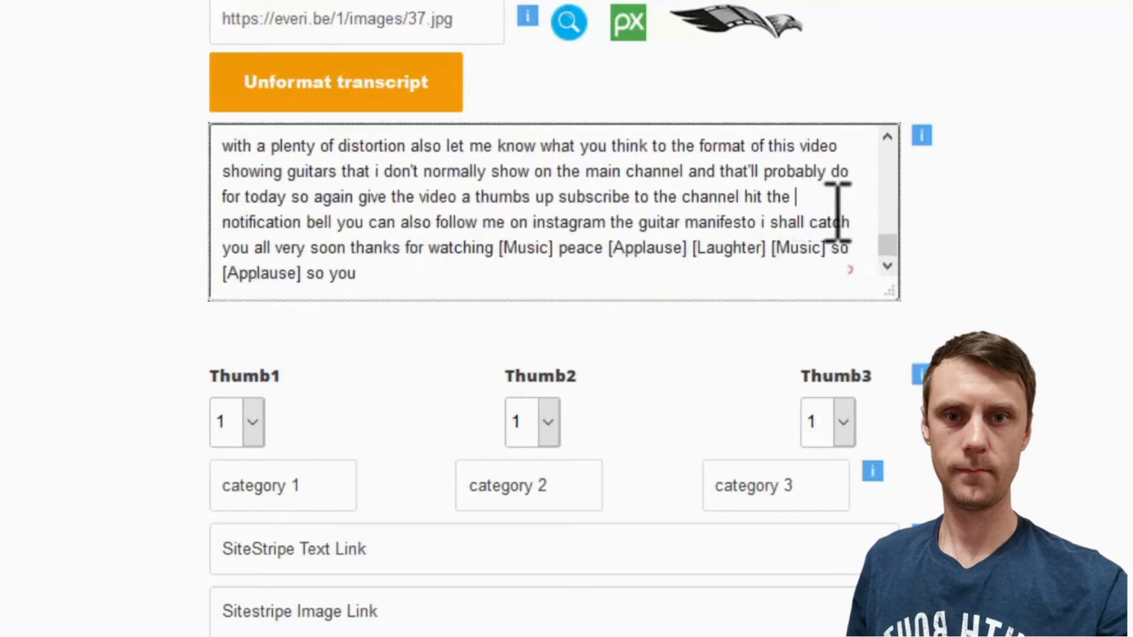
{"action": "key", "text": "Return"}
{"action": "key", "text": "Return"}
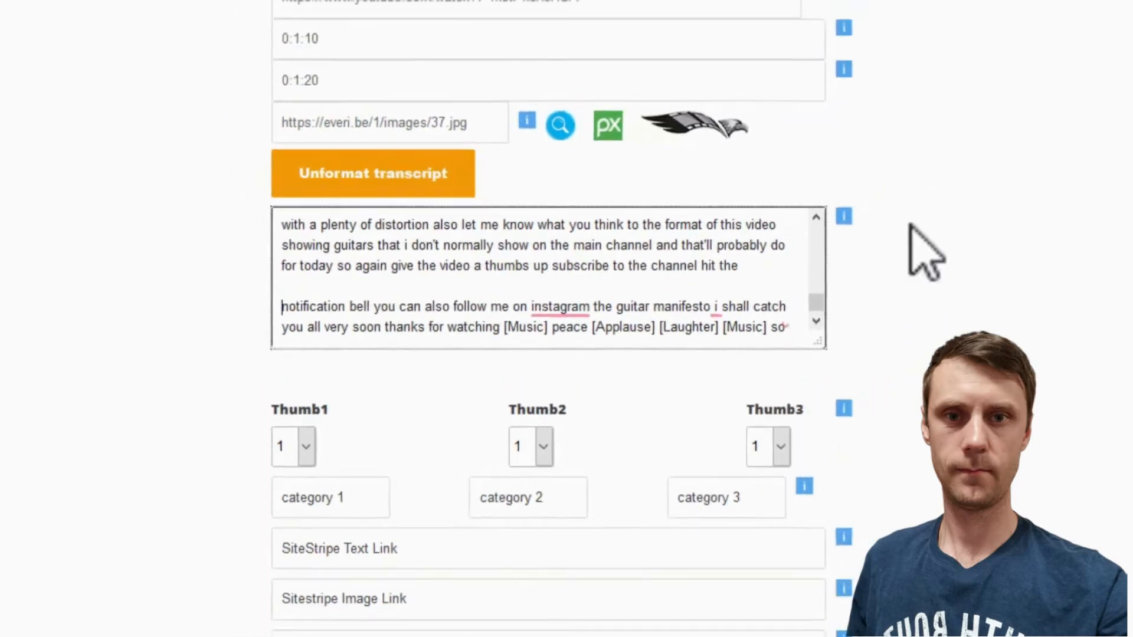
Enter "Playabilty" as the first rating category and "Build Quality" as the second
{"action": "scroll", "coordinate": [767, 304], "scroll_direction": "down", "scroll_amount": 2}
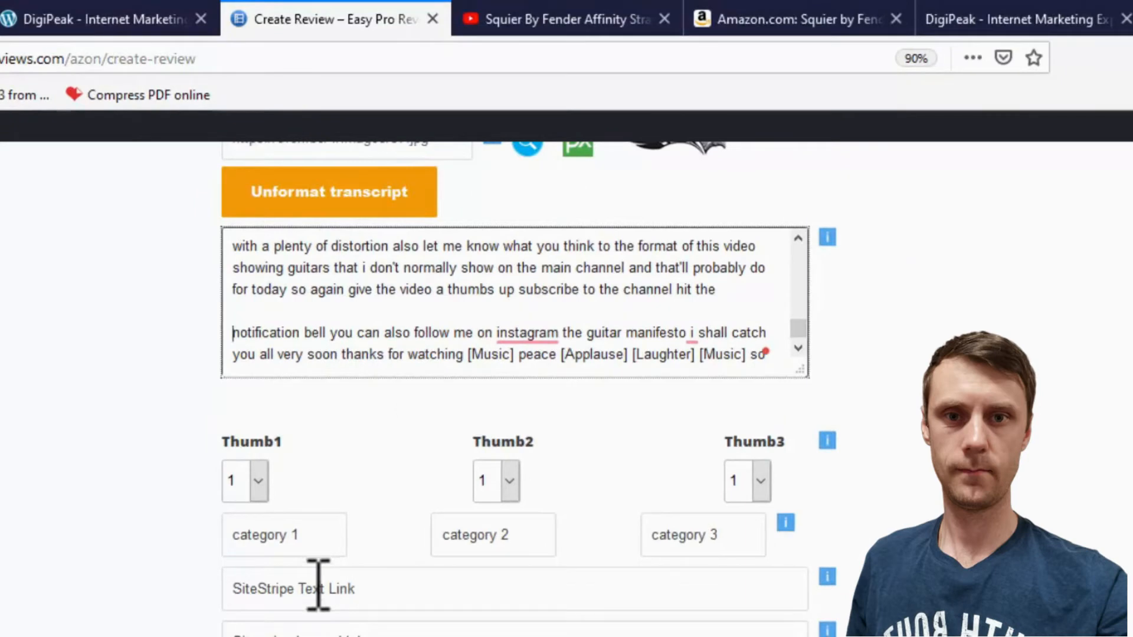
{"action": "left_click", "coordinate": [316, 535]}
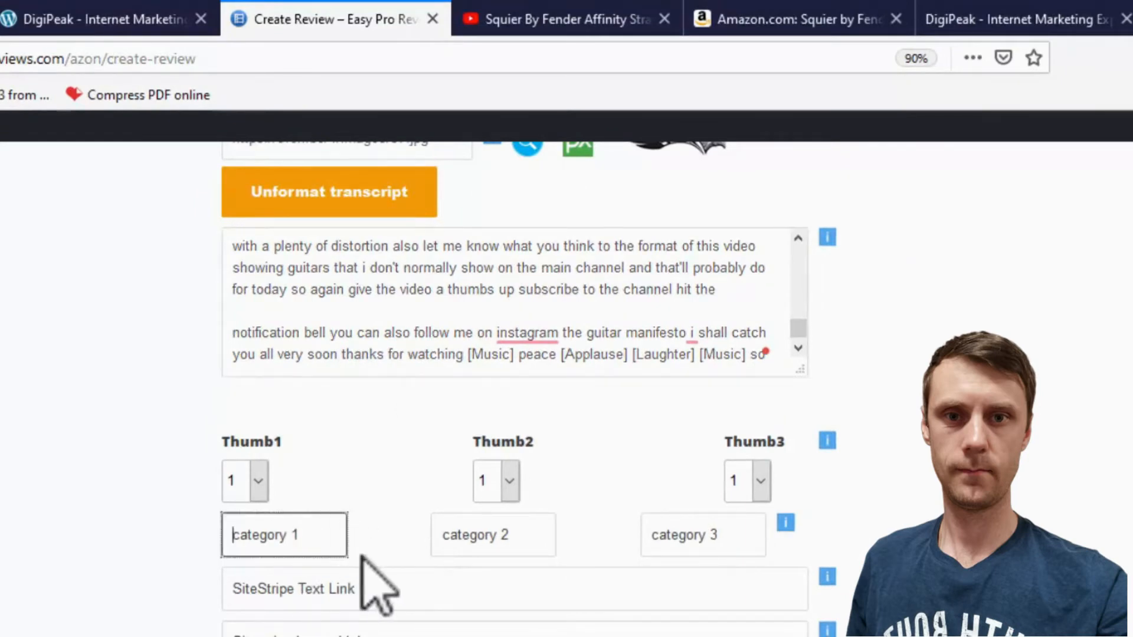
{"action": "type", "text": "Playabilt"}
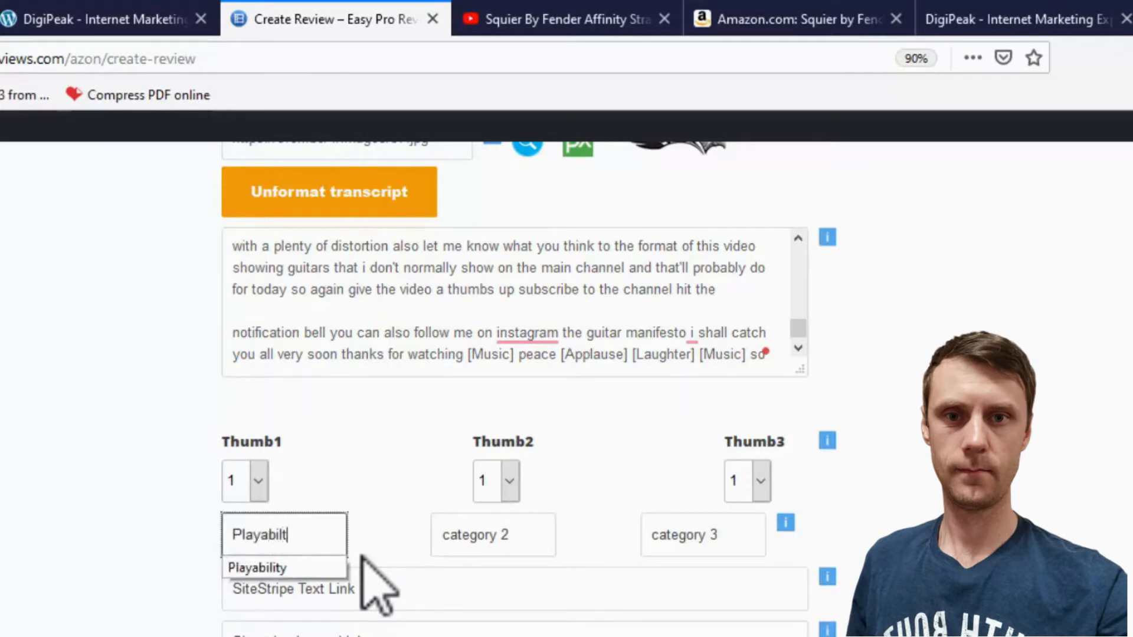
{"action": "type", "text": "y"}
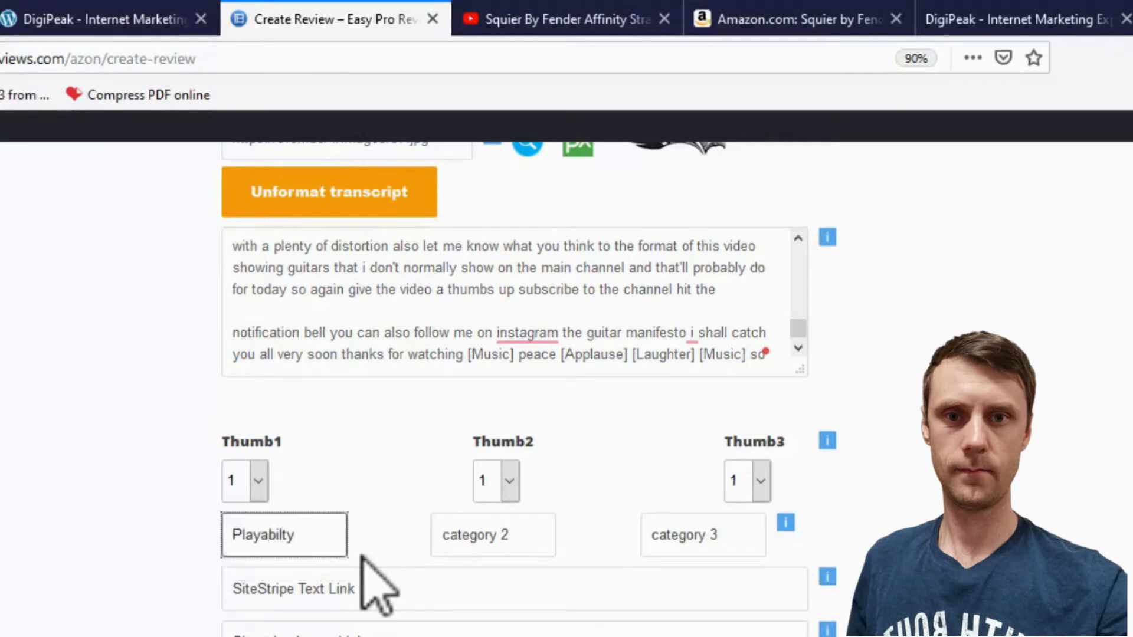
{"action": "left_click", "coordinate": [510, 537]}
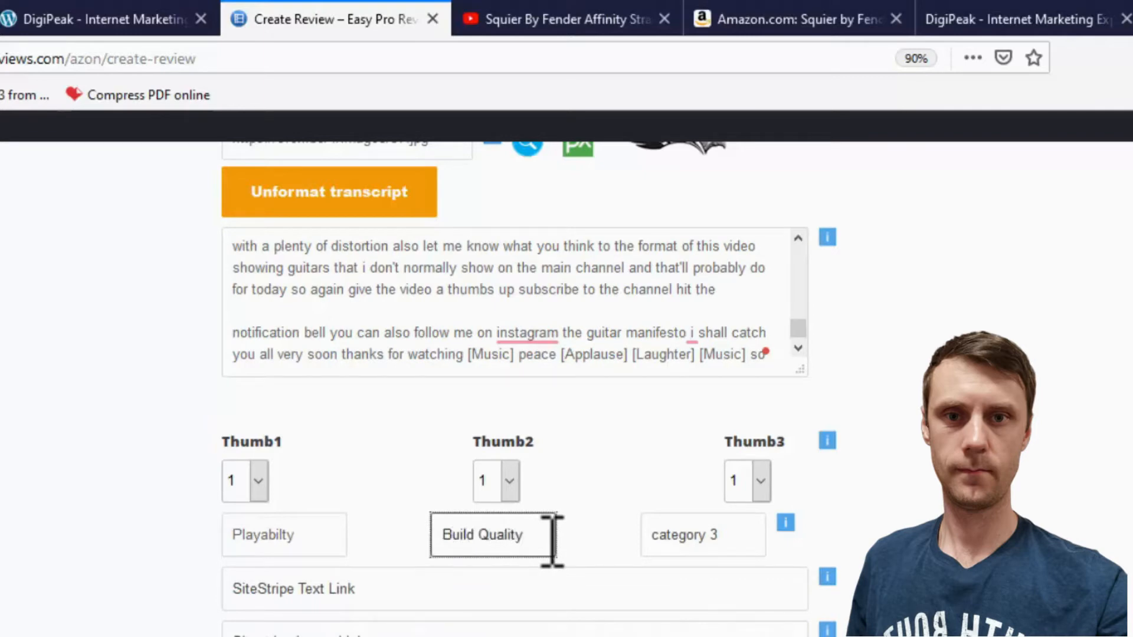
Enter "Sound Quality" as the third rating category and set Thumb1 to 4.5, Thumb2 to 4 and Thumb3 to 5
{"action": "left_click", "coordinate": [701, 535]}
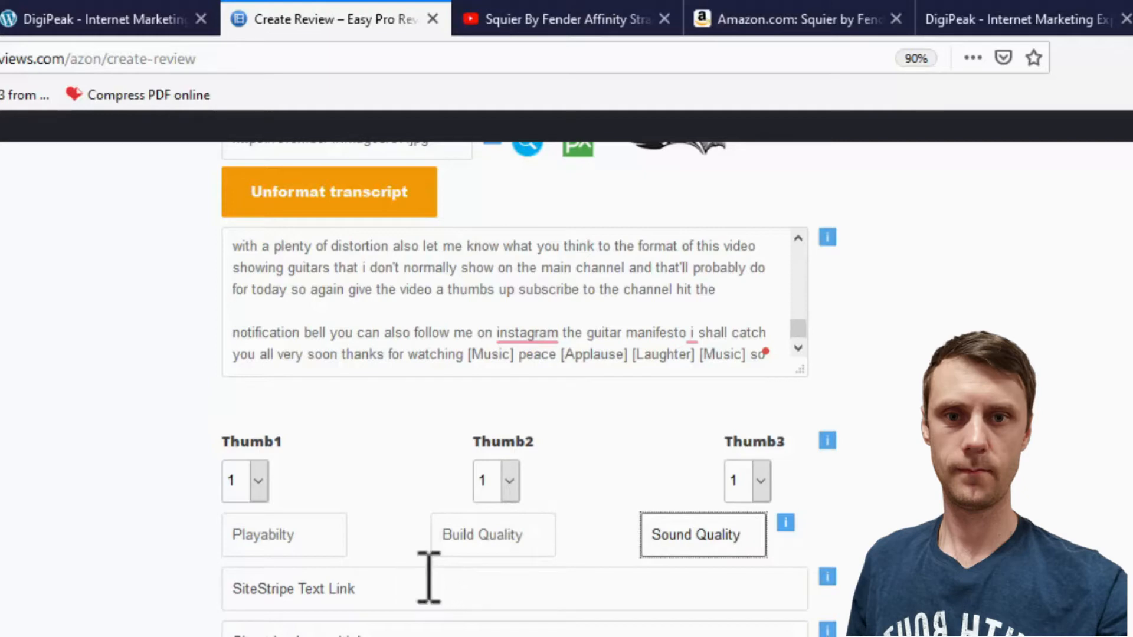
{"action": "left_click", "coordinate": [259, 480]}
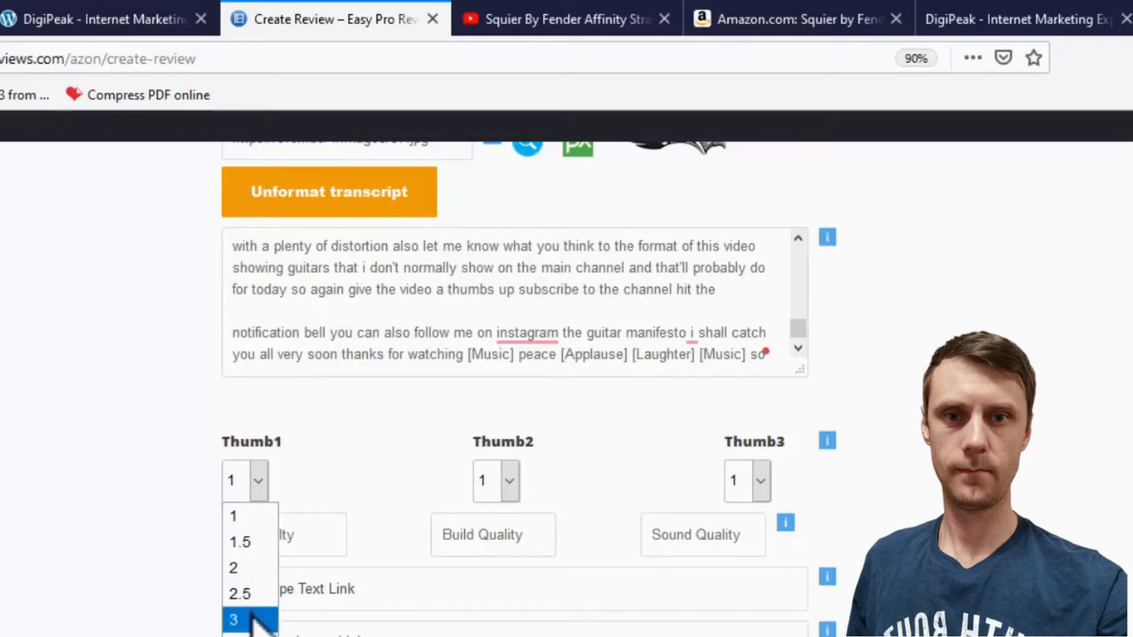
{"action": "left_click", "coordinate": [262, 482]}
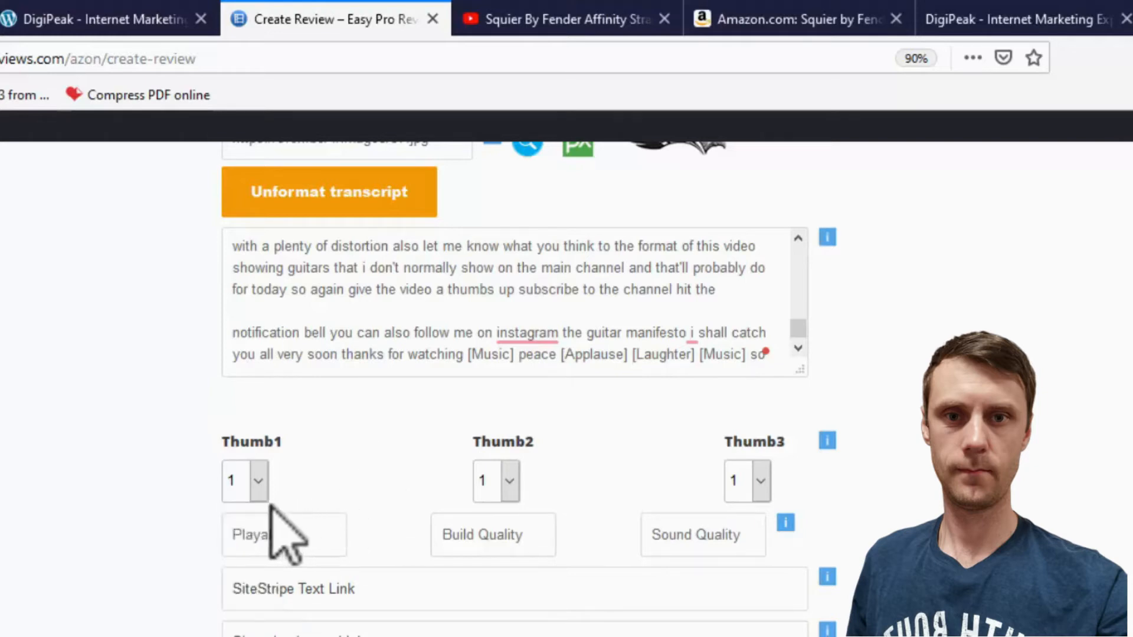
{"action": "left_click", "coordinate": [260, 485]}
{"action": "left_click", "coordinate": [239, 634]}
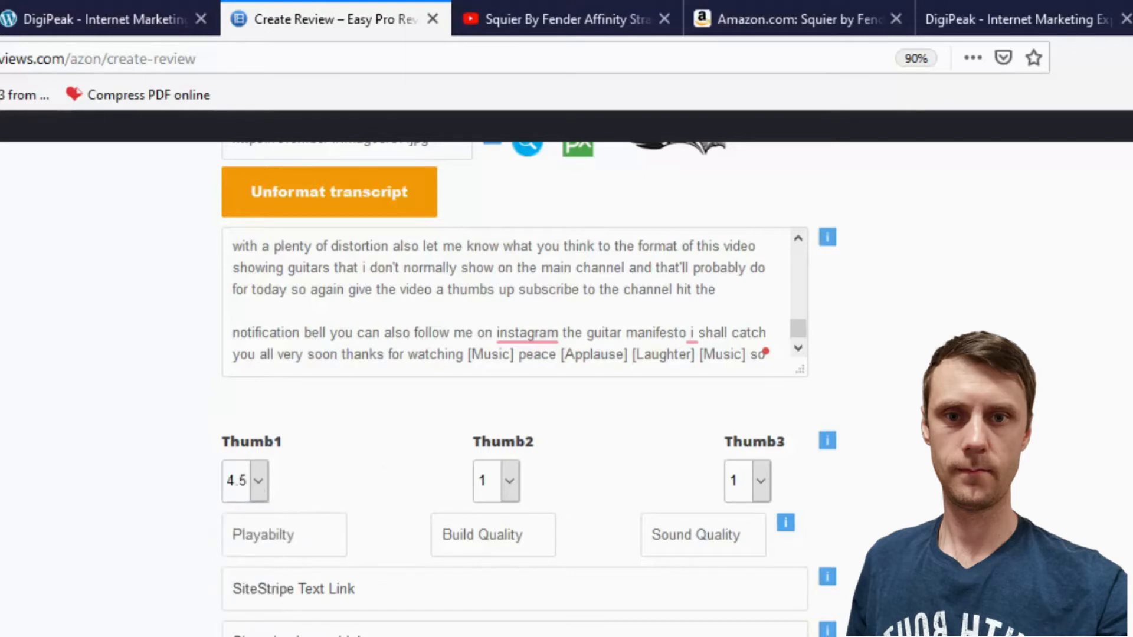
{"action": "left_click", "coordinate": [510, 483]}
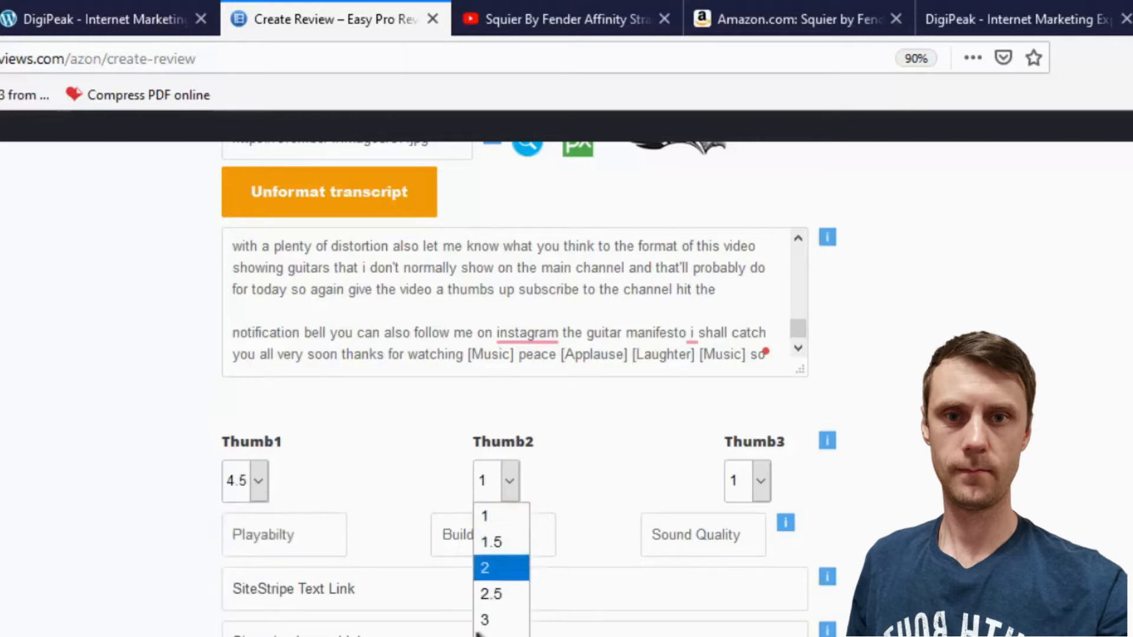
{"action": "left_click", "coordinate": [493, 635]}
{"action": "left_click", "coordinate": [761, 485]}
{"action": "left_click", "coordinate": [744, 634]}
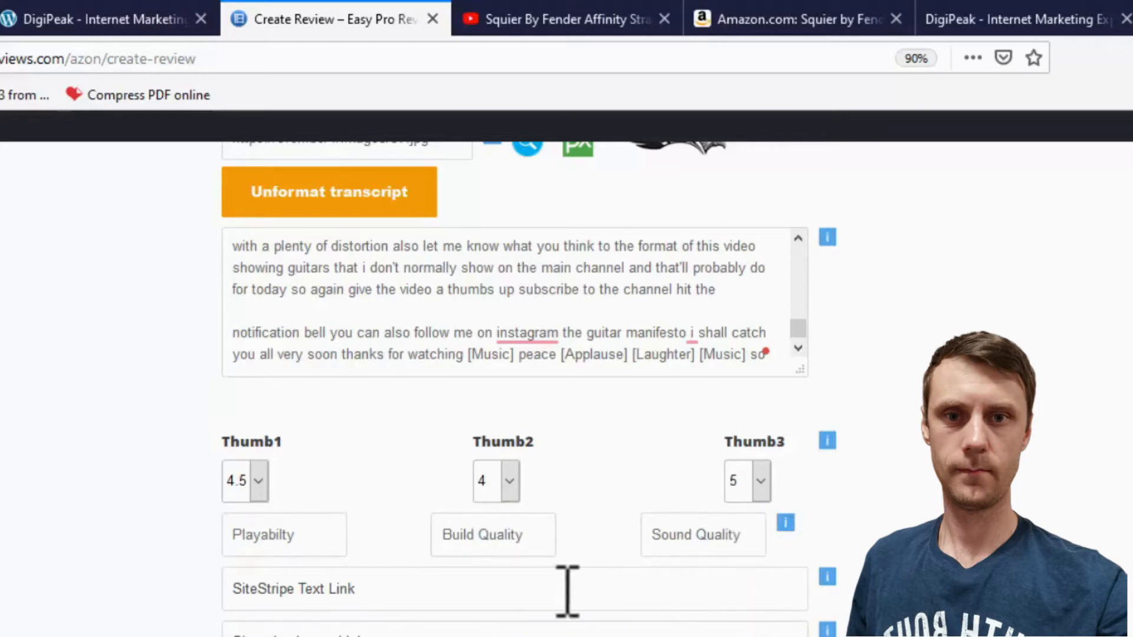
Copy the guitar's SiteStripe short text link from its Amazon page and paste it into the review form's SiteStripe Text Link field
{"action": "left_click", "coordinate": [328, 589]}
{"action": "left_click", "coordinate": [379, 235]}
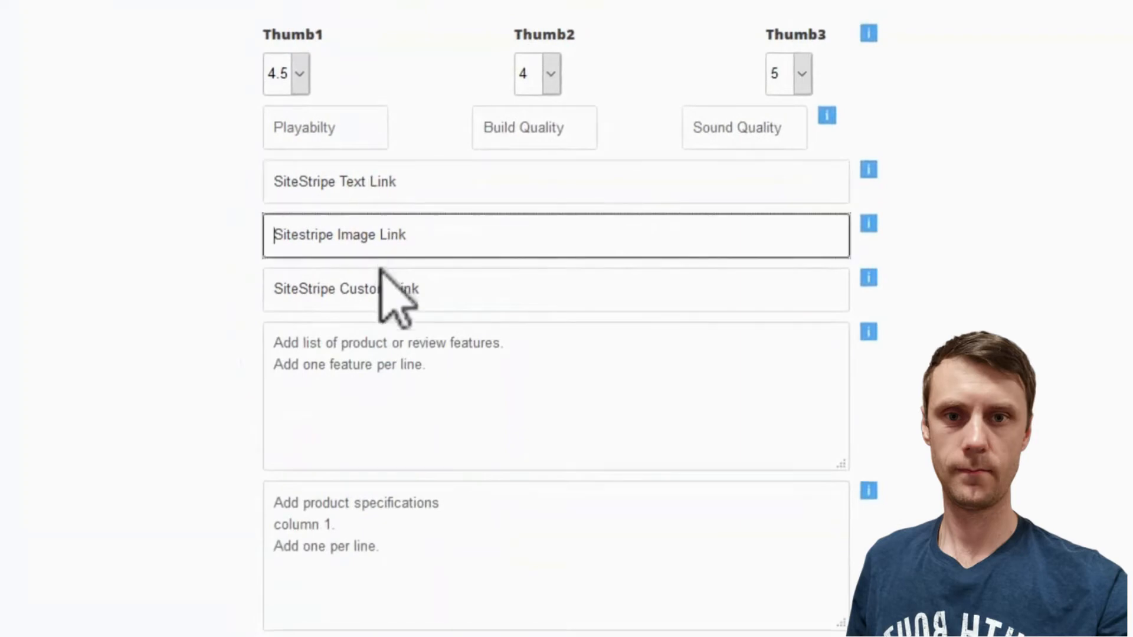
{"action": "left_click", "coordinate": [392, 285]}
{"action": "left_click", "coordinate": [403, 186]}
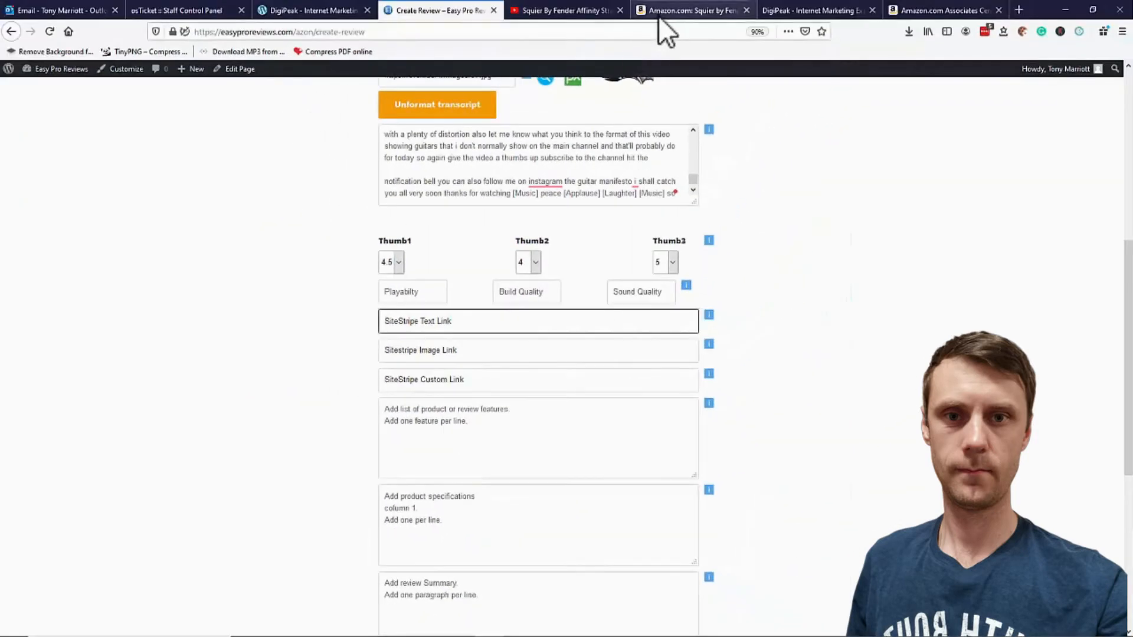
{"action": "left_click", "coordinate": [661, 12]}
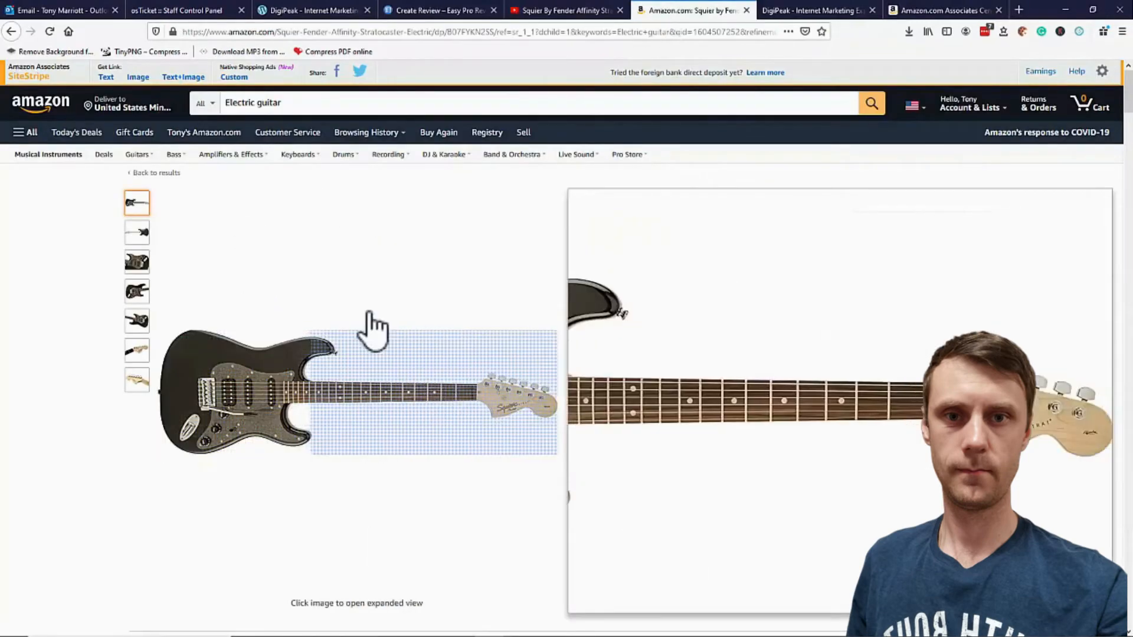
{"action": "left_click", "coordinate": [107, 78]}
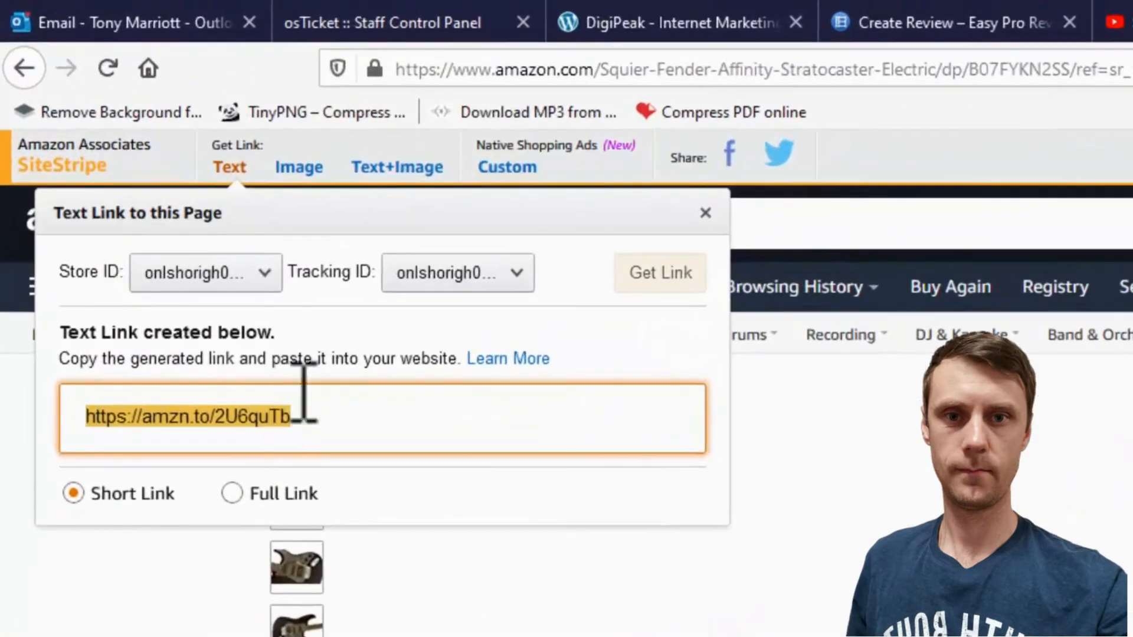
{"action": "right_click", "coordinate": [242, 416]}
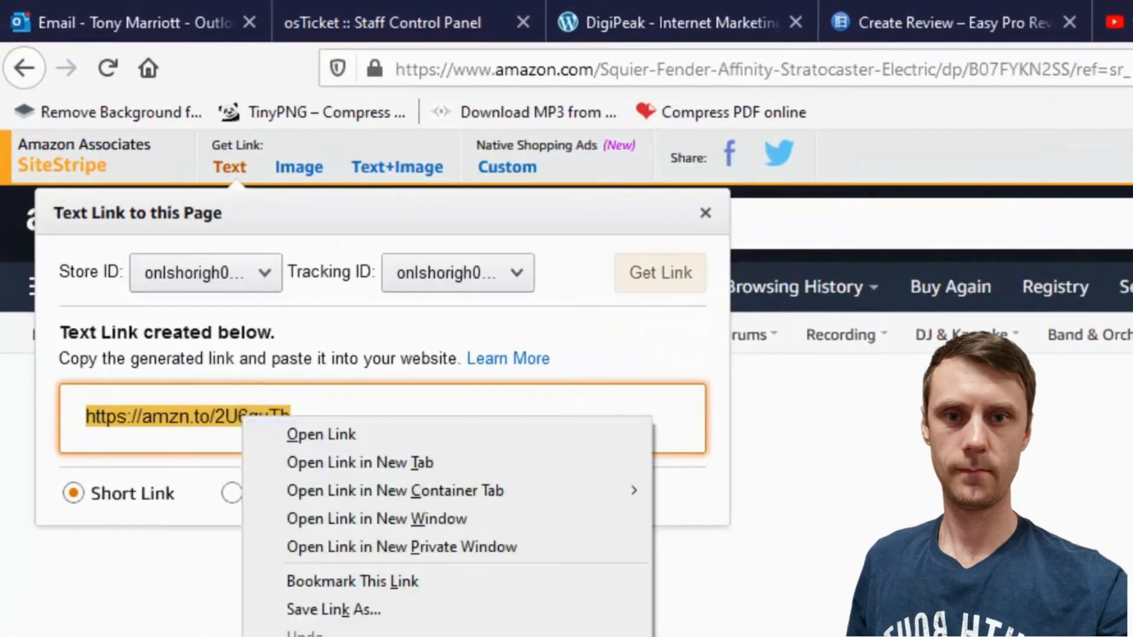
{"action": "left_click", "coordinate": [259, 331]}
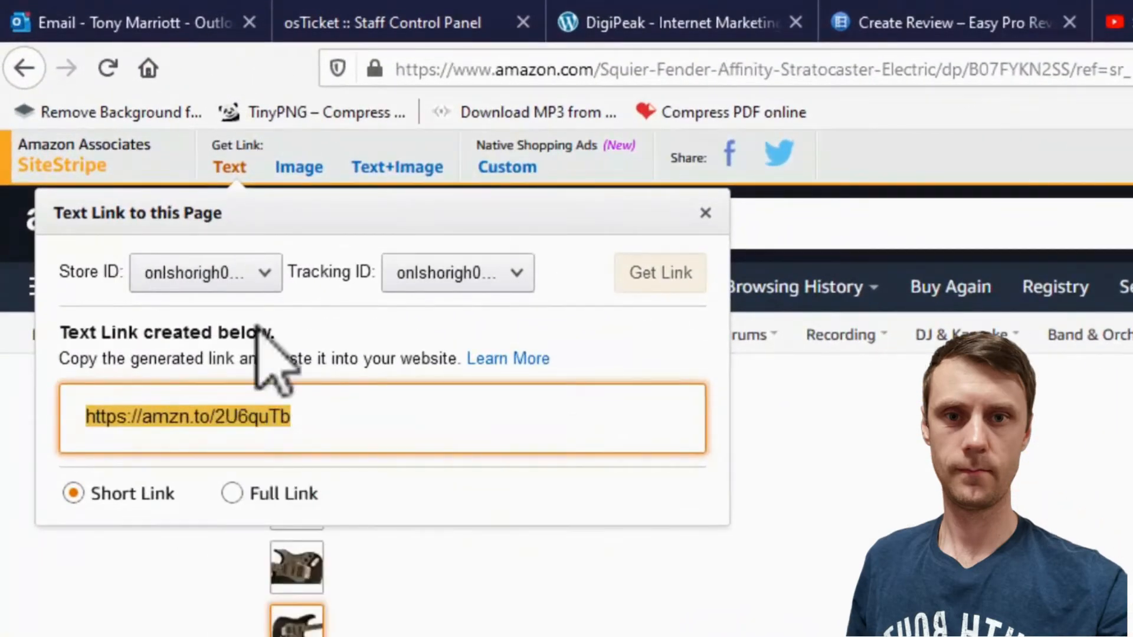
{"action": "left_click", "coordinate": [868, 24]}
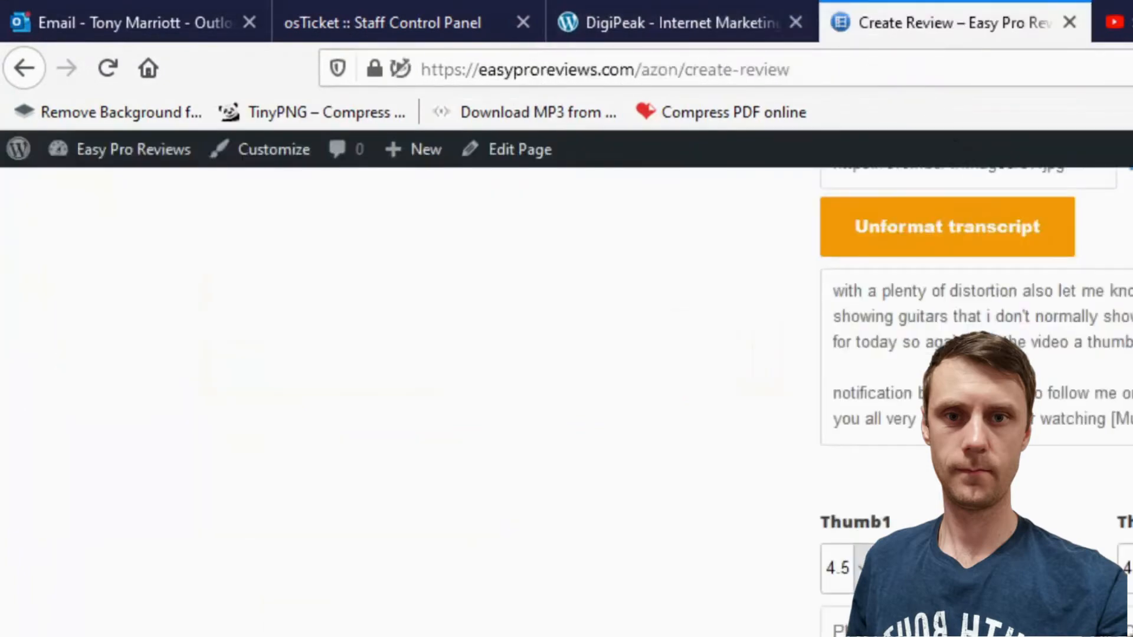
{"action": "right_click", "coordinate": [763, 531]}
{"action": "left_click", "coordinate": [804, 617]}
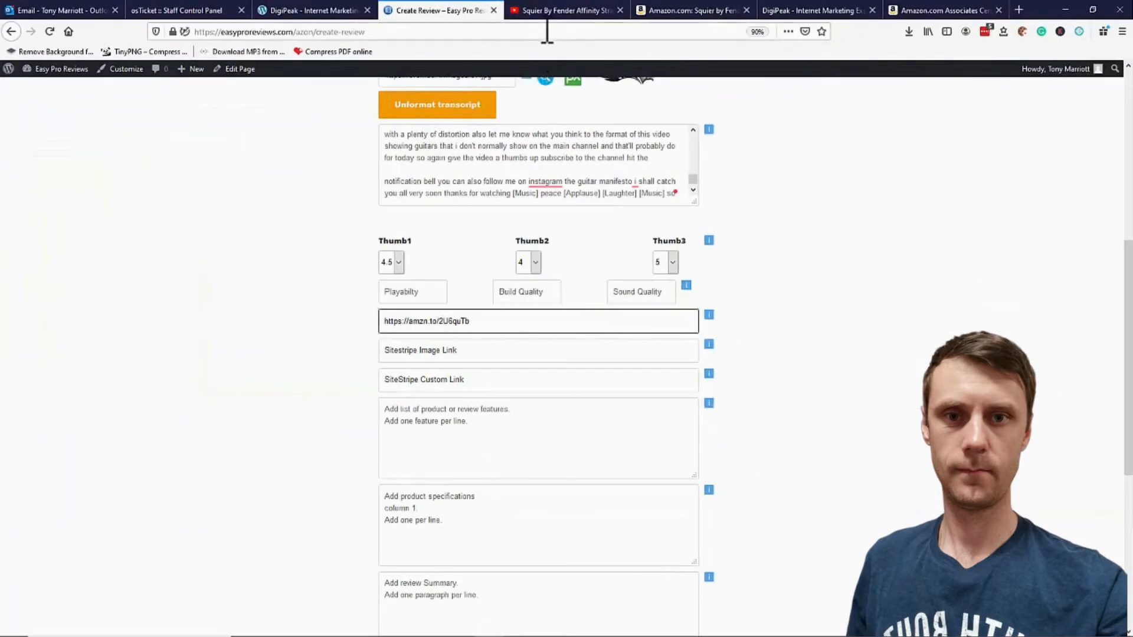
Copy the guitar's Large SiteStripe image link code from Amazon and paste it into the review form's Sitestripe Image Link field
{"action": "left_click", "coordinate": [663, 13]}
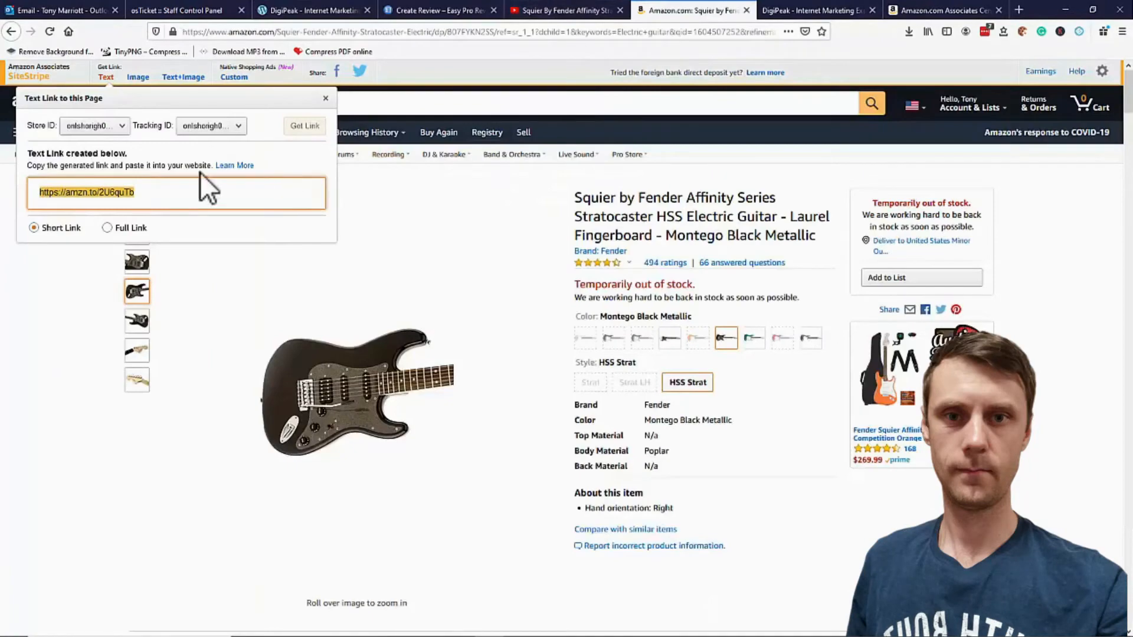
{"action": "left_click", "coordinate": [138, 78]}
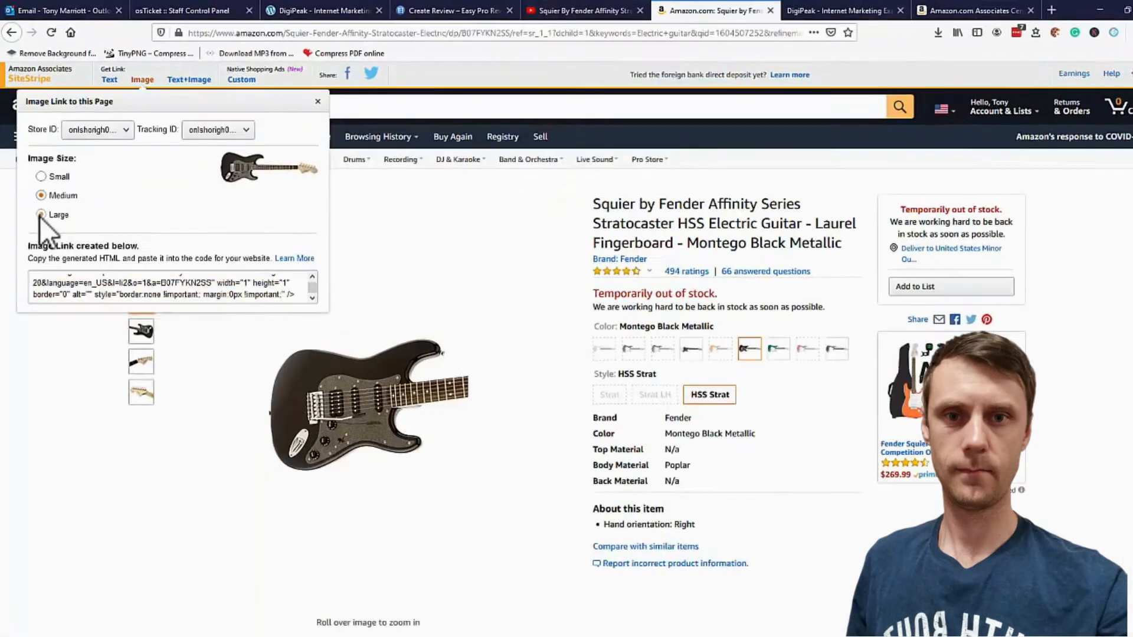
{"action": "left_click", "coordinate": [41, 214]}
{"action": "left_click", "coordinate": [106, 291]}
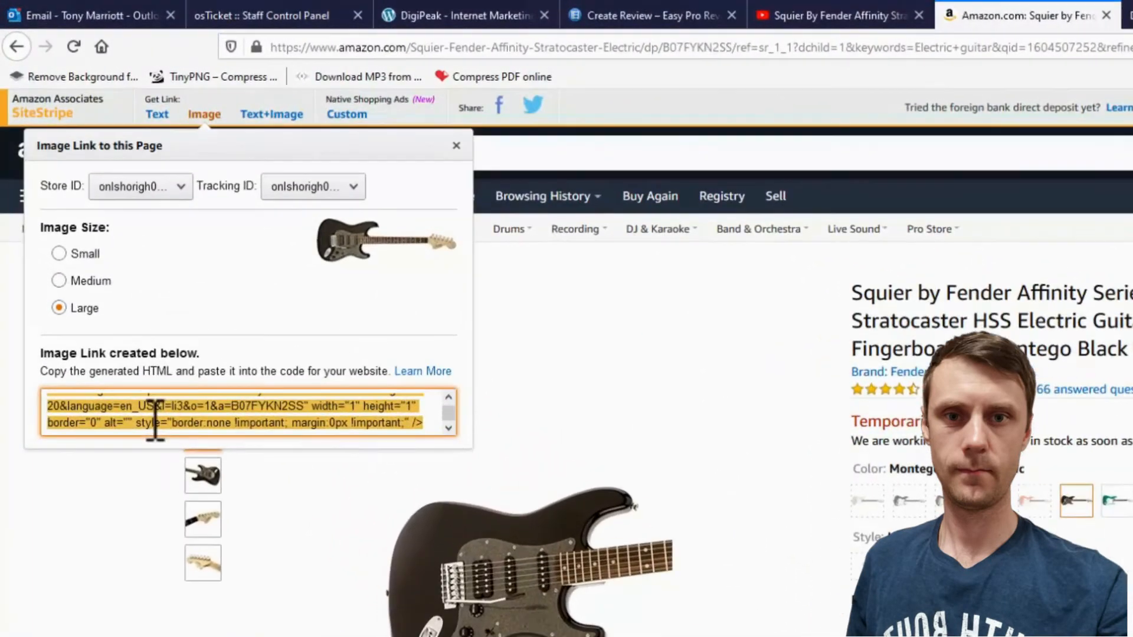
{"action": "right_click", "coordinate": [106, 293]}
{"action": "left_click", "coordinate": [193, 480]}
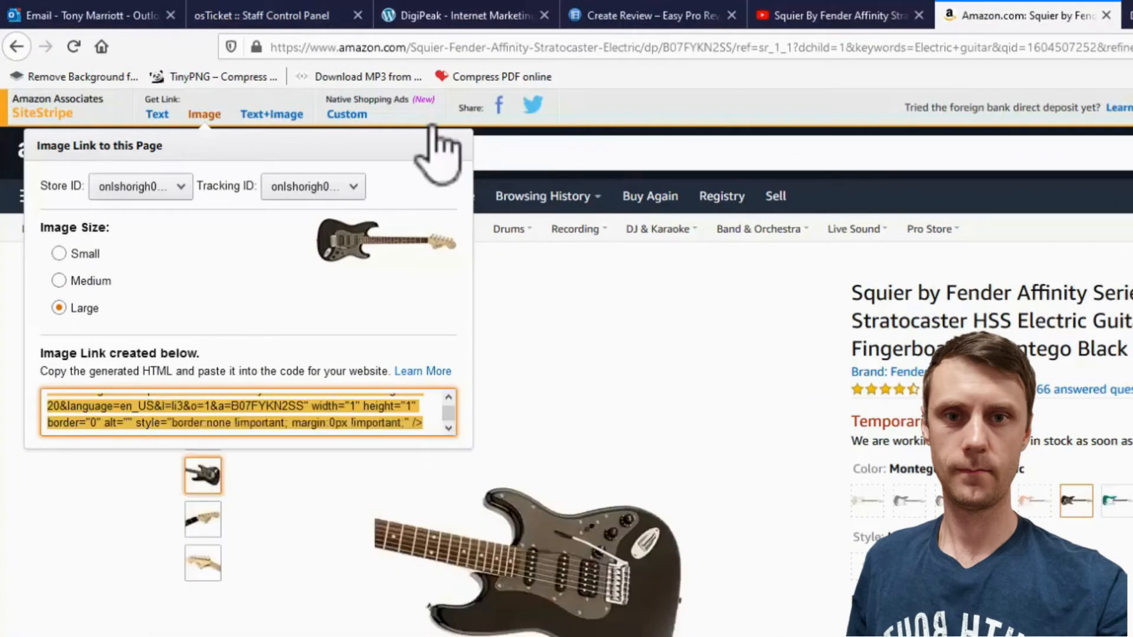
{"action": "left_click", "coordinate": [617, 17]}
{"action": "right_click", "coordinate": [627, 528]}
{"action": "left_click", "coordinate": [665, 600]}
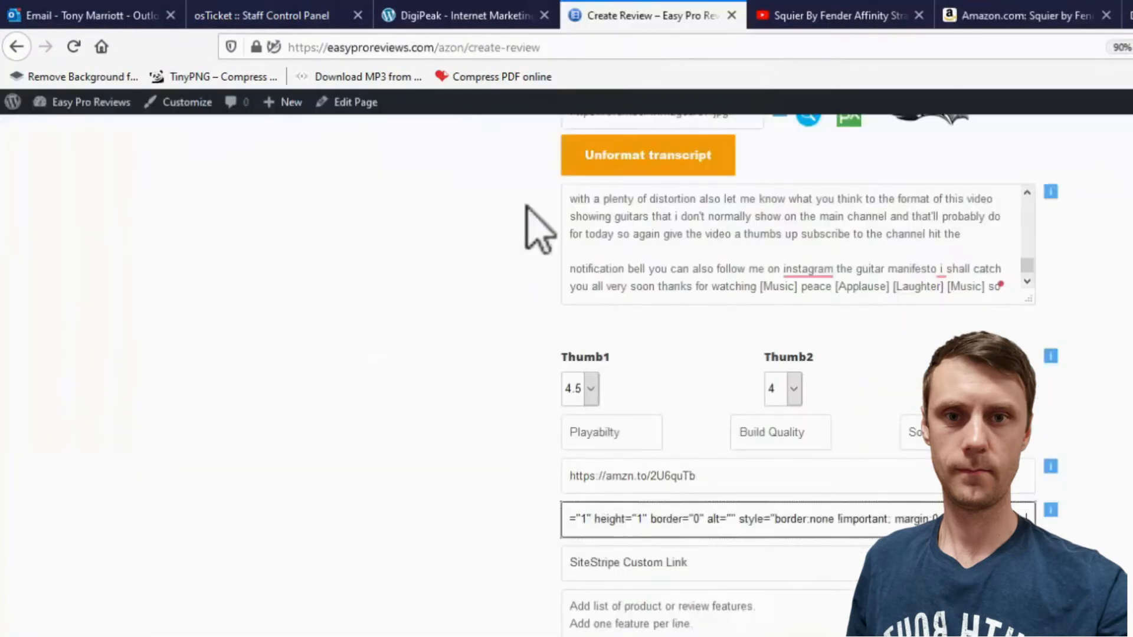
Copy the guitar's Custom native shopping ad code from Amazon SiteStripe and paste it into the review form's SiteStripe Custom Link field
{"action": "left_click", "coordinate": [968, 18]}
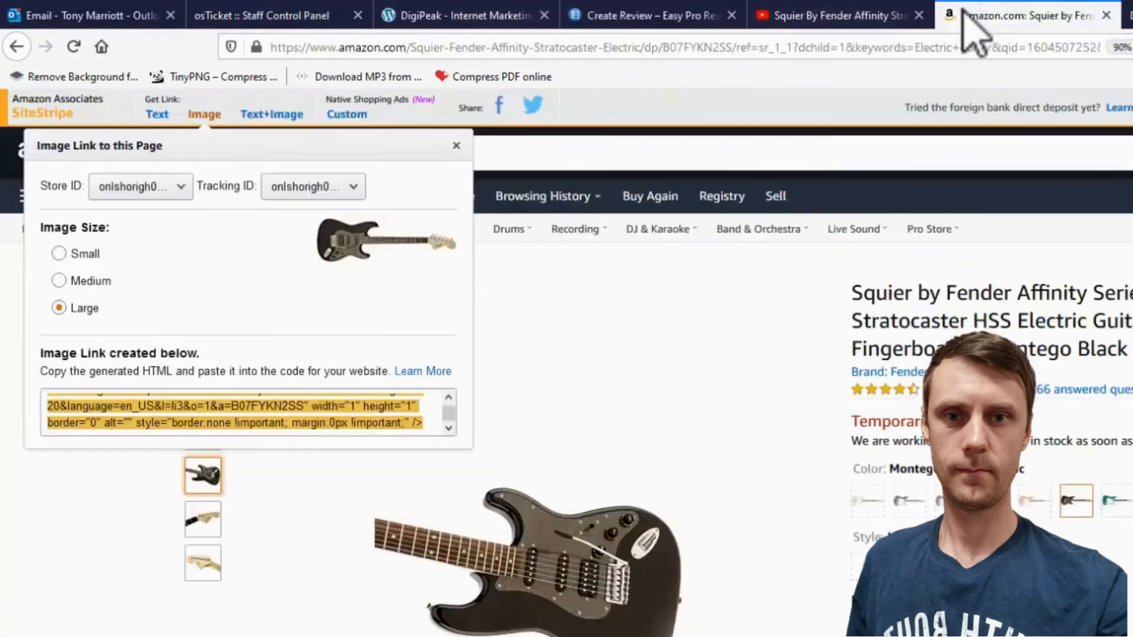
{"action": "left_click", "coordinate": [346, 115]}
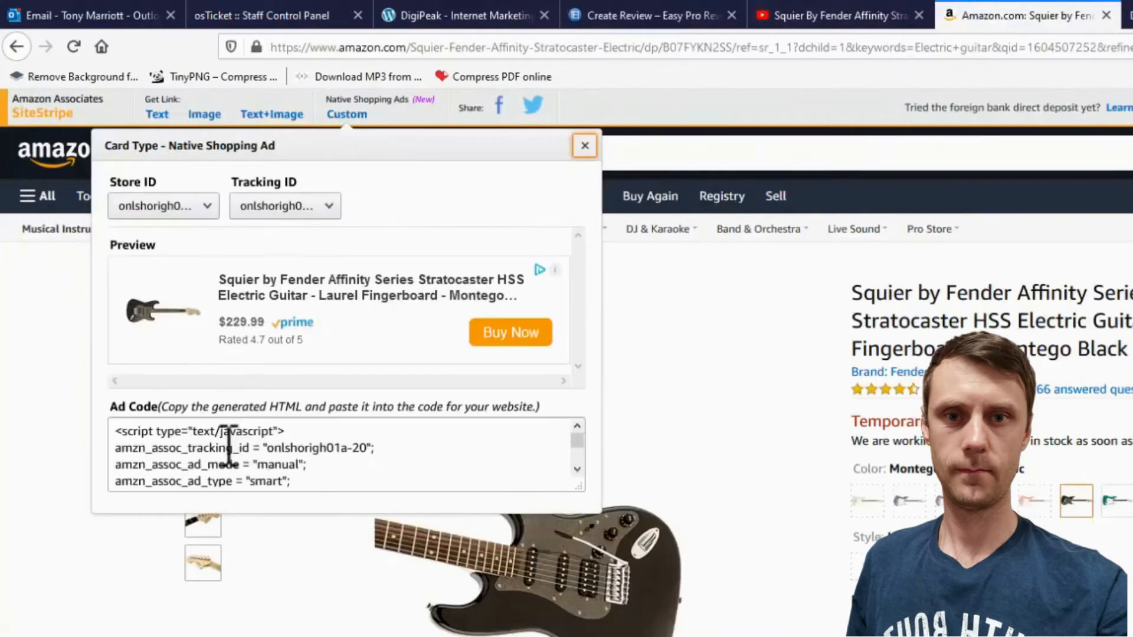
{"action": "left_click", "coordinate": [228, 443]}
{"action": "right_click", "coordinate": [228, 449]}
{"action": "left_click", "coordinate": [268, 504]}
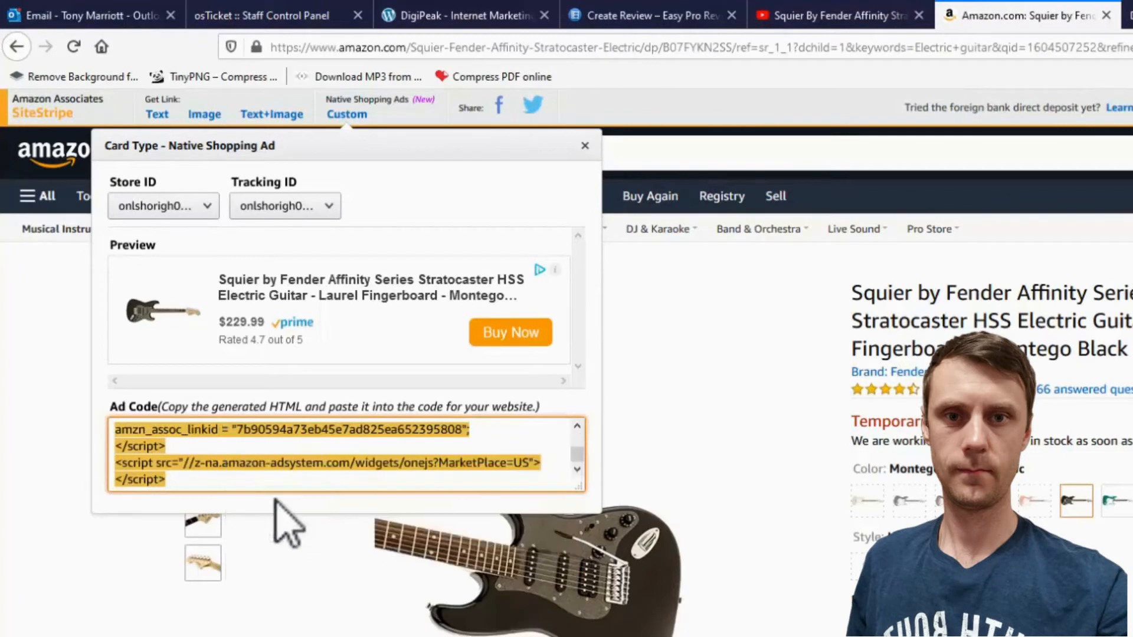
{"action": "left_click", "coordinate": [625, 18]}
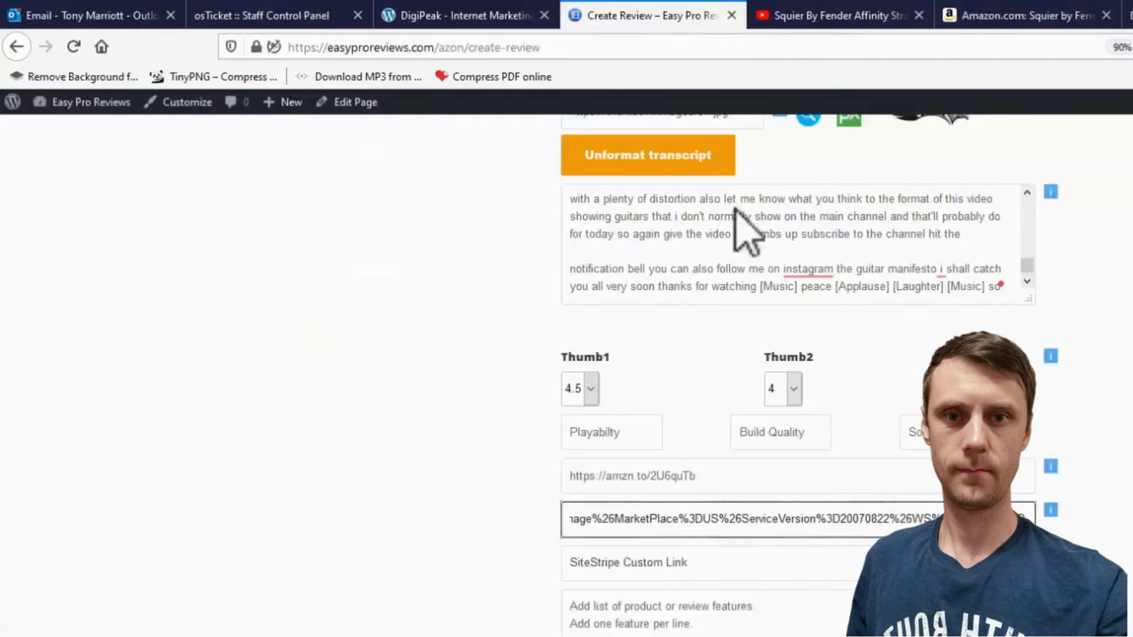
{"action": "left_click", "coordinate": [671, 563]}
{"action": "right_click", "coordinate": [670, 564]}
{"action": "left_click", "coordinate": [708, 635]}
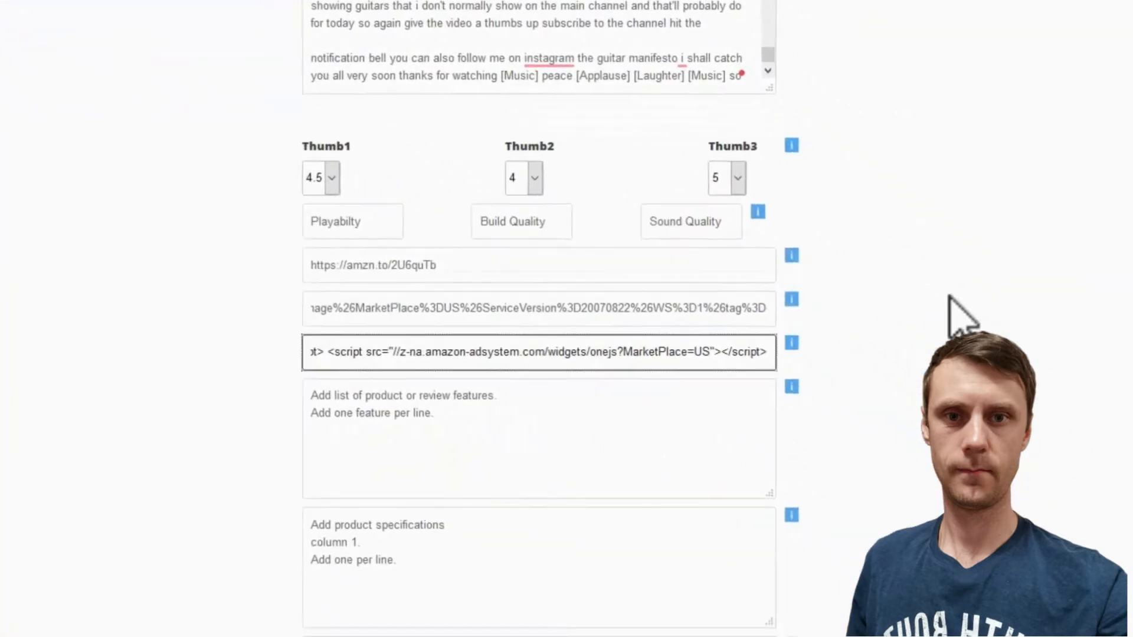
{"action": "left_click", "coordinate": [696, 357]}
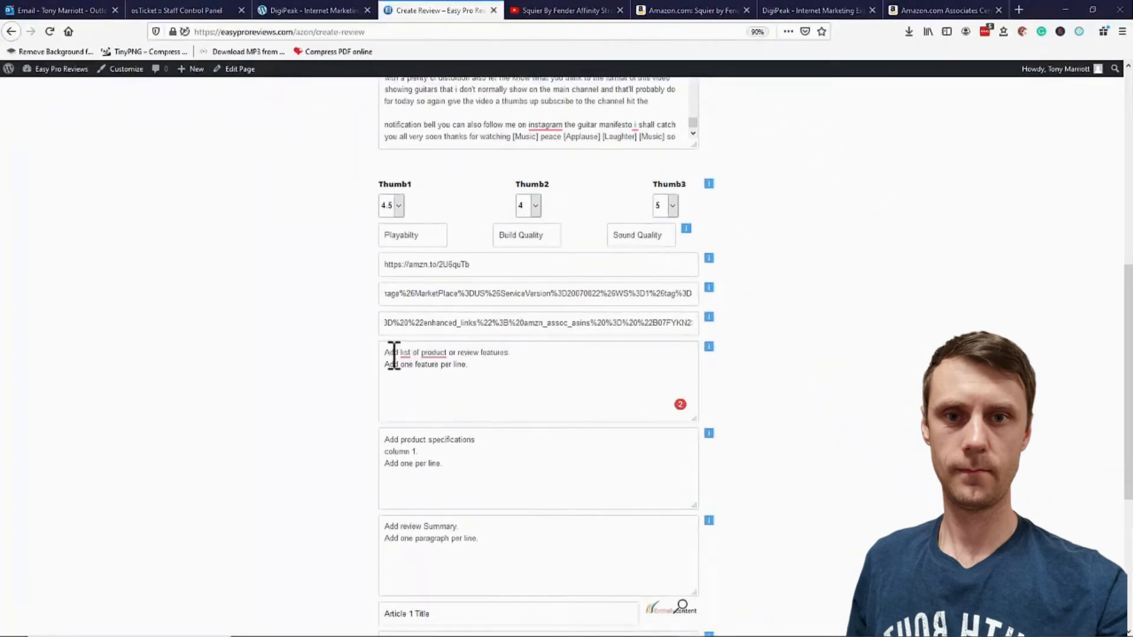
Copy the full product title from the review form and search Google for it in a new browser tab
{"action": "mouse_move", "coordinate": [453, 353]}
{"action": "scroll", "coordinate": [631, 270], "scroll_direction": "up", "scroll_amount": 8}
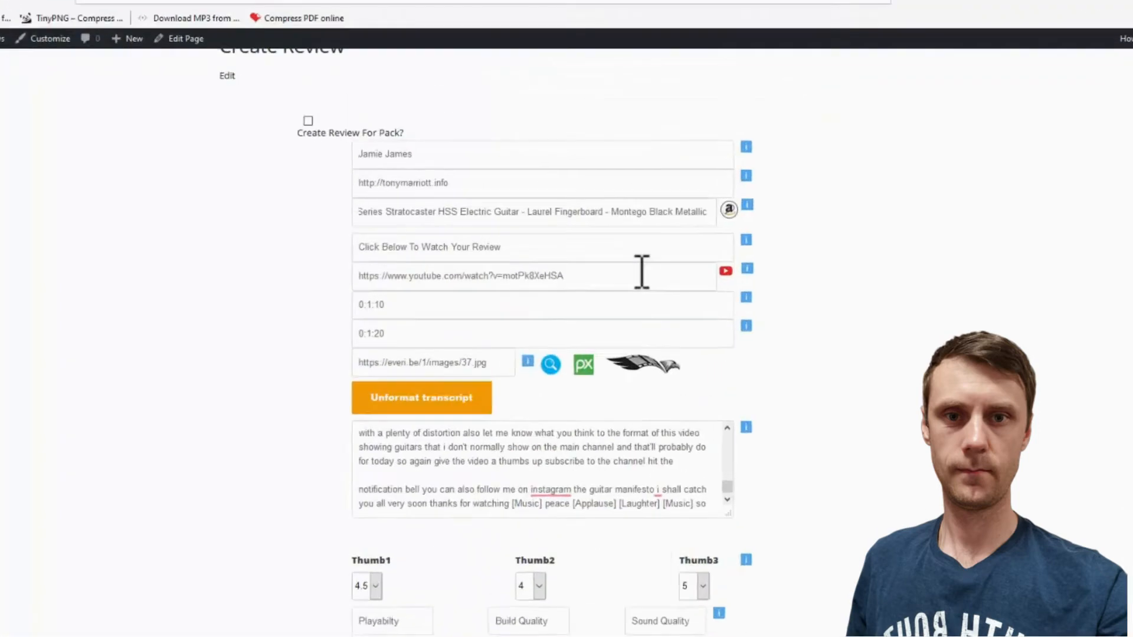
{"action": "left_click_drag", "start_coordinate": [856, 241], "coordinate": [211, 242]}
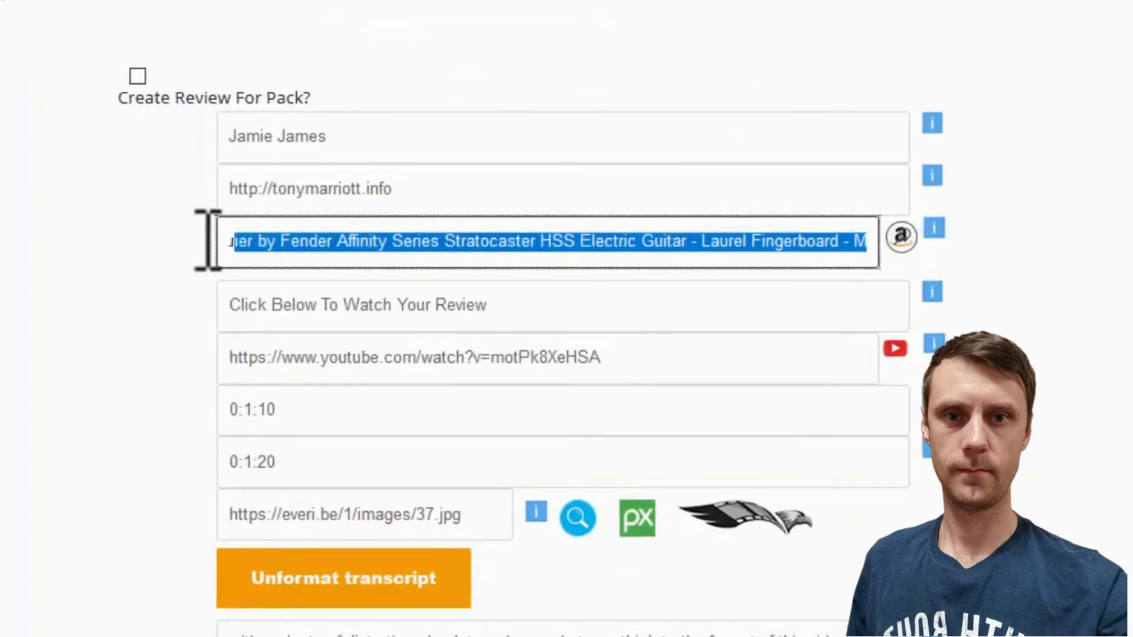
{"action": "right_click", "coordinate": [247, 243]}
{"action": "left_click", "coordinate": [310, 321]}
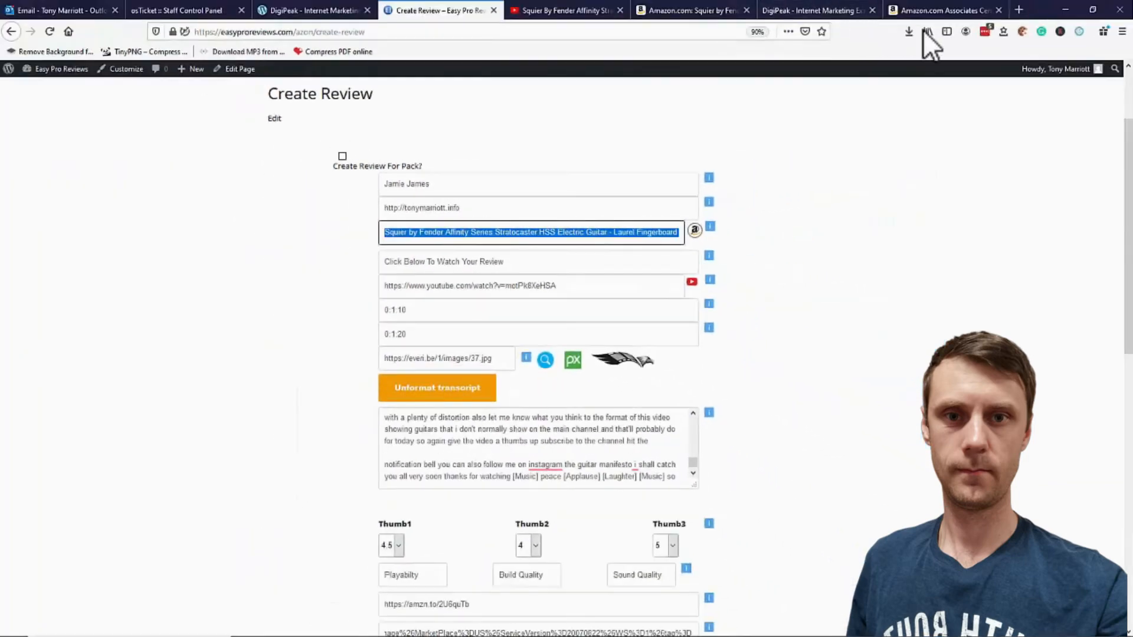
{"action": "left_click", "coordinate": [1019, 10]}
{"action": "left_click", "coordinate": [455, 120]}
{"action": "right_click", "coordinate": [450, 116]}
{"action": "left_click", "coordinate": [479, 165]}
{"action": "key", "text": "Return"}
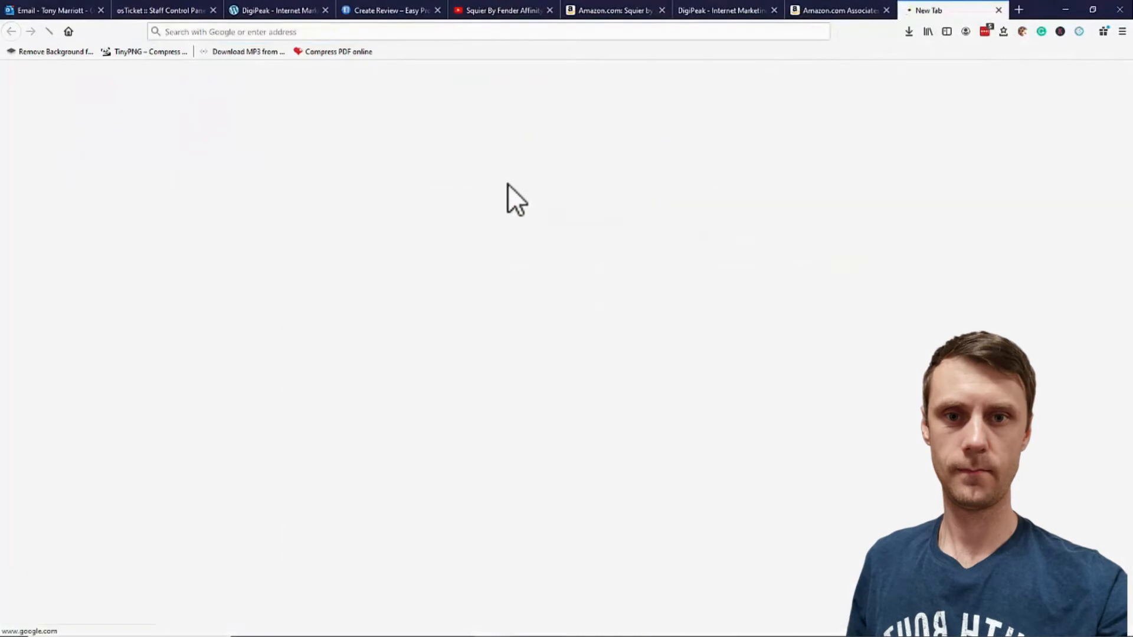
Open the guitar's Fender shop page from the Google results and copy its bulleted Features list
{"action": "scroll", "coordinate": [442, 291], "scroll_direction": "down", "scroll_amount": 4}
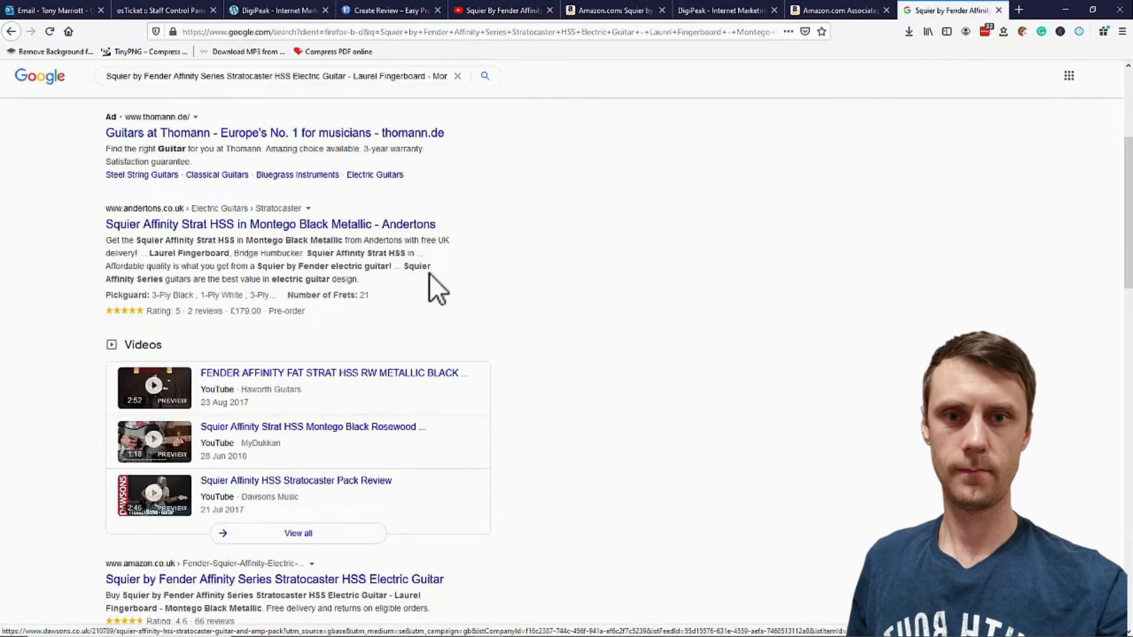
{"action": "scroll", "coordinate": [335, 262], "scroll_direction": "down", "scroll_amount": 3}
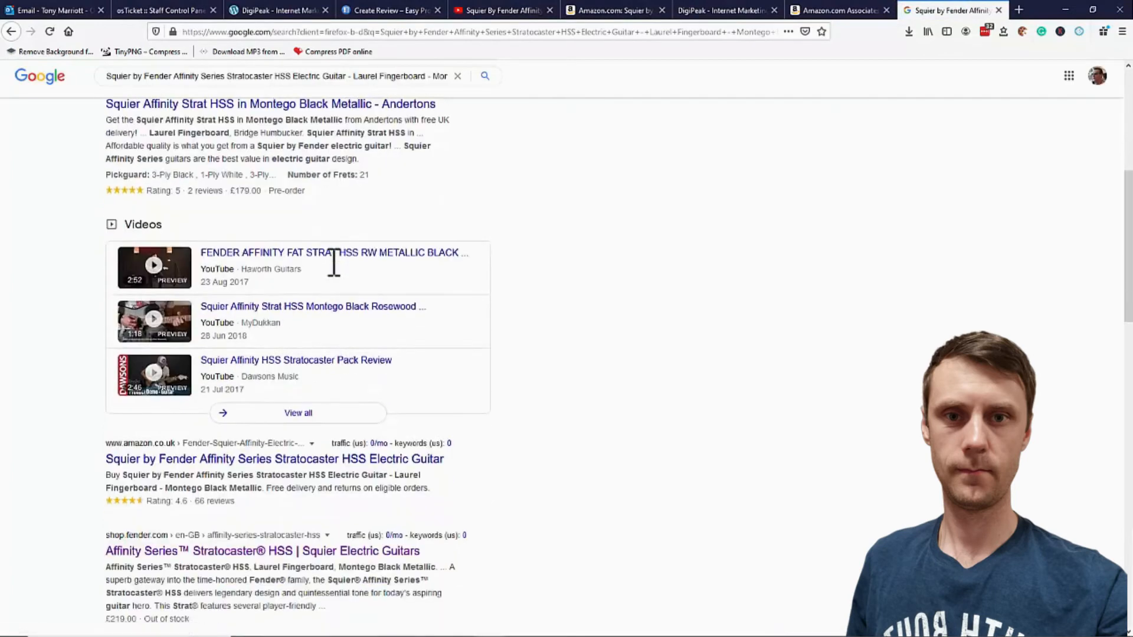
{"action": "scroll", "coordinate": [331, 279], "scroll_direction": "down", "scroll_amount": 4}
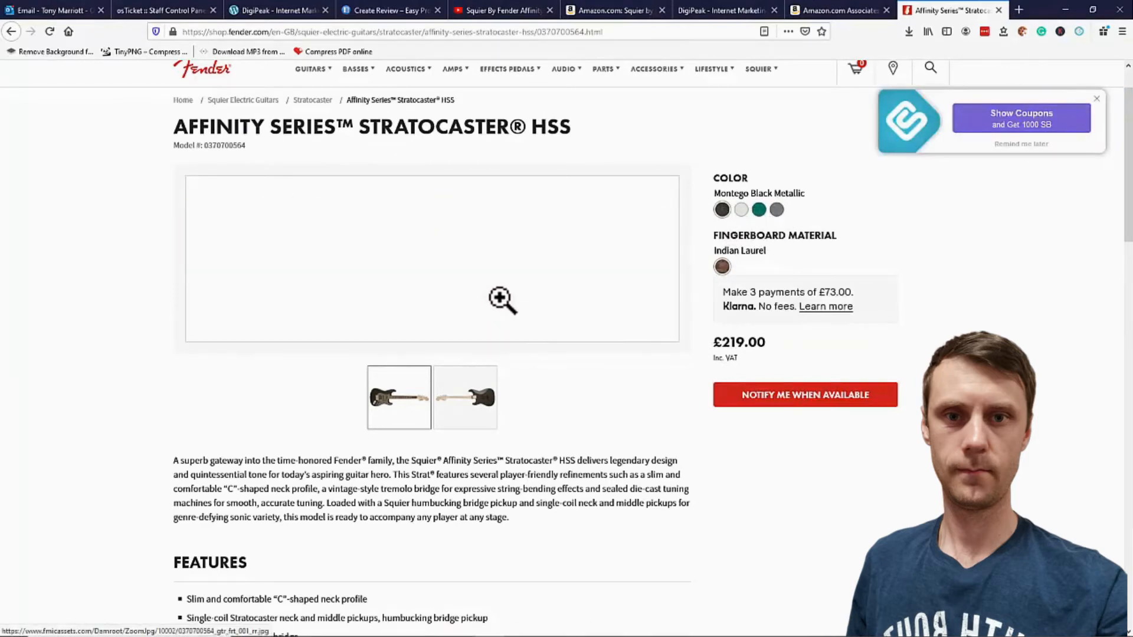
{"action": "scroll", "coordinate": [502, 300], "scroll_direction": "down", "scroll_amount": 5}
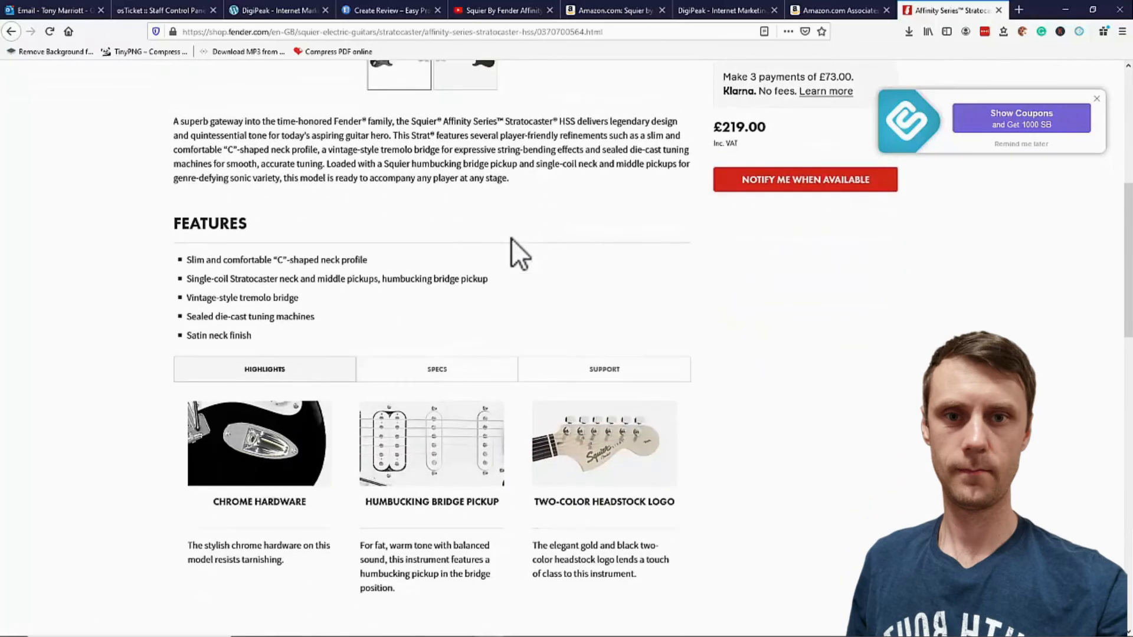
{"action": "scroll", "coordinate": [512, 238], "scroll_direction": "down", "scroll_amount": 1}
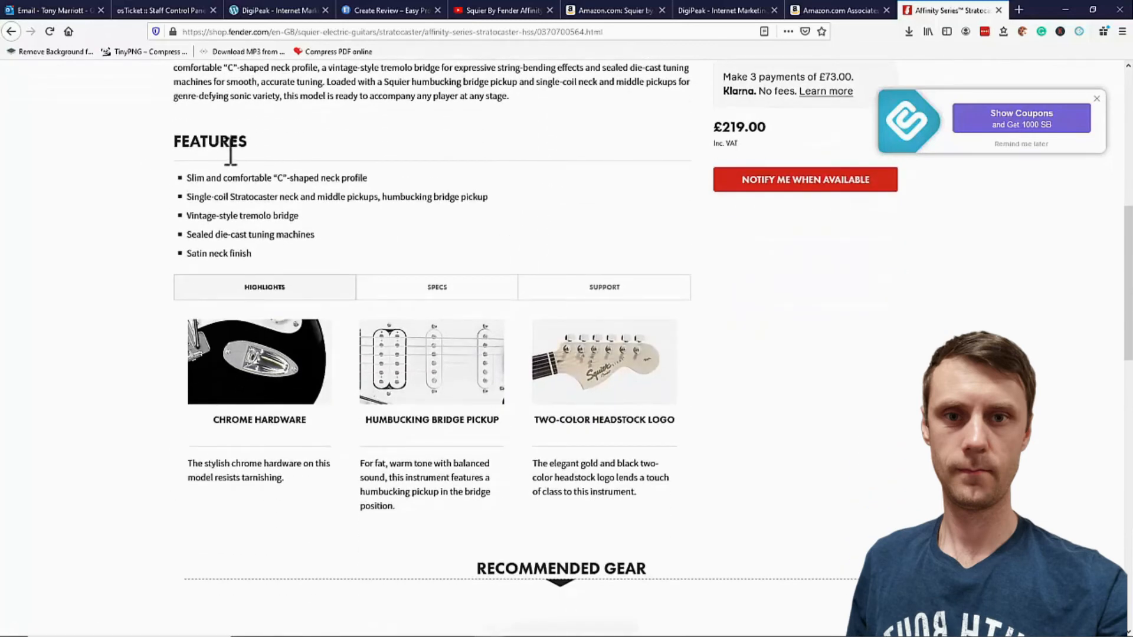
{"action": "left_click_drag", "start_coordinate": [186, 175], "coordinate": [254, 260]}
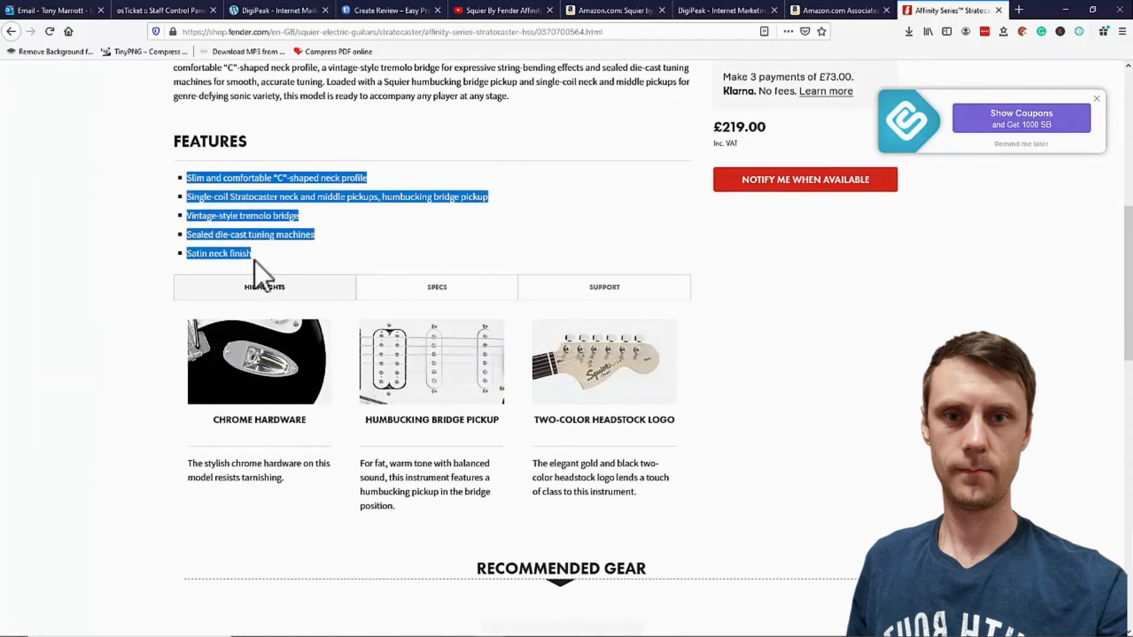
{"action": "right_click", "coordinate": [275, 225]}
{"action": "left_click", "coordinate": [289, 229]}
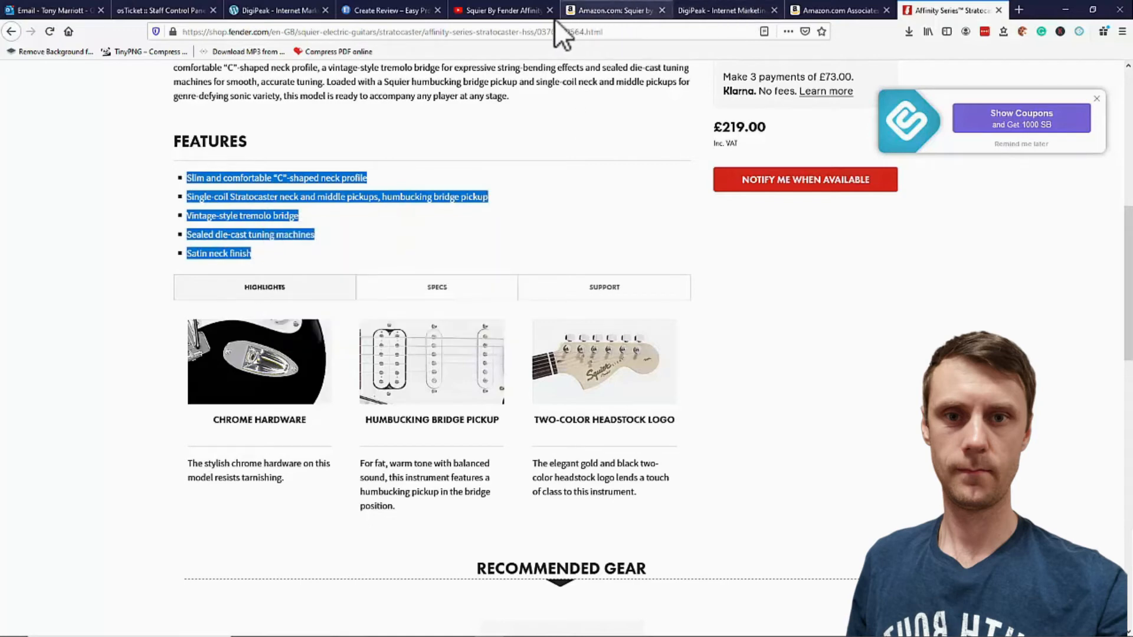
Replace the placeholder text in the review form's product features field with the copied Features list
{"action": "left_click", "coordinate": [420, 13]}
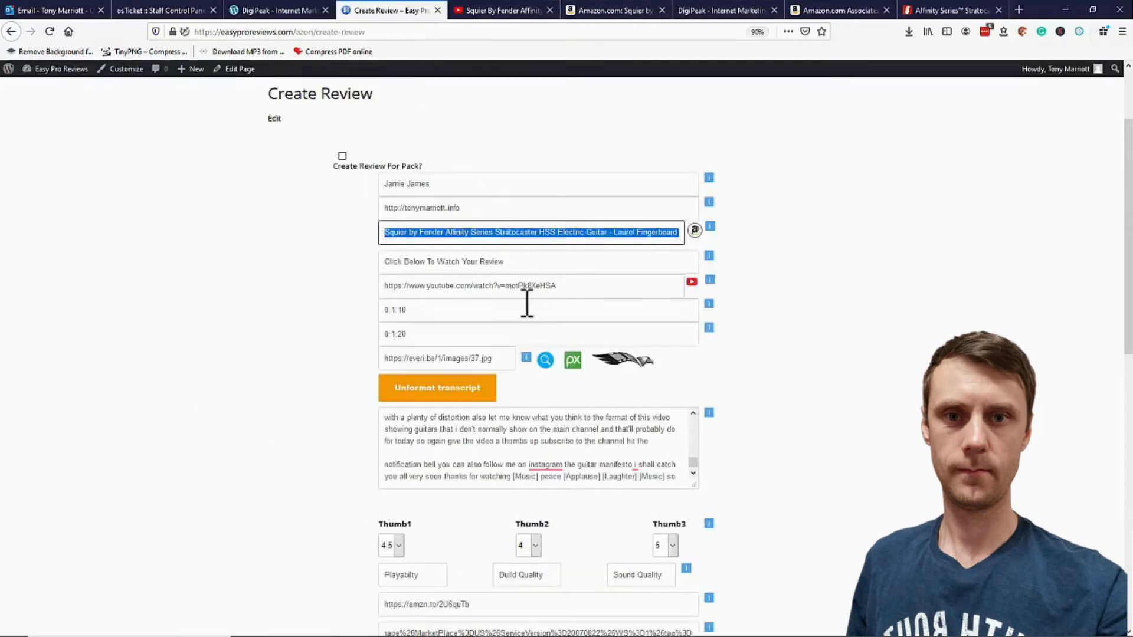
{"action": "scroll", "coordinate": [540, 389], "scroll_direction": "down", "scroll_amount": 6}
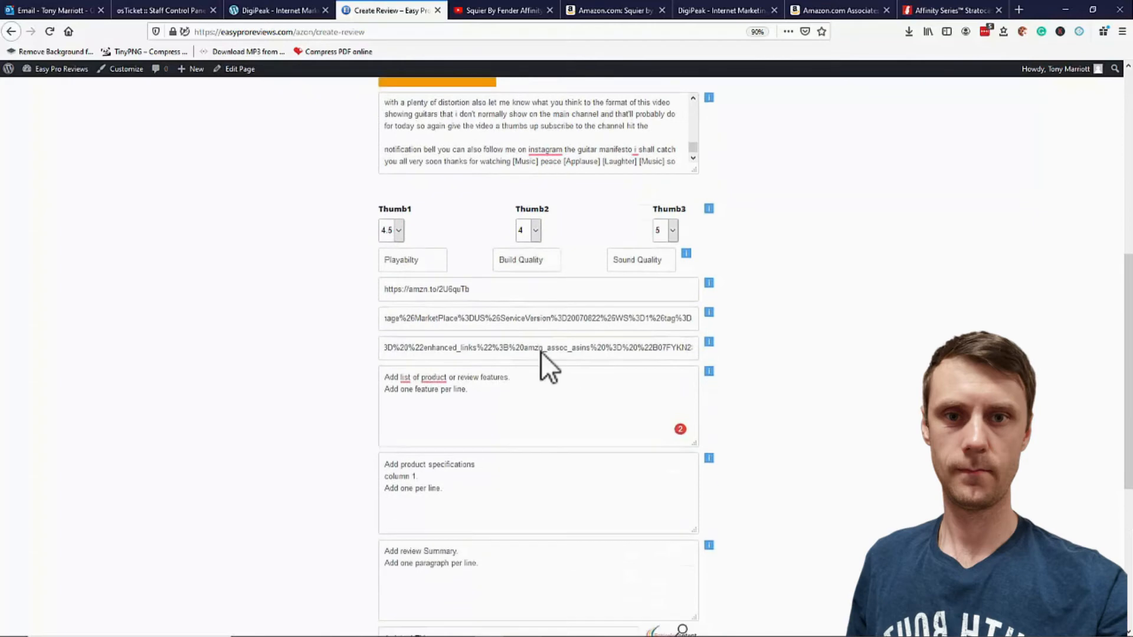
{"action": "scroll", "coordinate": [548, 303], "scroll_direction": "down", "scroll_amount": 3}
{"action": "left_click_drag", "start_coordinate": [471, 217], "coordinate": [381, 174]}
{"action": "right_click", "coordinate": [401, 186]}
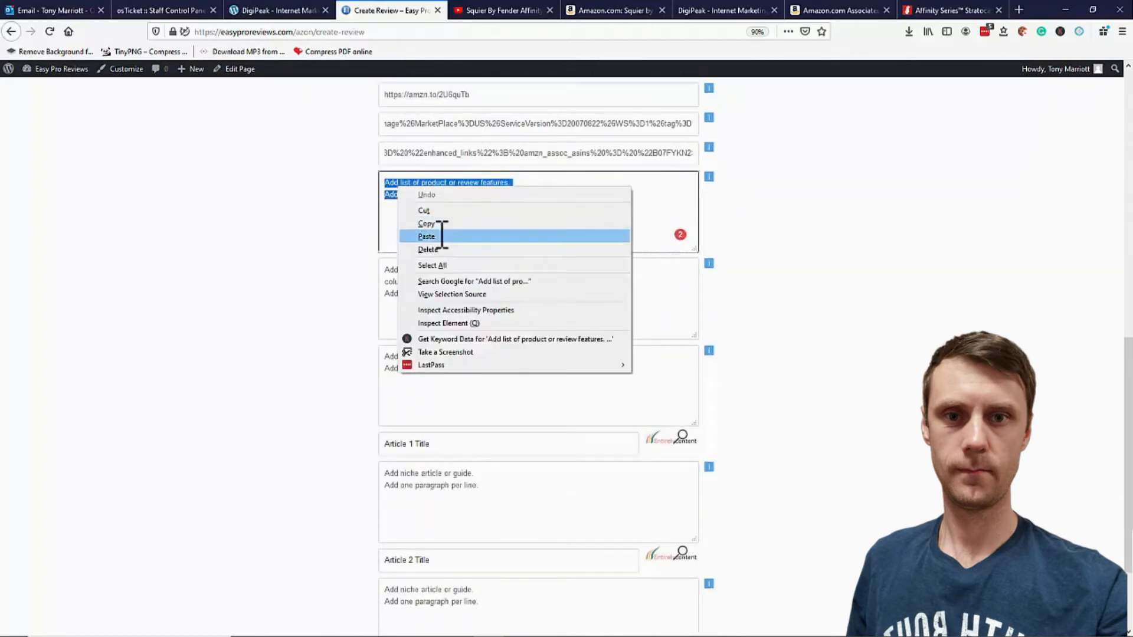
{"action": "left_click", "coordinate": [440, 232]}
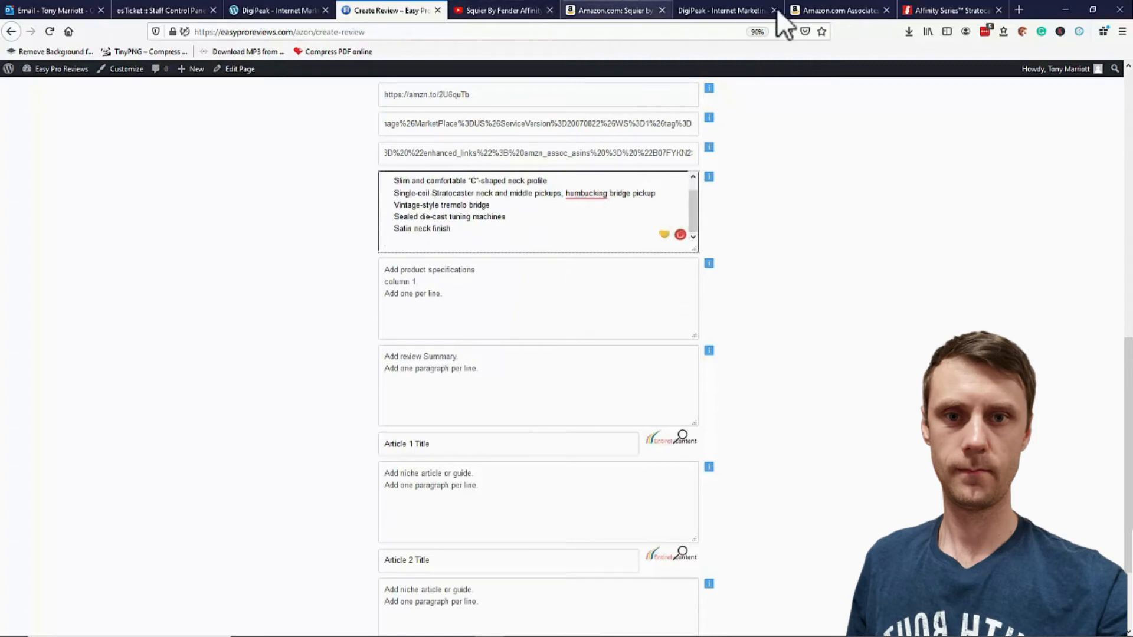
Copy the Highlights text from the Fender page, from Chrome Hardware through the Two-Color Headstock Logo description
{"action": "left_click", "coordinate": [919, 9]}
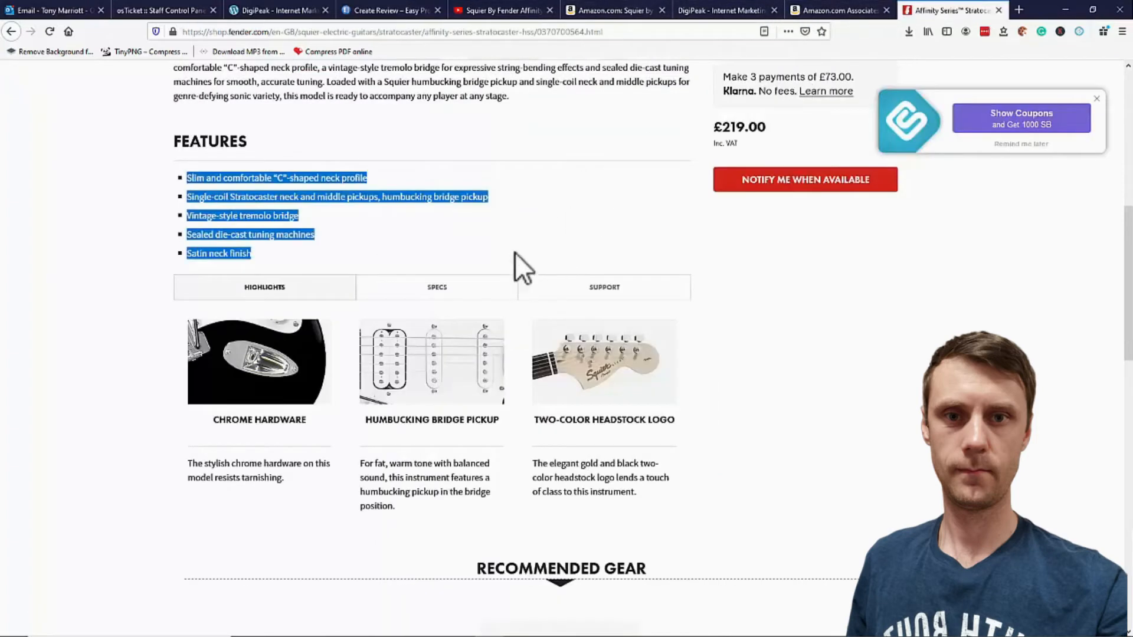
{"action": "scroll", "coordinate": [253, 364], "scroll_direction": "down", "scroll_amount": 3}
{"action": "left_click_drag", "start_coordinate": [191, 344], "coordinate": [661, 375]}
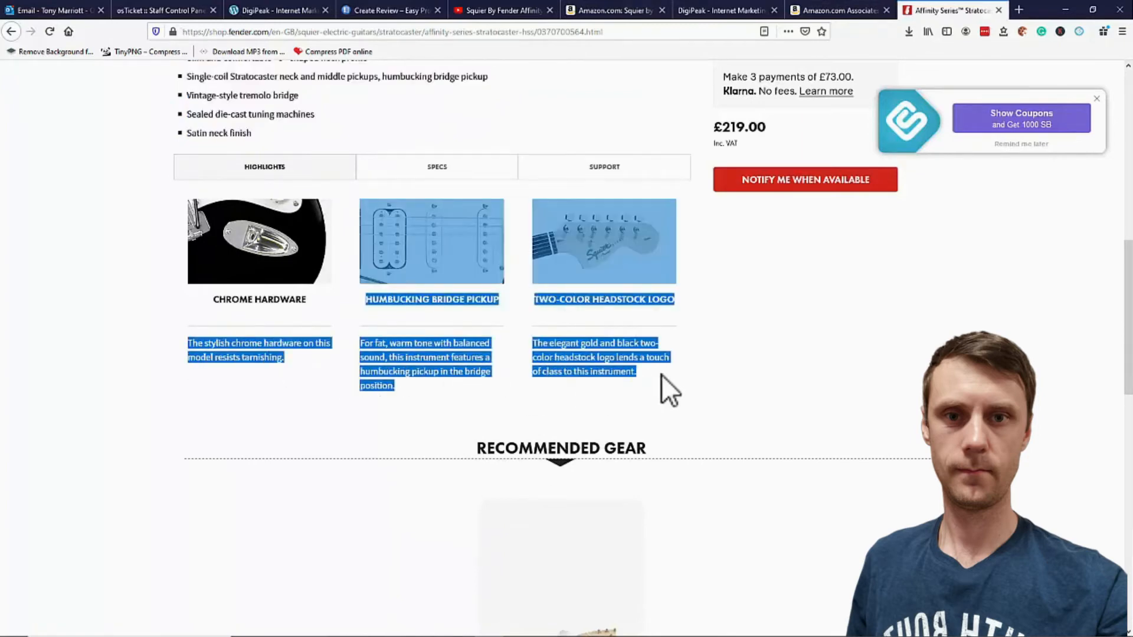
{"action": "left_click_drag", "start_coordinate": [213, 299], "coordinate": [453, 385]}
{"action": "left_click_drag", "start_coordinate": [647, 385], "coordinate": [654, 385]}
{"action": "right_click", "coordinate": [643, 352]}
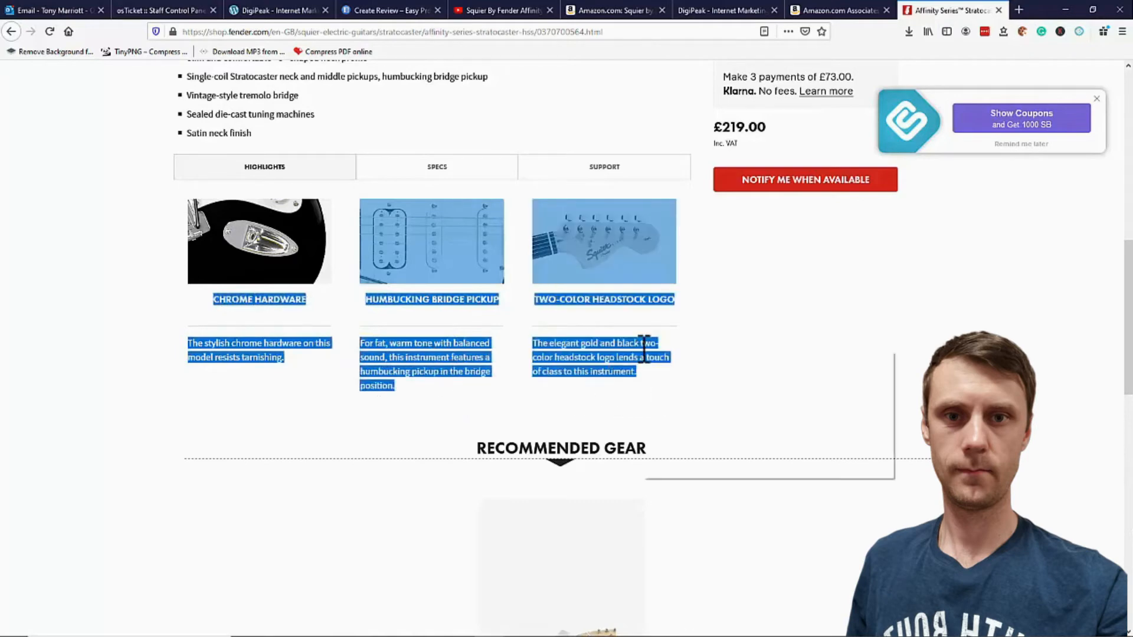
{"action": "left_click", "coordinate": [670, 359]}
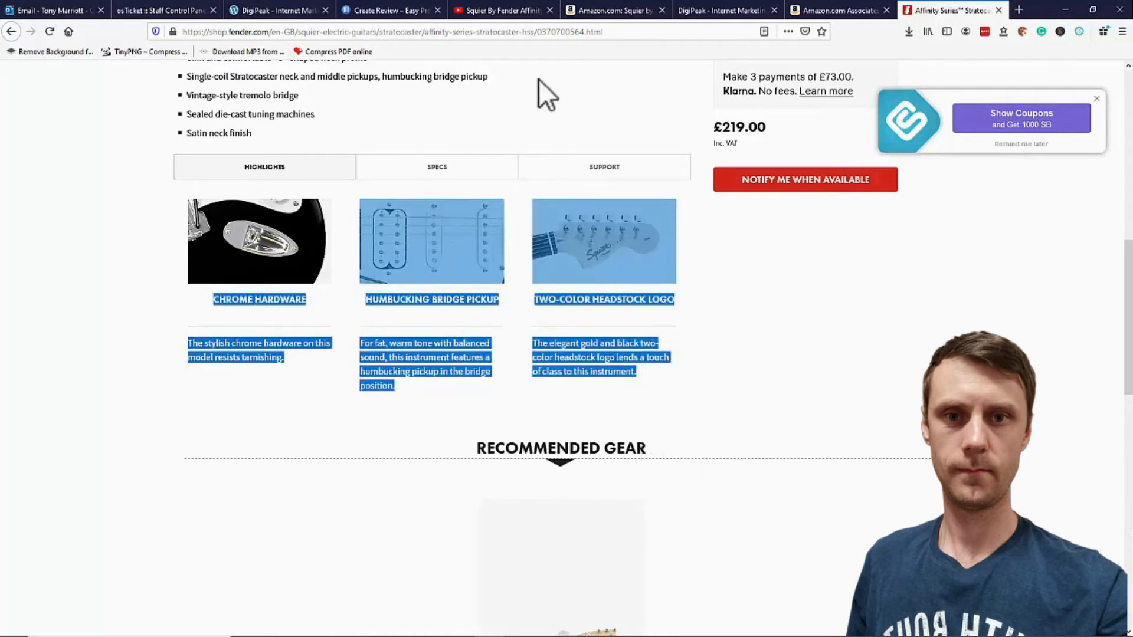
Paste the copied Highlights text below the existing list in the review form's product features field
{"action": "left_click", "coordinate": [487, 12]}
{"action": "left_click", "coordinate": [399, 9]}
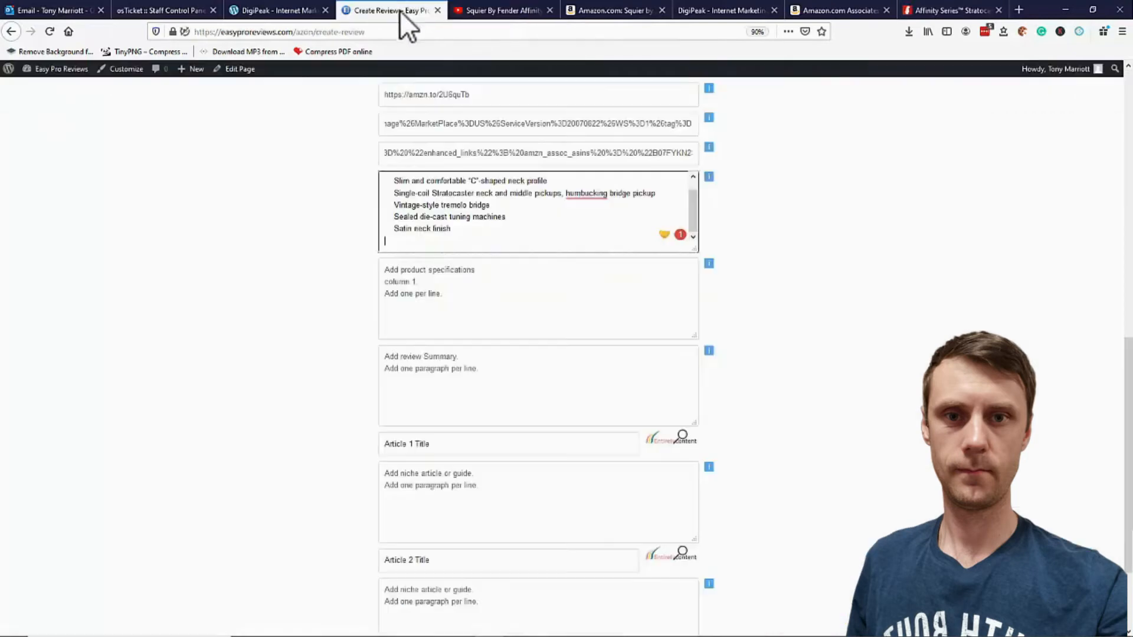
{"action": "right_click", "coordinate": [426, 242]}
{"action": "left_click", "coordinate": [451, 291]}
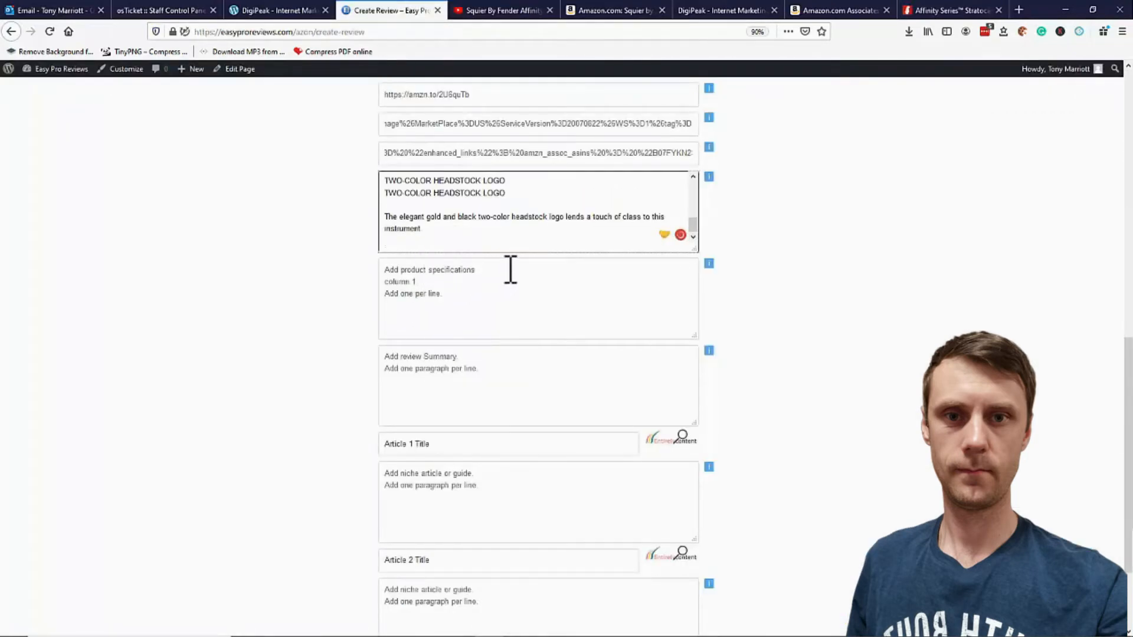
{"action": "scroll", "coordinate": [516, 203], "scroll_direction": "down", "scroll_amount": 2}
{"action": "scroll", "coordinate": [563, 207], "scroll_direction": "up", "scroll_amount": 2}
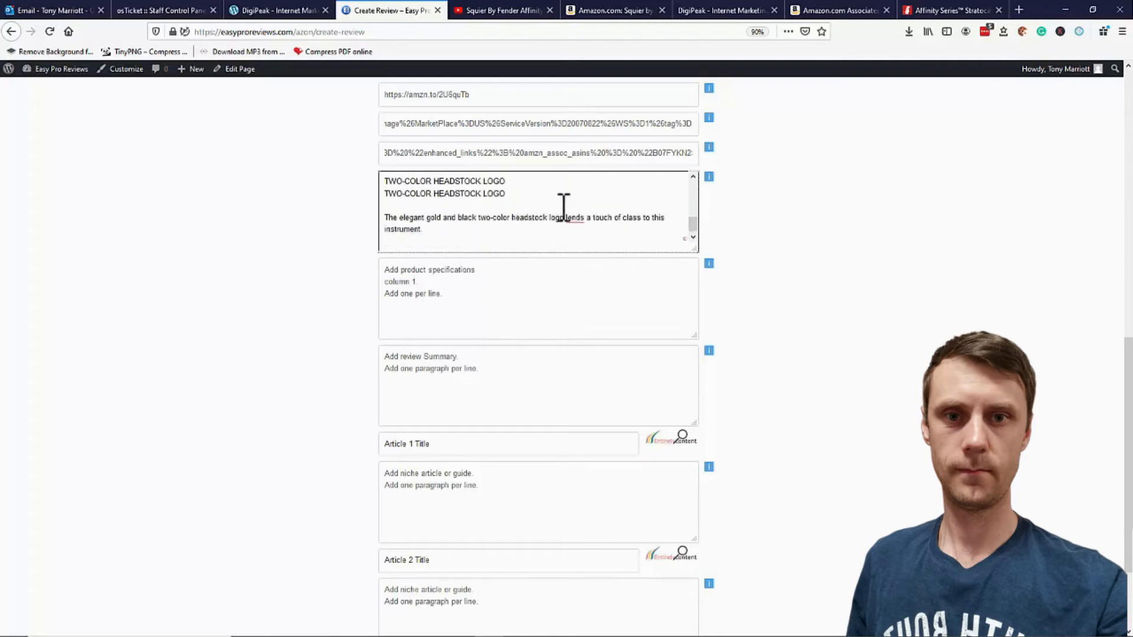
Copy the guitar's full specifications from the Fender page, from Body through Accessories
{"action": "left_click", "coordinate": [450, 292]}
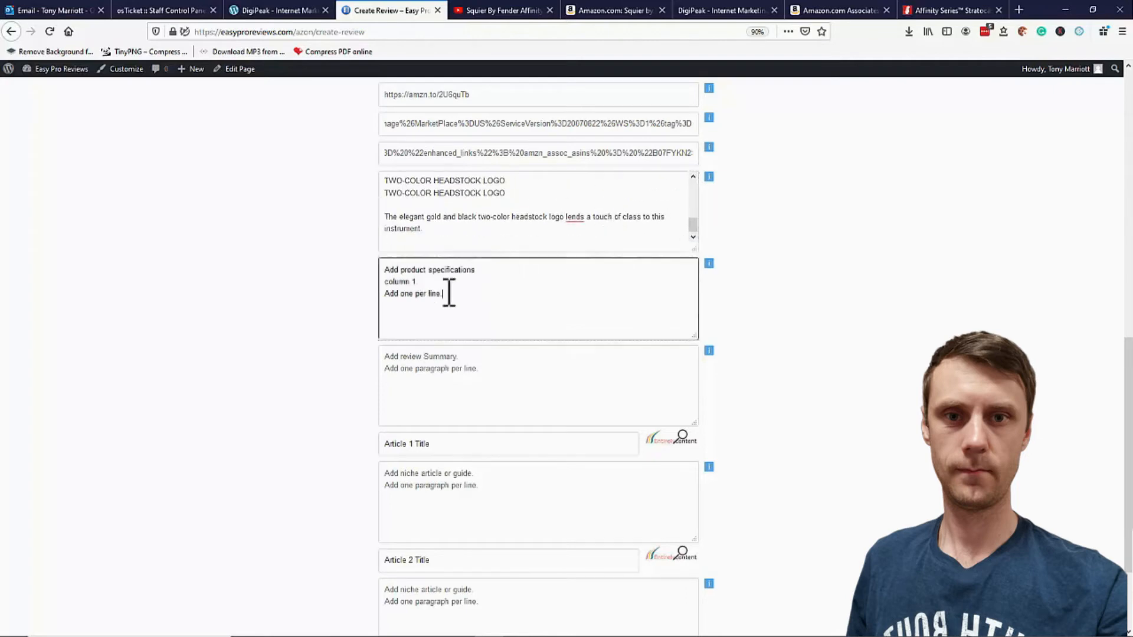
{"action": "left_click", "coordinate": [950, 12]}
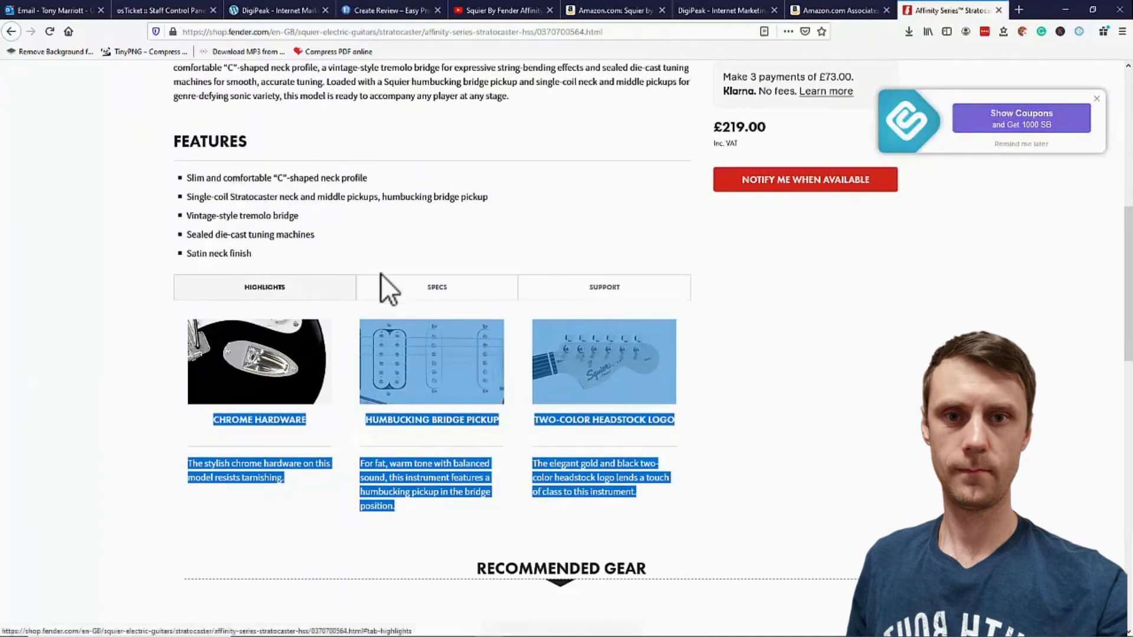
{"action": "left_click", "coordinate": [431, 290]}
{"action": "scroll", "coordinate": [508, 254], "scroll_direction": "down", "scroll_amount": 2}
{"action": "scroll", "coordinate": [488, 235], "scroll_direction": "down", "scroll_amount": 1}
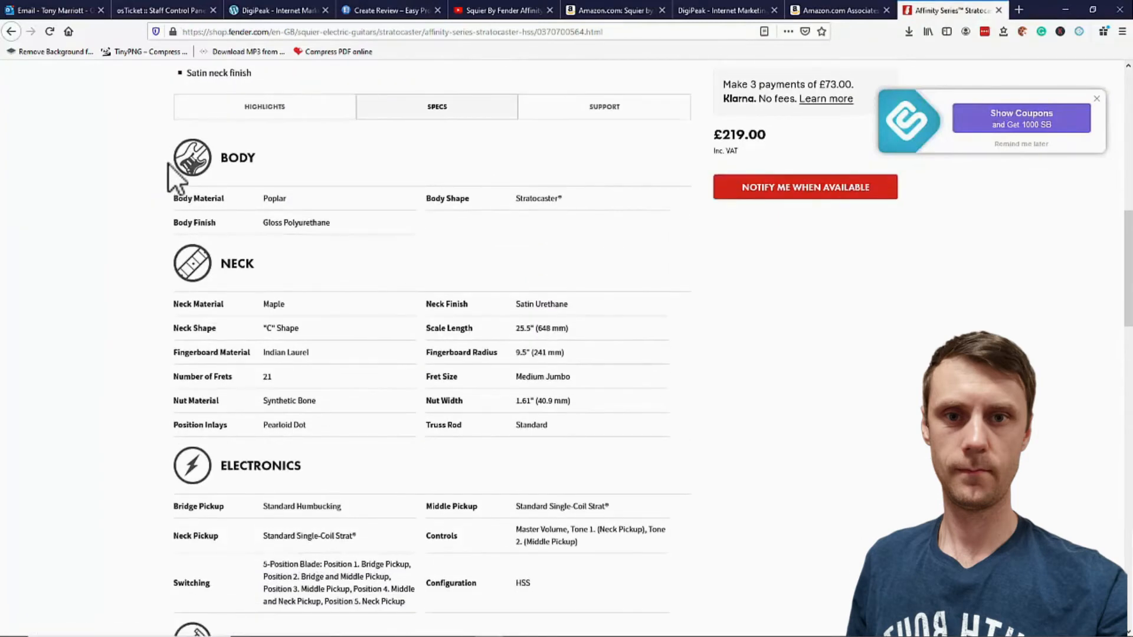
{"action": "left_click_drag", "start_coordinate": [167, 135], "coordinate": [265, 391]}
{"action": "scroll", "coordinate": [263, 400], "scroll_direction": "down", "scroll_amount": 7}
{"action": "scroll", "coordinate": [265, 392], "scroll_direction": "down", "scroll_amount": 3}
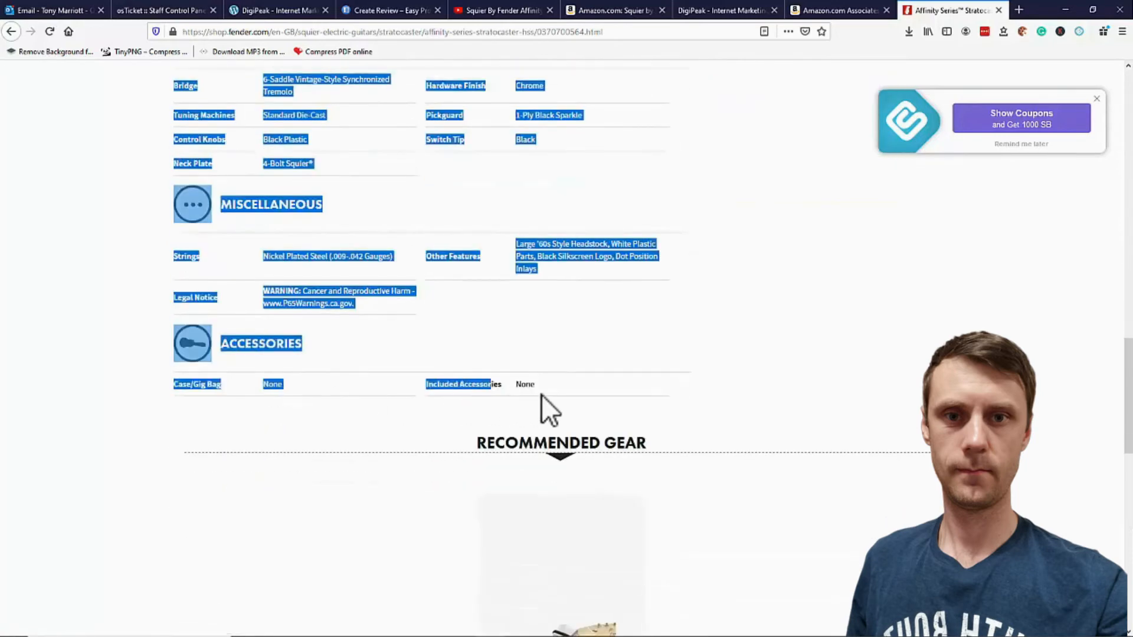
Replace the placeholder text in the review form's product specifications field with the copied specifications
{"action": "left_click", "coordinate": [394, 10]}
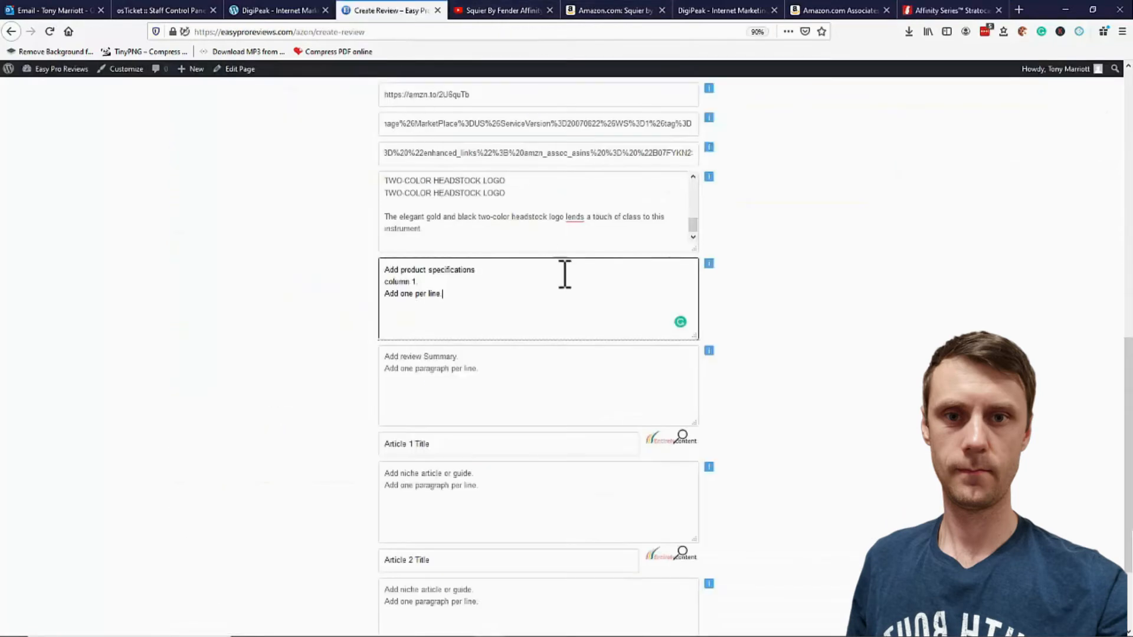
{"action": "left_click_drag", "start_coordinate": [470, 295], "coordinate": [385, 248]}
{"action": "right_click", "coordinate": [422, 273]}
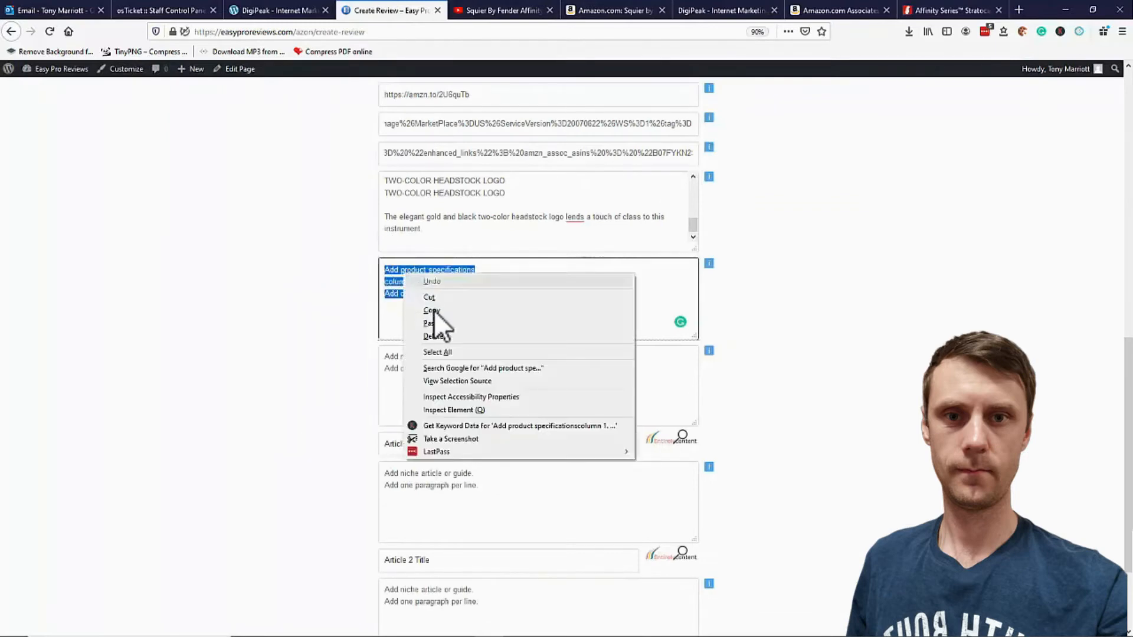
{"action": "left_click", "coordinate": [434, 322]}
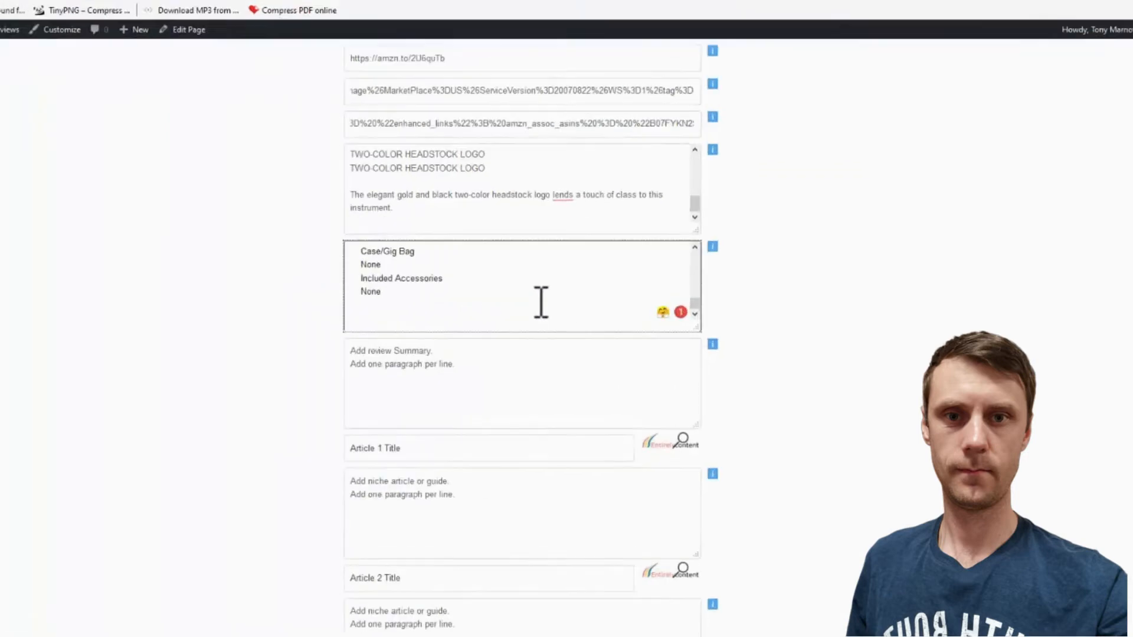
Replace the placeholder text in the review summary field with the headings PROS and CONS
{"action": "left_click", "coordinate": [492, 370]}
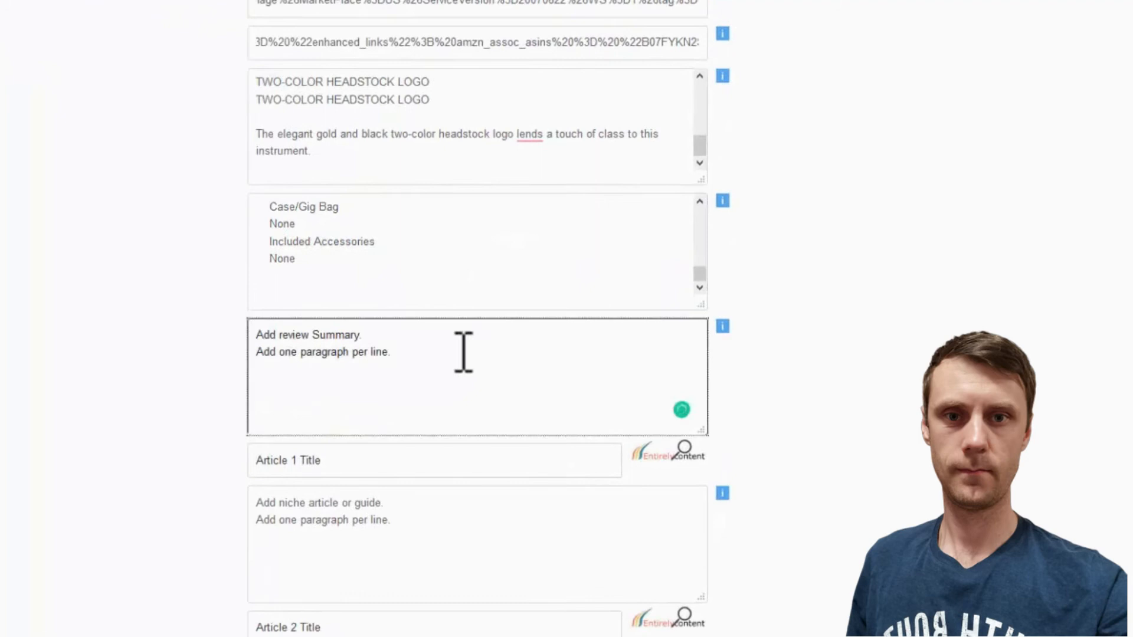
{"action": "scroll", "coordinate": [464, 349], "scroll_direction": "down", "scroll_amount": 1}
{"action": "left_click_drag", "start_coordinate": [437, 298], "coordinate": [226, 222]}
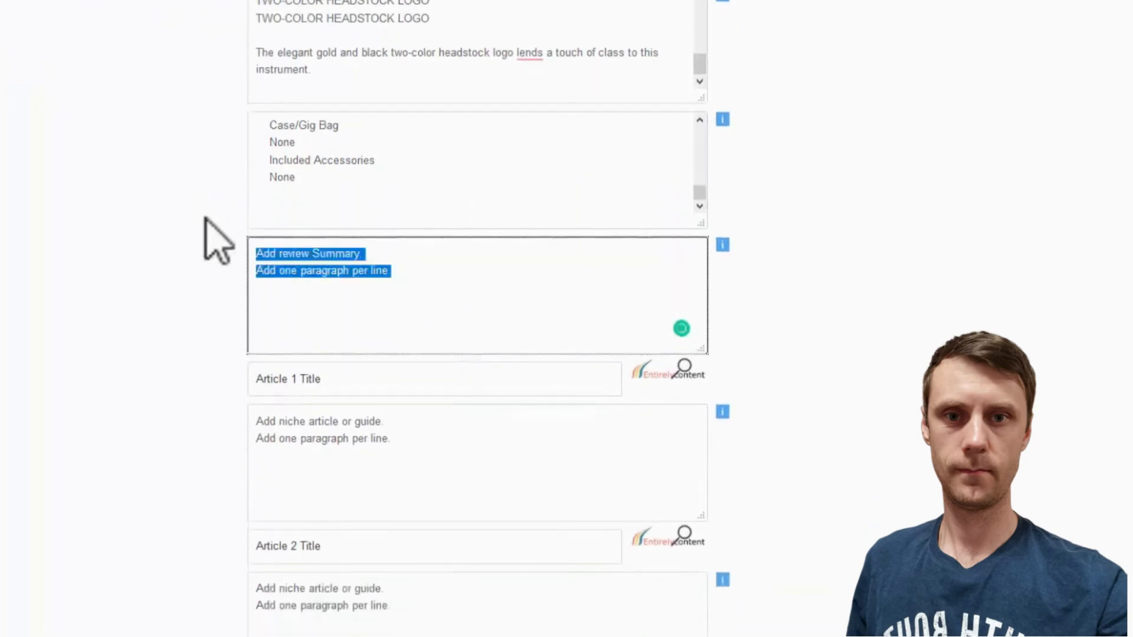
{"action": "type", "text": "PROS"}
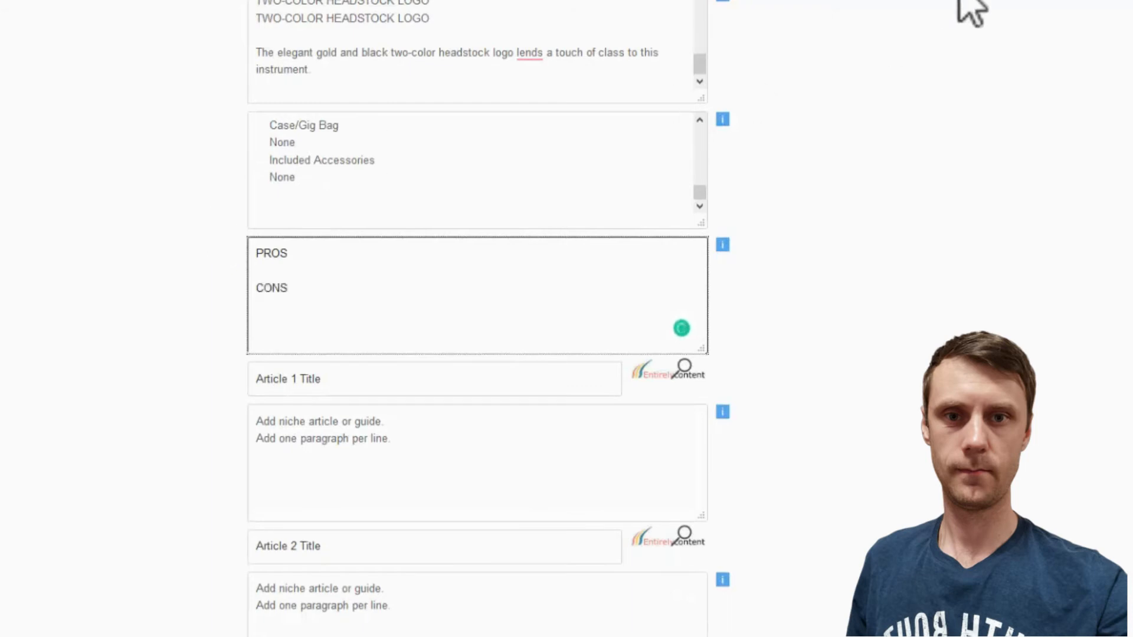
Fill PROS with "Great looking guitar", "Plays like a demon", "Sounds amazing", "Perfect at this price", and CONS with beginner/intermediate level and initial setup needed
{"action": "scroll", "coordinate": [543, 65], "scroll_direction": "up", "scroll_amount": 5}
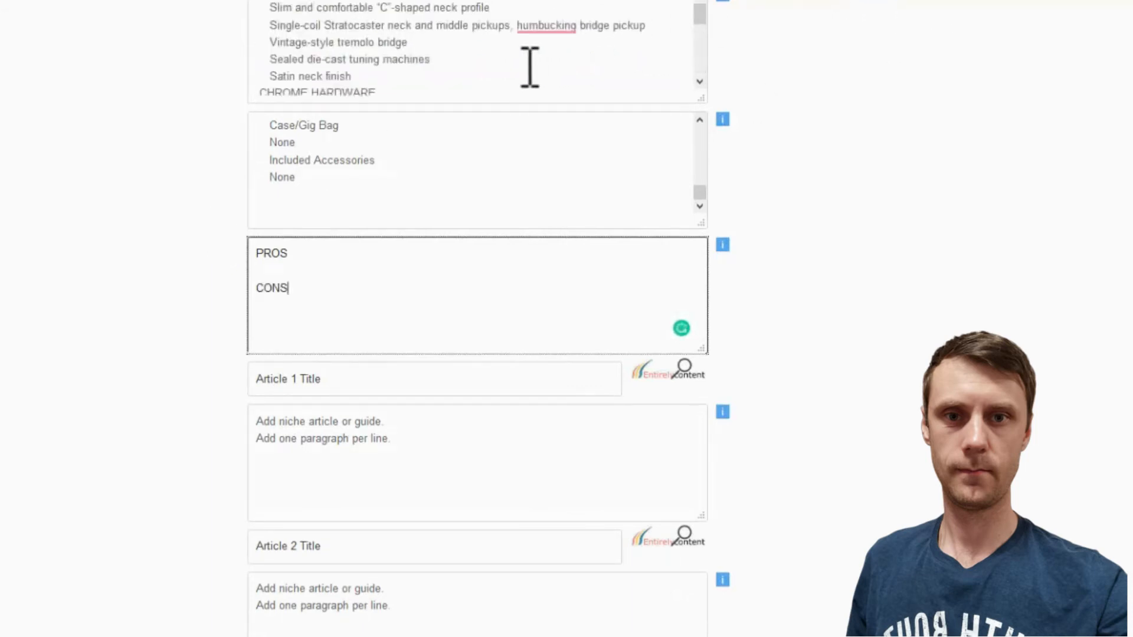
{"action": "left_click", "coordinate": [324, 267]}
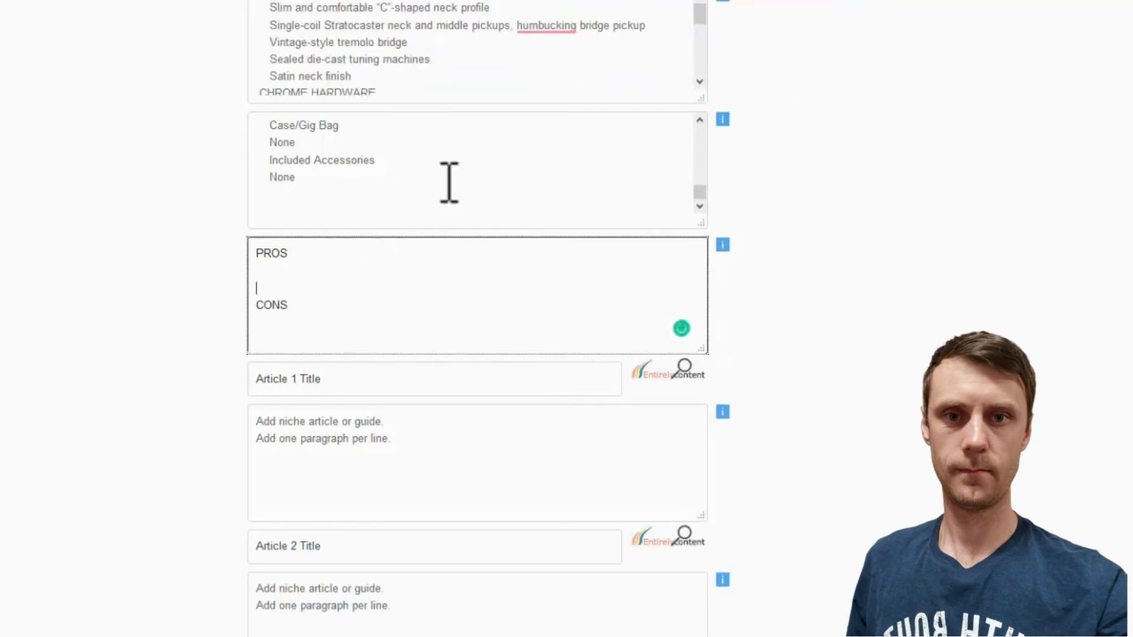
{"action": "type", "text": "Great looking guitar Plays like a demon Sounds amazing Perfect at this price"}
{"action": "left_click_drag", "start_coordinate": [699, 281], "coordinate": [712, 312]}
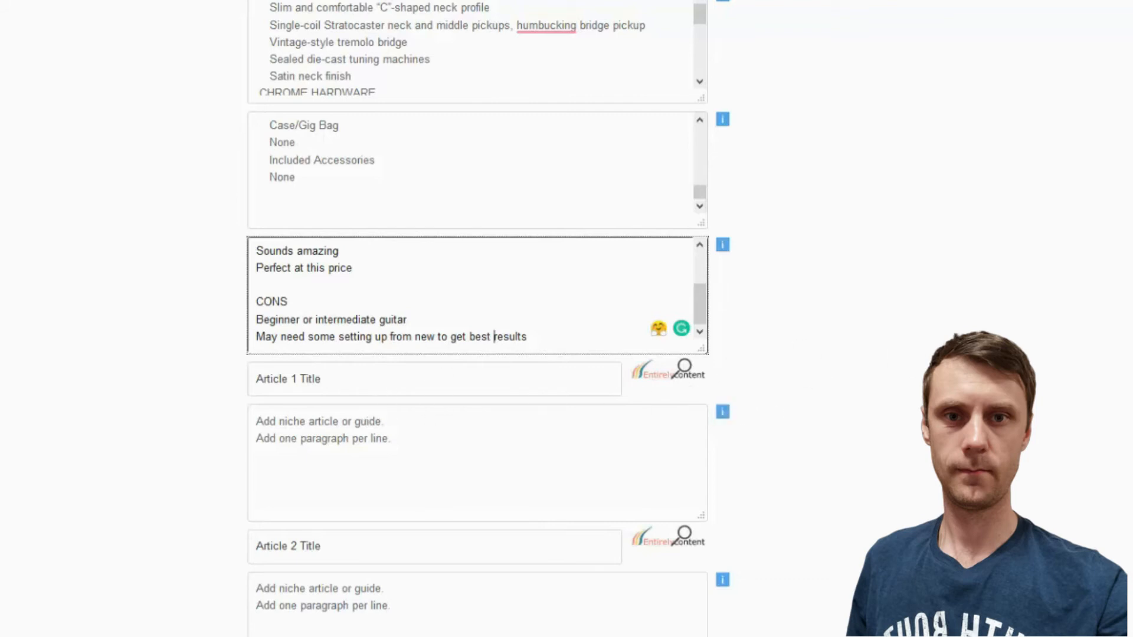
Open the EntirelyContent article search linked beside the Article 1 Title field and search for "electric guitar"
{"action": "scroll", "coordinate": [1046, 357], "scroll_direction": "down", "scroll_amount": 2}
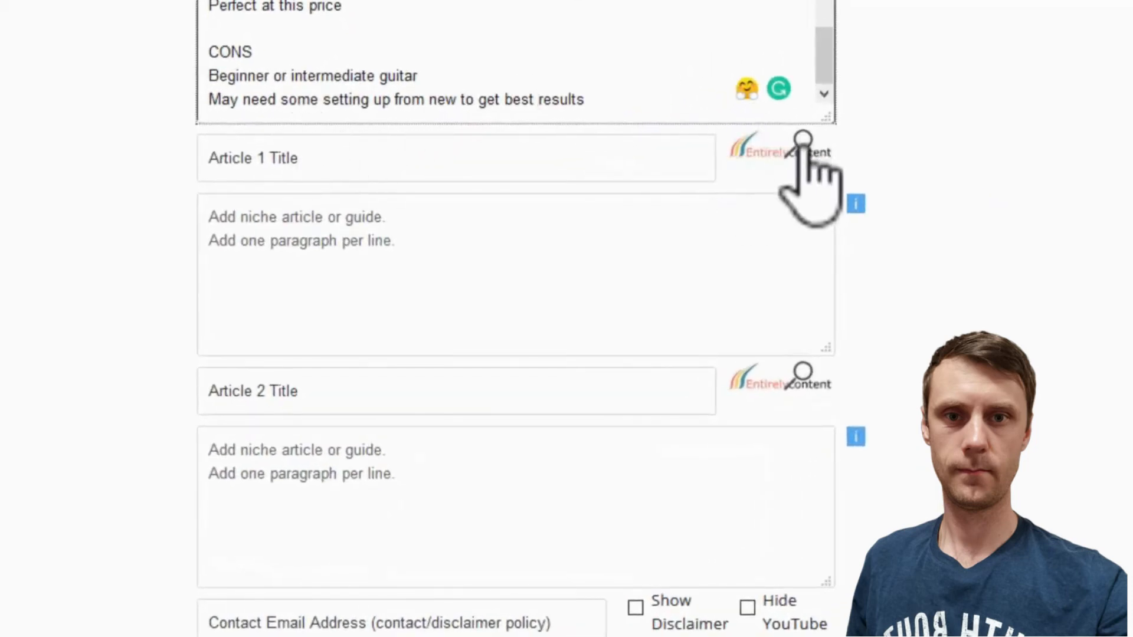
{"action": "left_click", "coordinate": [802, 150]}
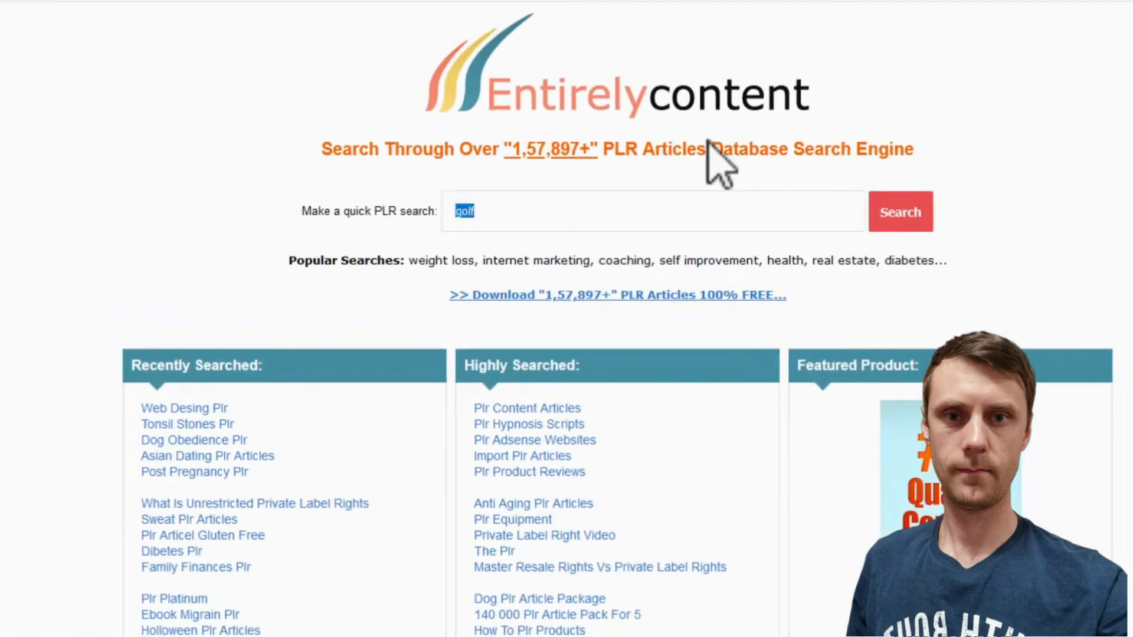
{"action": "type", "text": "ele"}
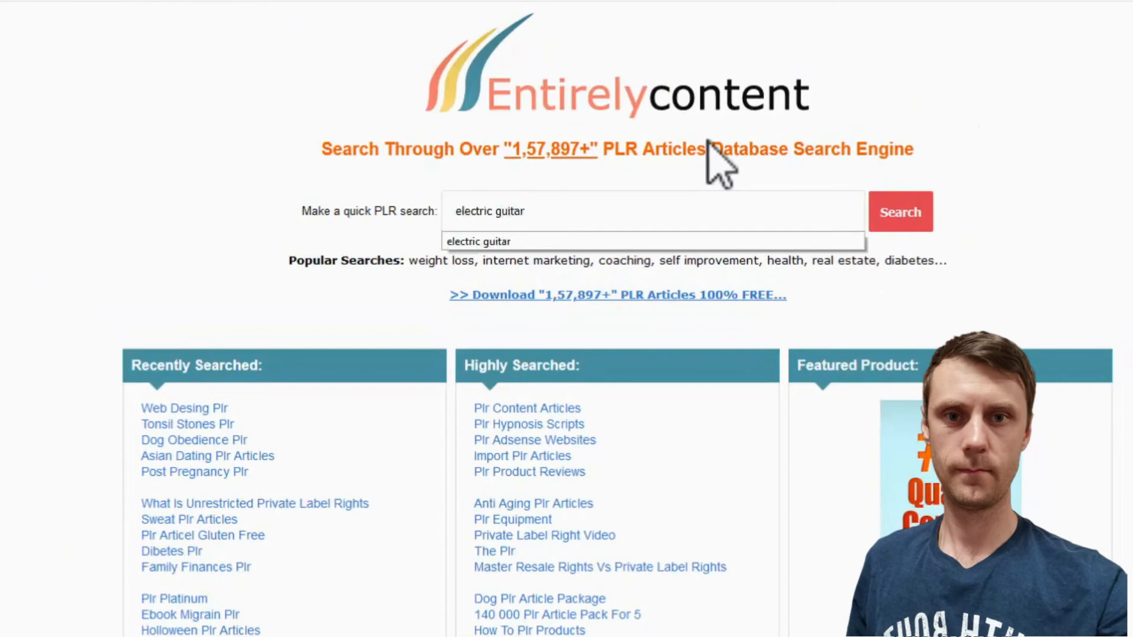
{"action": "type", "text": "ctric guitar"}
{"action": "key", "text": "Return"}
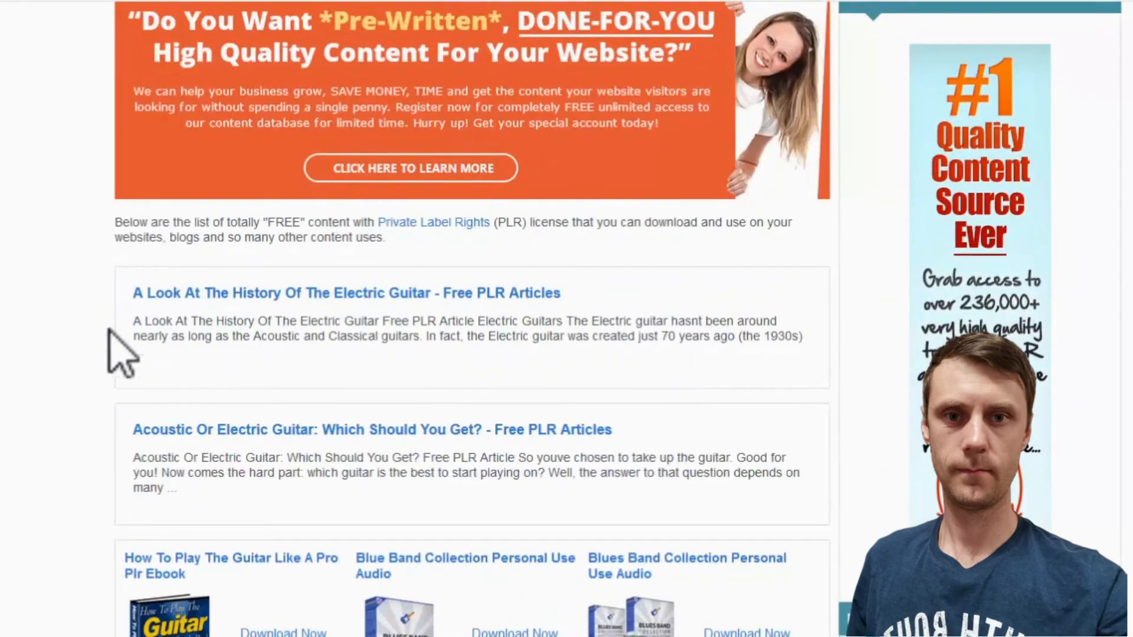
Open the free PLR article "A Look At The History Of The Electric Guitar" and copy its title into the Article 1 Title field
{"action": "left_click", "coordinate": [347, 294]}
{"action": "scroll", "coordinate": [649, 407], "scroll_direction": "down", "scroll_amount": 10}
{"action": "scroll", "coordinate": [655, 408], "scroll_direction": "up", "scroll_amount": 6}
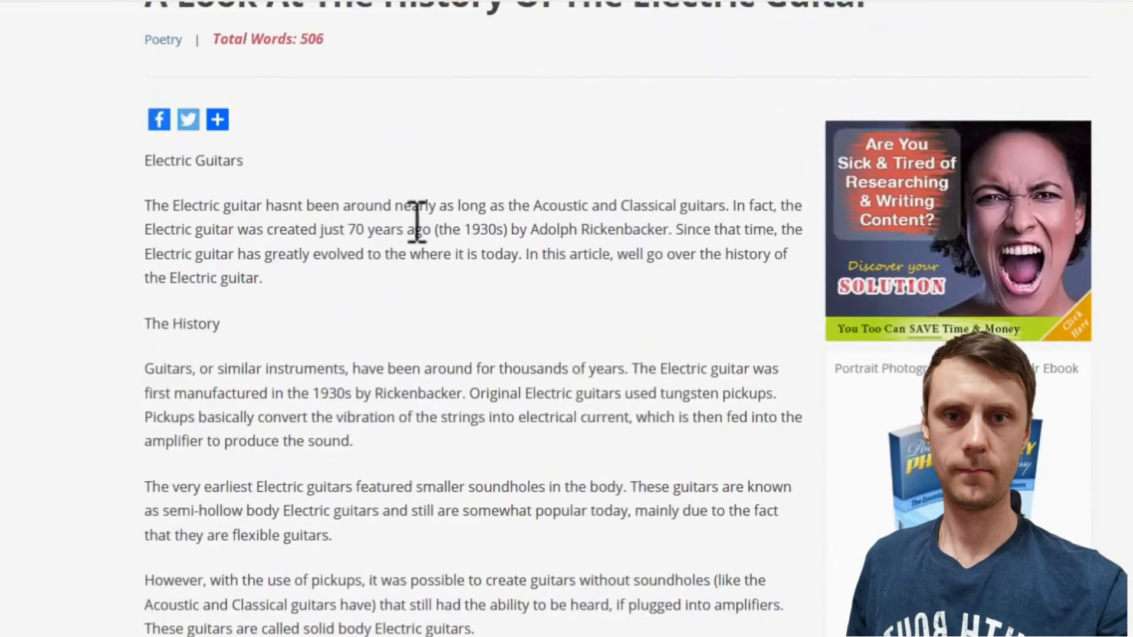
{"action": "scroll", "coordinate": [417, 223], "scroll_direction": "up", "scroll_amount": 3}
{"action": "left_click_drag", "start_coordinate": [142, 175], "coordinate": [903, 202]}
{"action": "right_click", "coordinate": [845, 177]}
{"action": "left_click", "coordinate": [885, 208]}
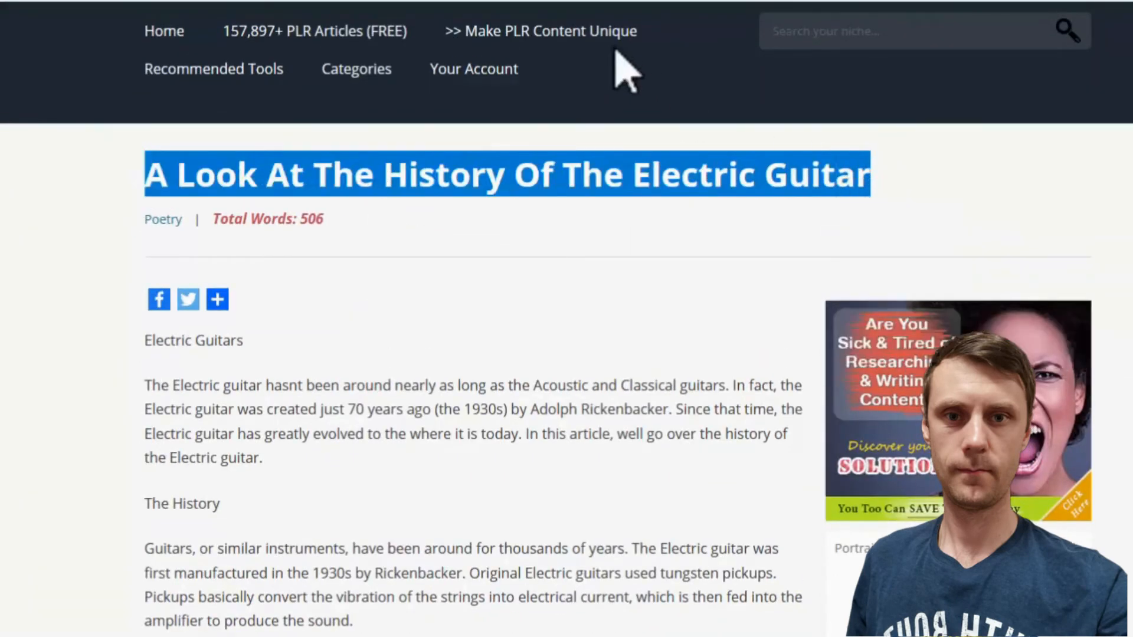
{"action": "left_click", "coordinate": [432, 7]}
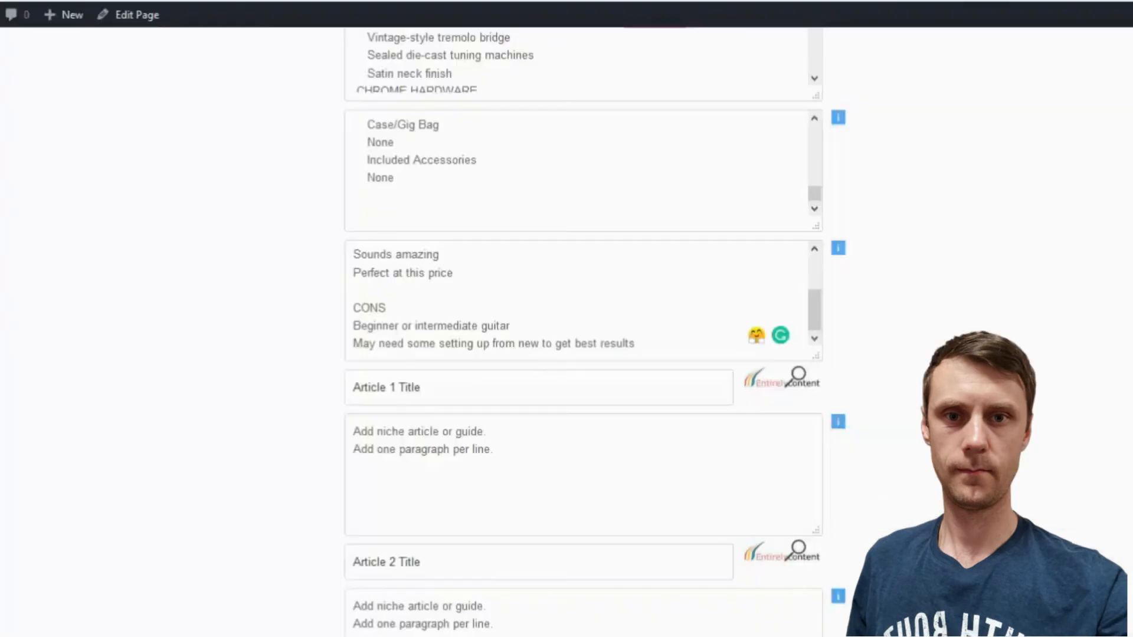
{"action": "right_click", "coordinate": [405, 390]}
{"action": "left_click", "coordinate": [455, 468]}
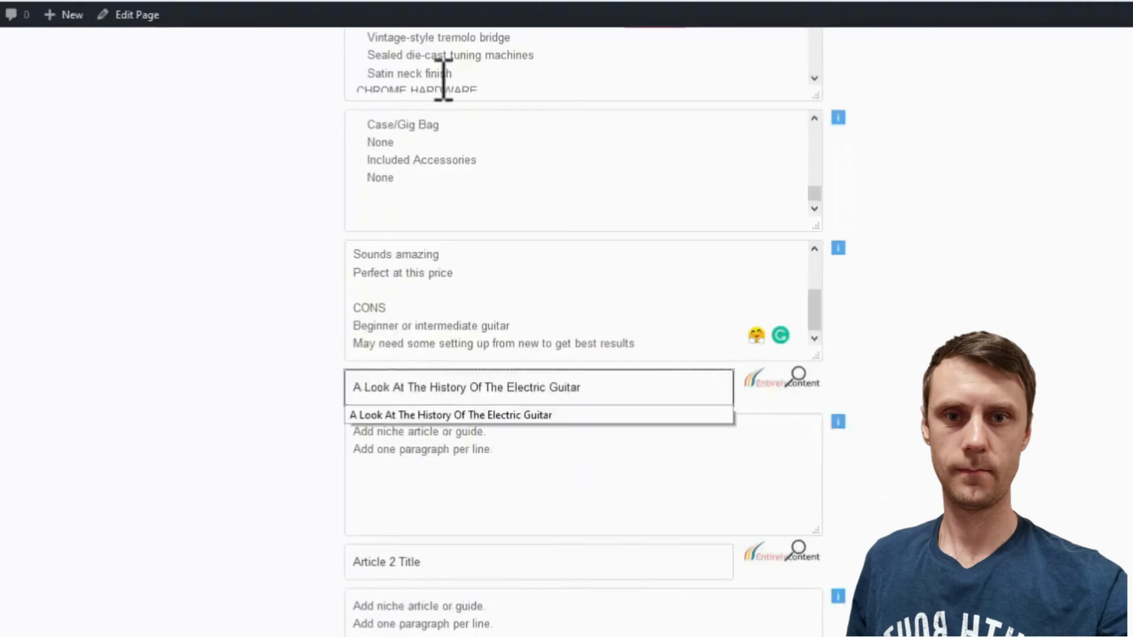
Replace the Article 1 placeholder text with the body of the history article, from its first full paragraph to the end
{"action": "key", "text": "ctrl+shift+Tab"}
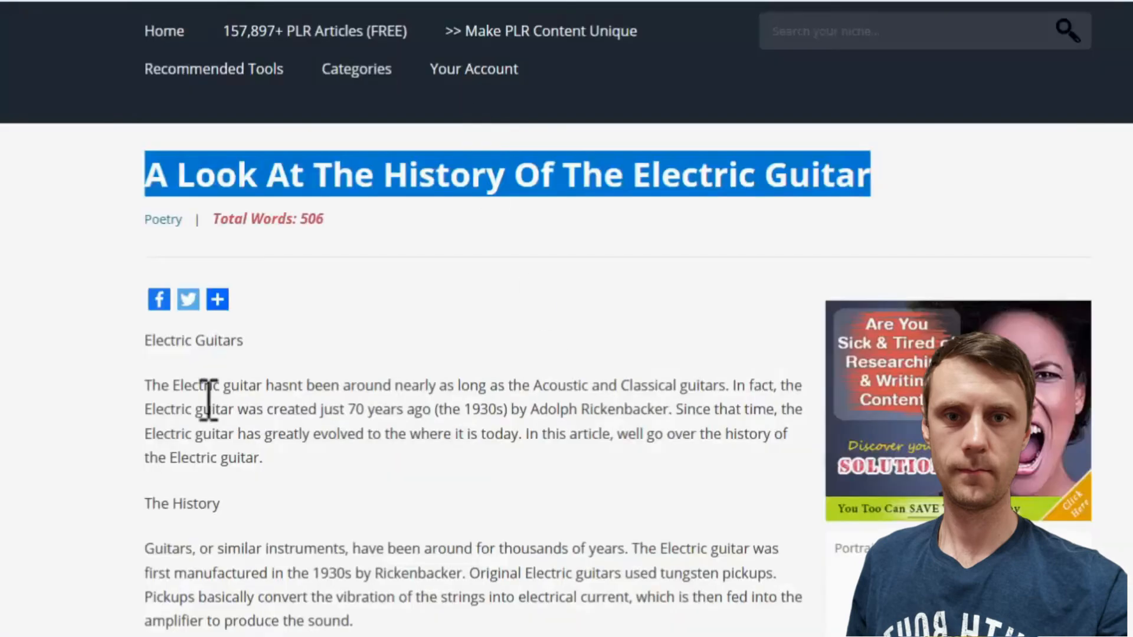
{"action": "left_click_drag", "start_coordinate": [150, 382], "coordinate": [445, 562]}
{"action": "scroll", "coordinate": [182, 506], "scroll_direction": "down", "scroll_amount": 10}
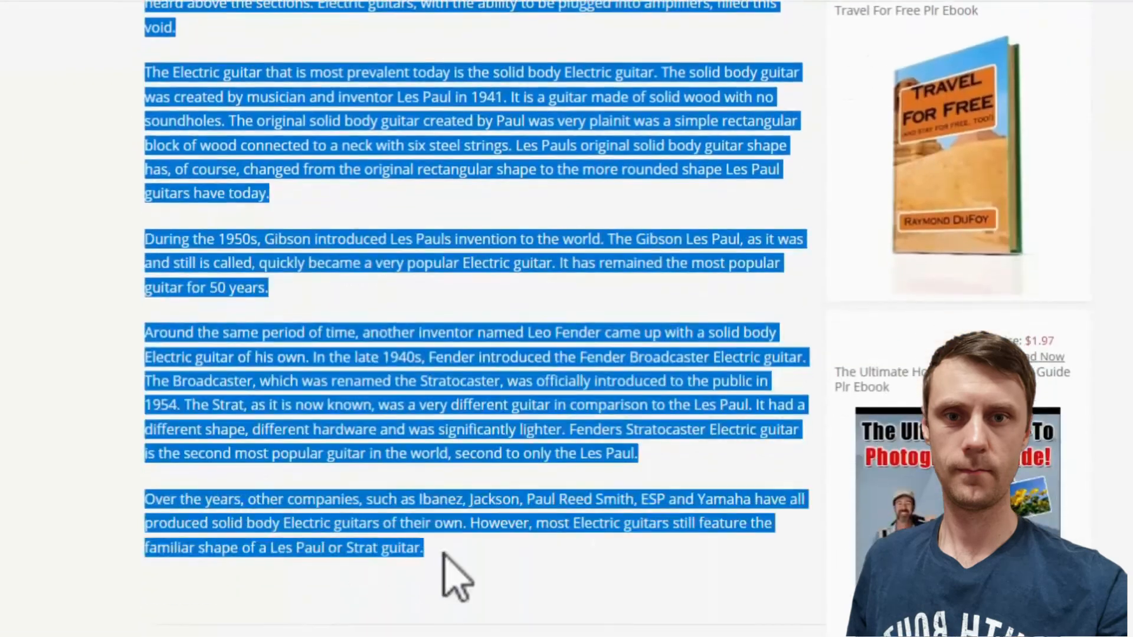
{"action": "right_click", "coordinate": [458, 522]}
{"action": "left_click", "coordinate": [499, 535]}
{"action": "key", "text": "ctrl+Tab"}
{"action": "left_click_drag", "start_coordinate": [489, 449], "coordinate": [356, 407]}
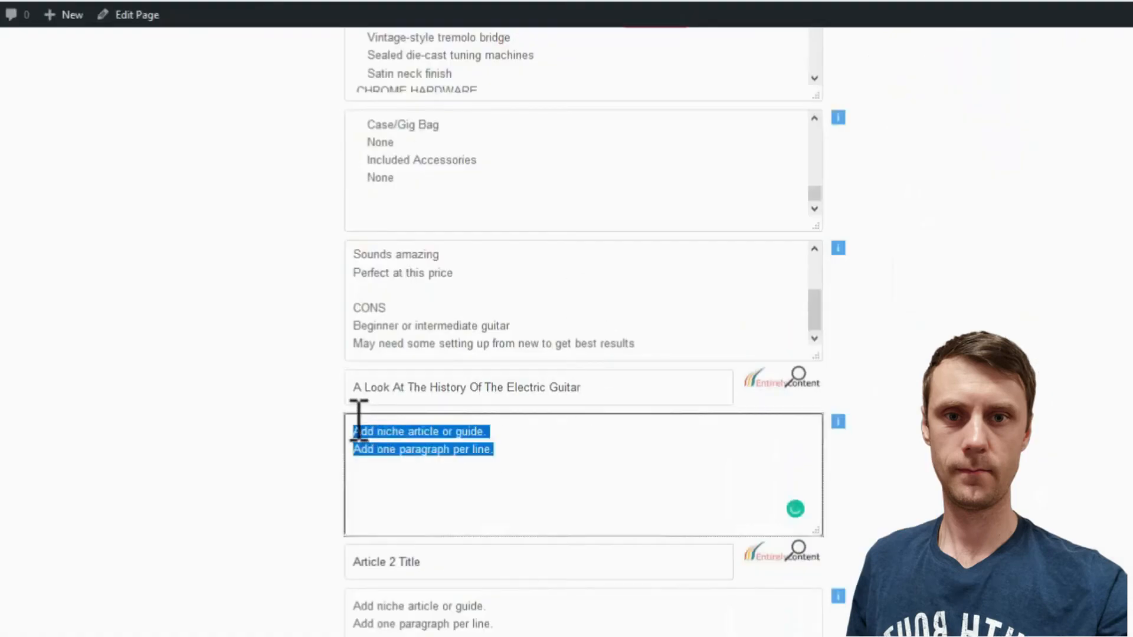
{"action": "right_click", "coordinate": [404, 441]}
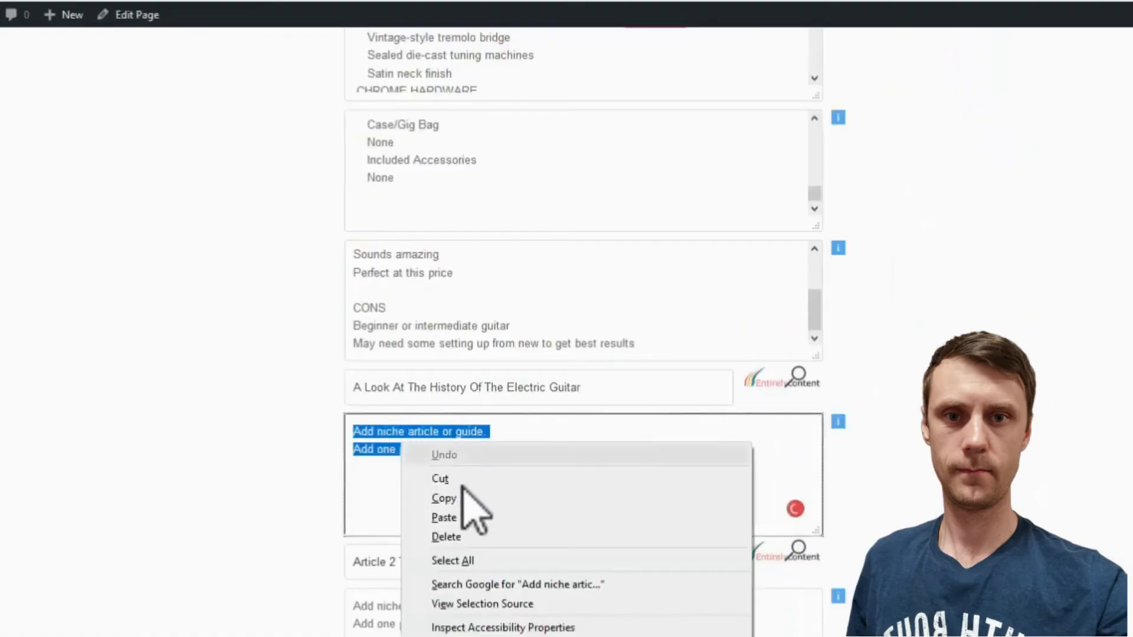
{"action": "left_click", "coordinate": [453, 518]}
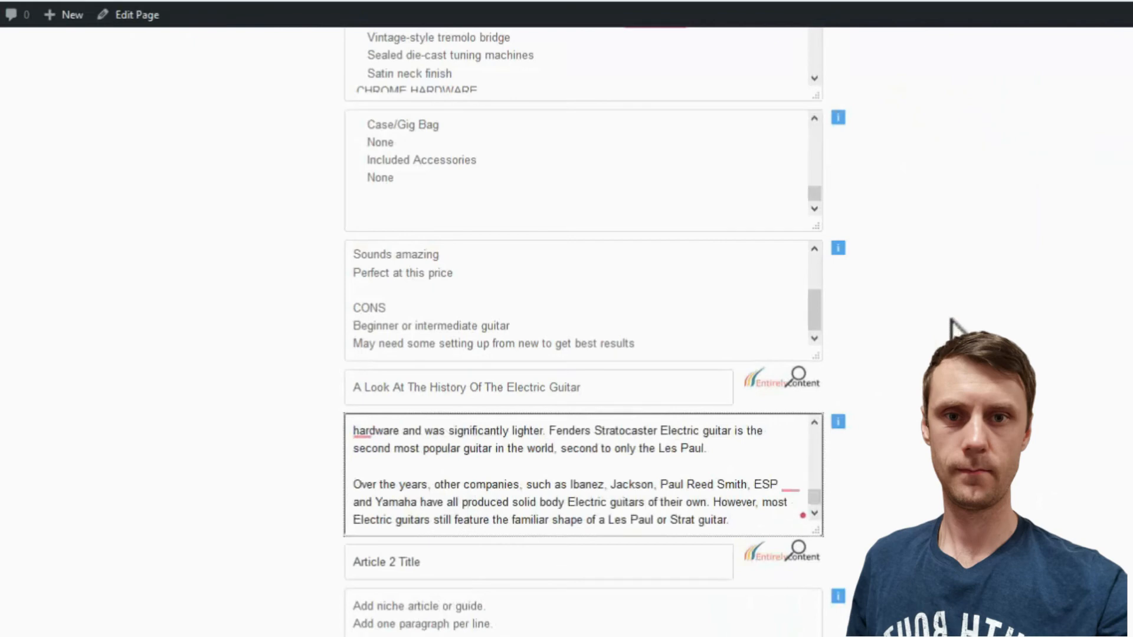
Open the article "Electric Guitar For Beginners" from the search results and copy its title into the Article 2 Title field
{"action": "left_click_drag", "start_coordinate": [601, 466], "coordinate": [594, 485]}
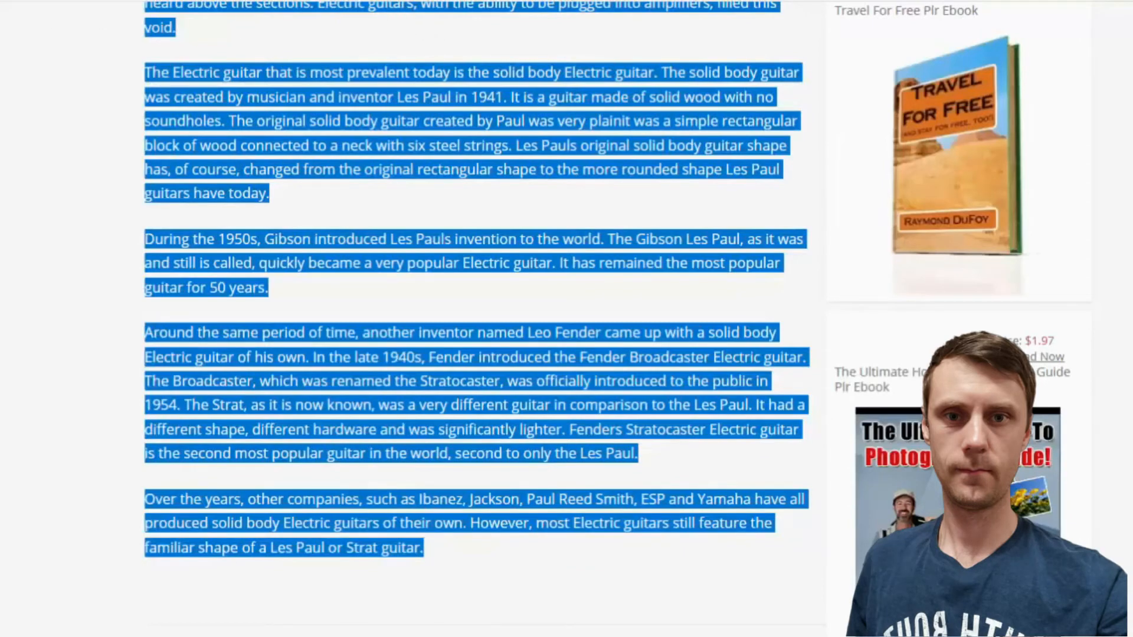
{"action": "scroll", "coordinate": [324, 253], "scroll_direction": "down", "scroll_amount": 20}
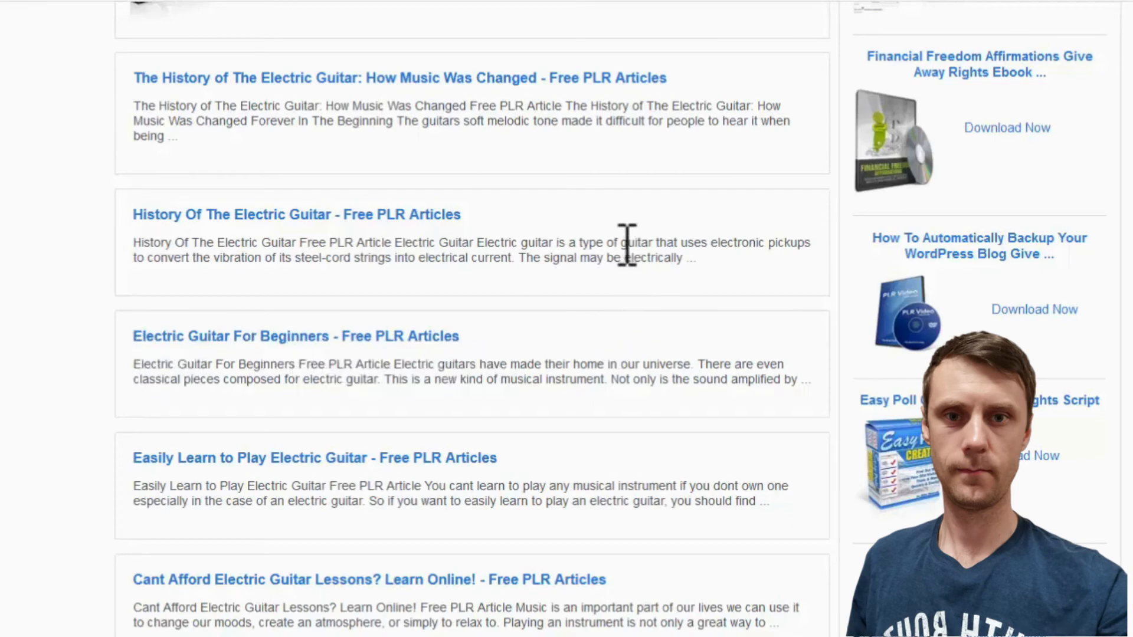
{"action": "left_click", "coordinate": [569, 341]}
{"action": "left_click_drag", "start_coordinate": [143, 266], "coordinate": [612, 278]}
{"action": "right_click", "coordinate": [612, 278]}
{"action": "left_click", "coordinate": [634, 282]}
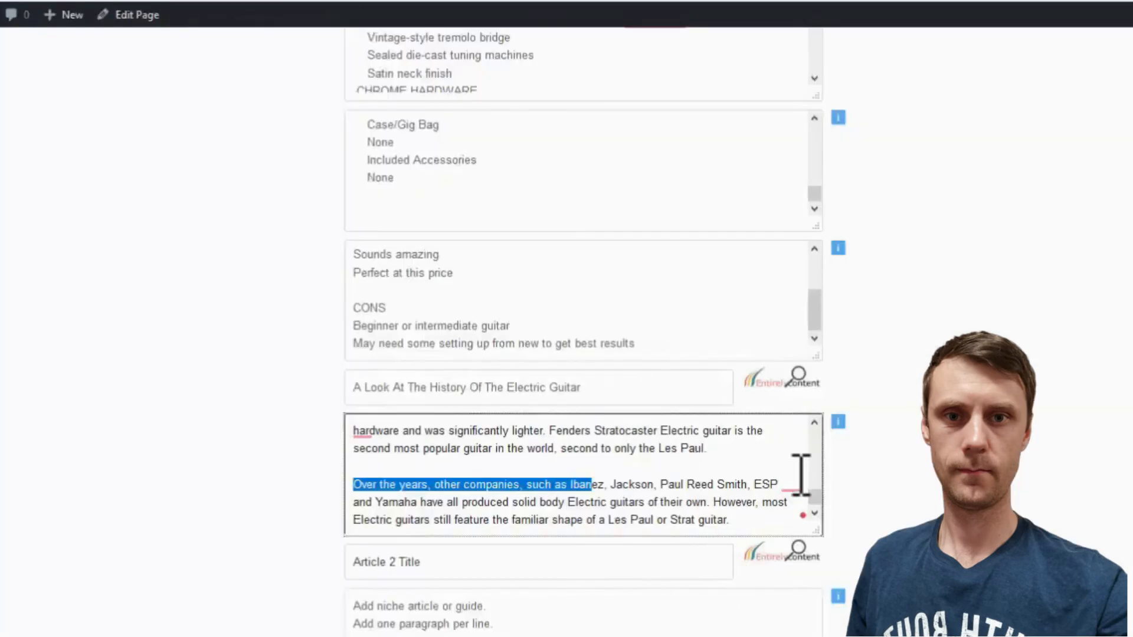
{"action": "scroll", "coordinate": [823, 490], "scroll_direction": "up", "scroll_amount": 3}
{"action": "scroll", "coordinate": [785, 519], "scroll_direction": "down", "scroll_amount": 1}
{"action": "left_click", "coordinate": [477, 560]}
{"action": "right_click", "coordinate": [366, 565]}
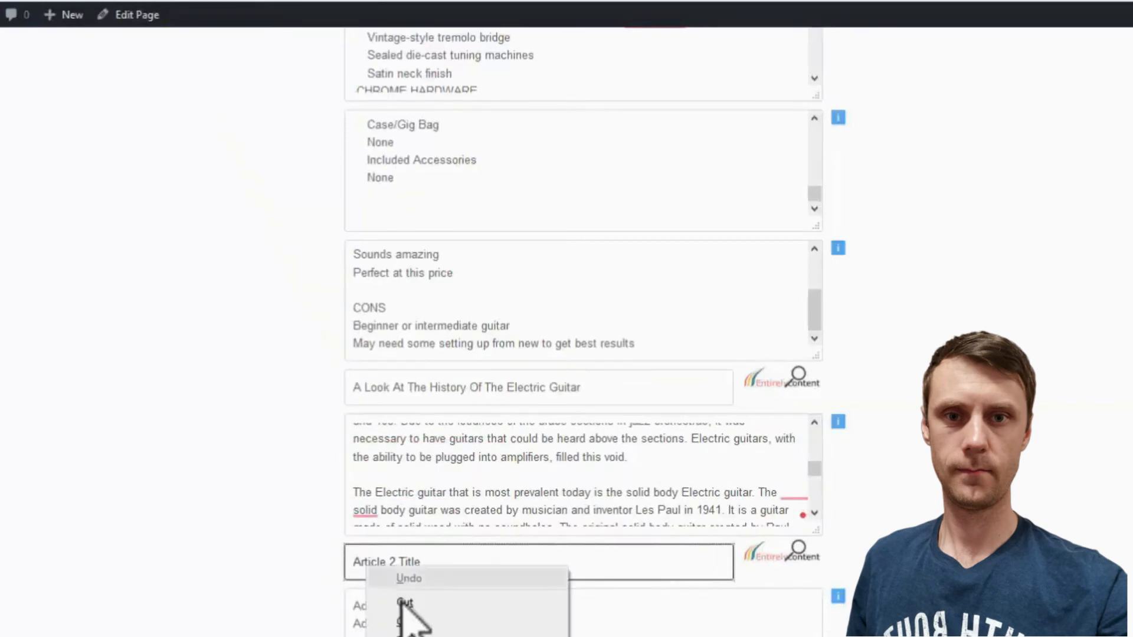
{"action": "left_click", "coordinate": [408, 634]}
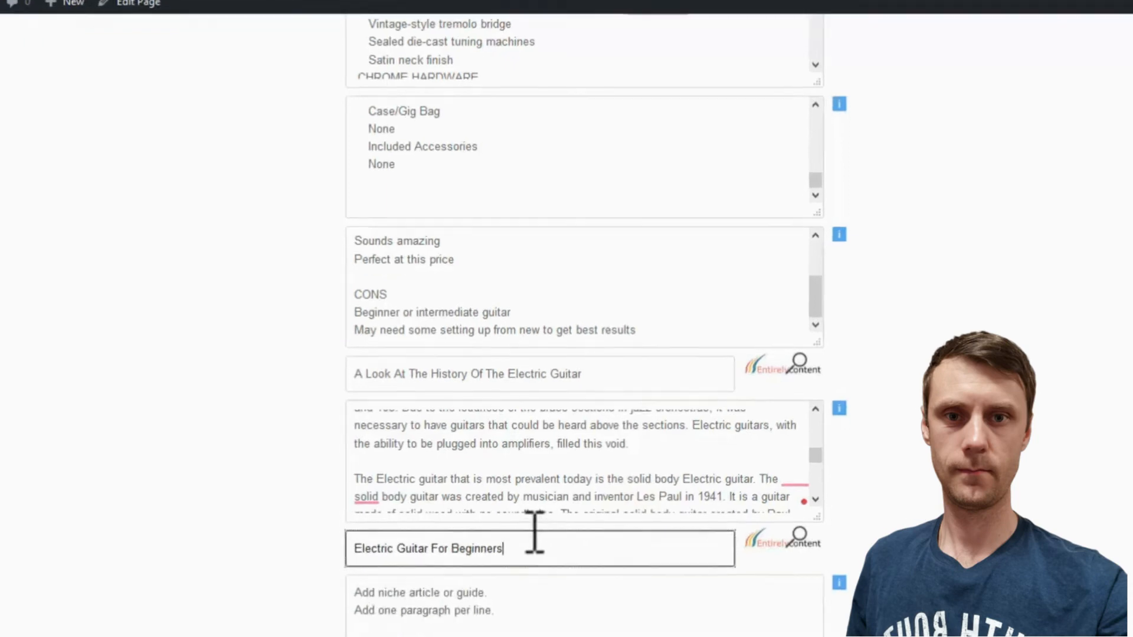
Replace the Article 2 placeholder text with the full body of the "Electric Guitar For Beginners" article
{"action": "left_click_drag", "start_coordinate": [429, 561], "coordinate": [421, 562]}
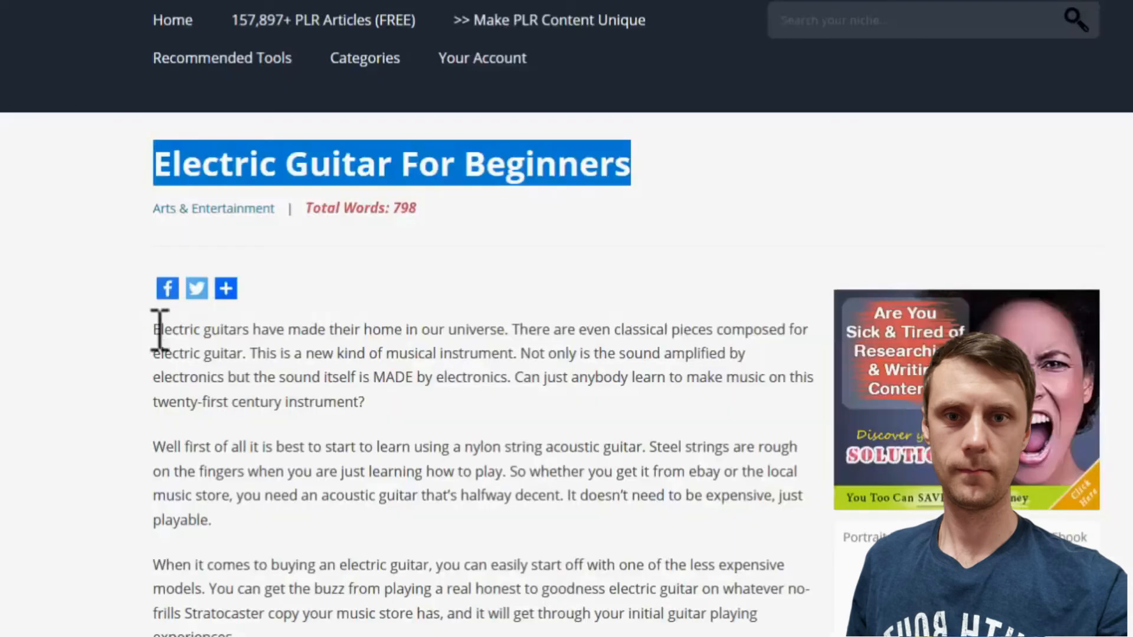
{"action": "left_click_drag", "start_coordinate": [157, 329], "coordinate": [710, 247]}
{"action": "scroll", "coordinate": [296, 488], "scroll_direction": "down", "scroll_amount": 10}
{"action": "scroll", "coordinate": [299, 486], "scroll_direction": "down", "scroll_amount": 12}
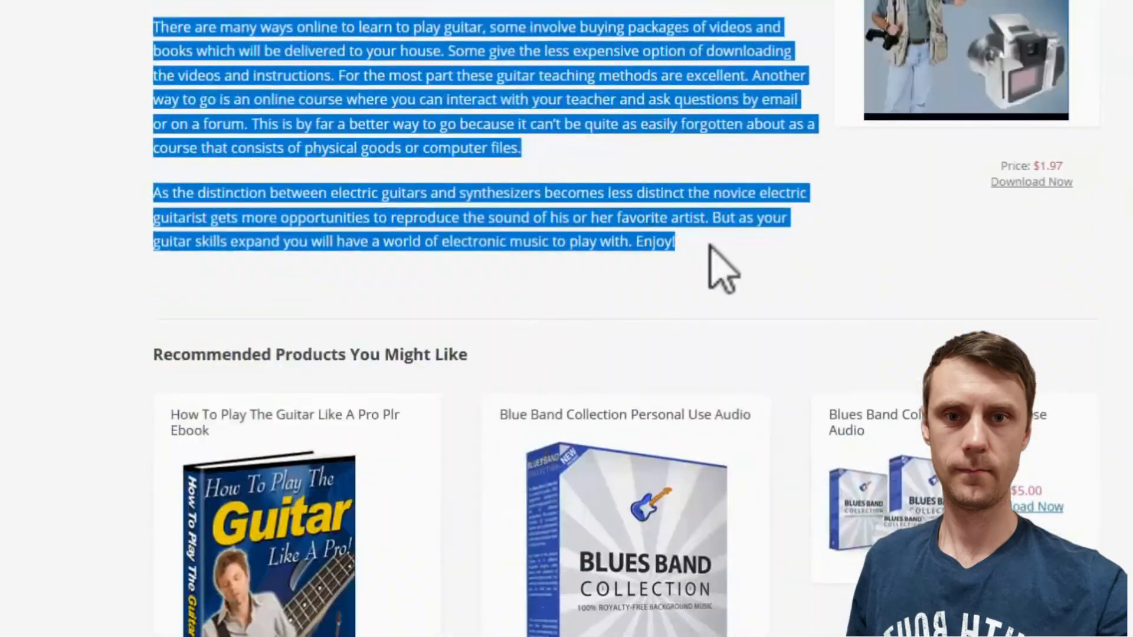
{"action": "right_click", "coordinate": [633, 232]}
{"action": "left_click", "coordinate": [672, 244]}
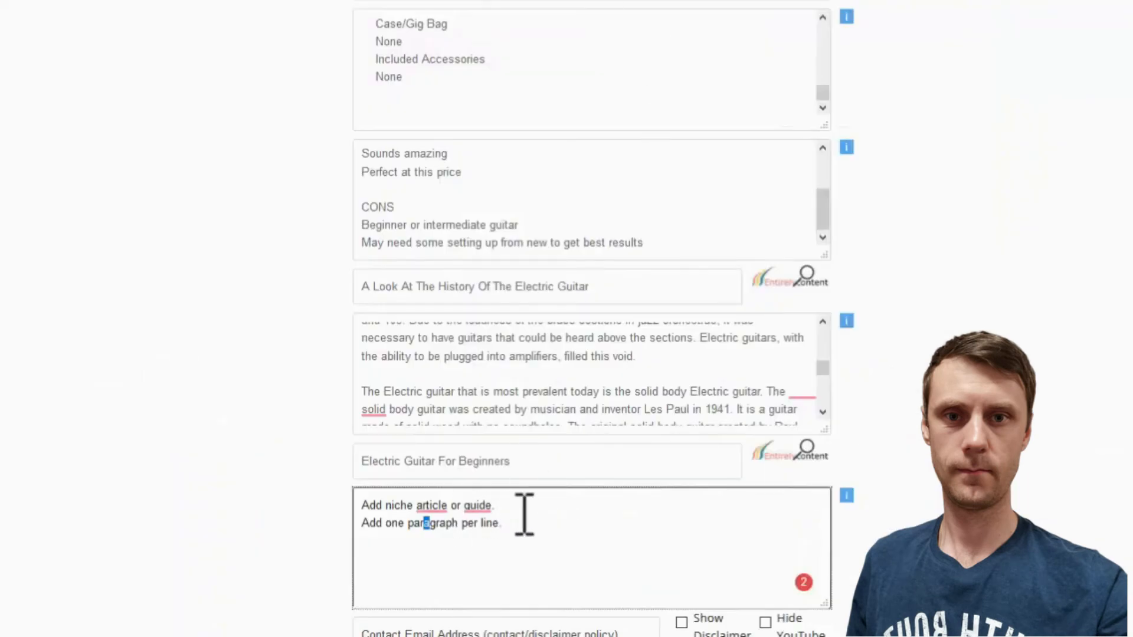
{"action": "left_click_drag", "start_coordinate": [529, 527], "coordinate": [343, 491]}
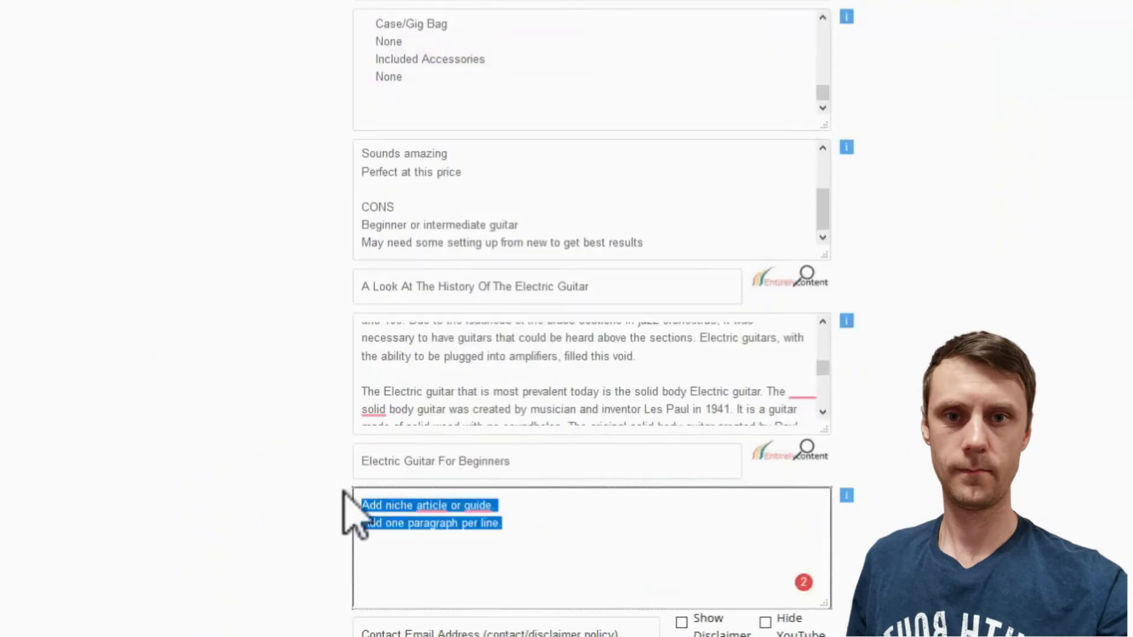
{"action": "right_click", "coordinate": [434, 506]}
{"action": "left_click", "coordinate": [455, 301]}
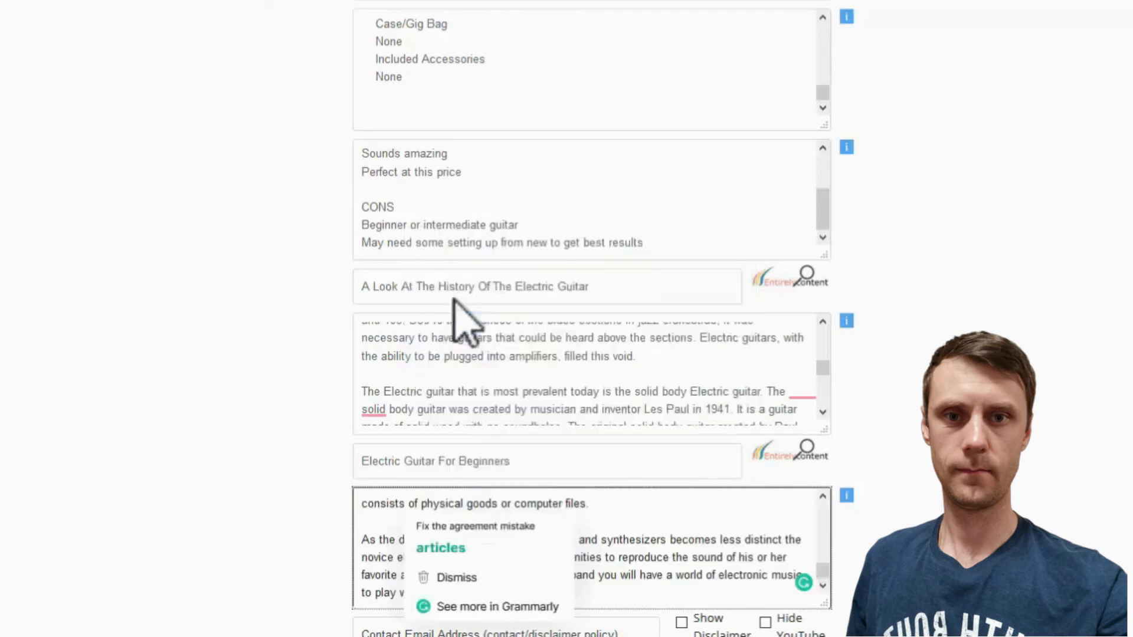
Fill in the contact email address and create the review page
{"action": "left_click", "coordinate": [424, 619]}
{"action": "left_click", "coordinate": [431, 636]}
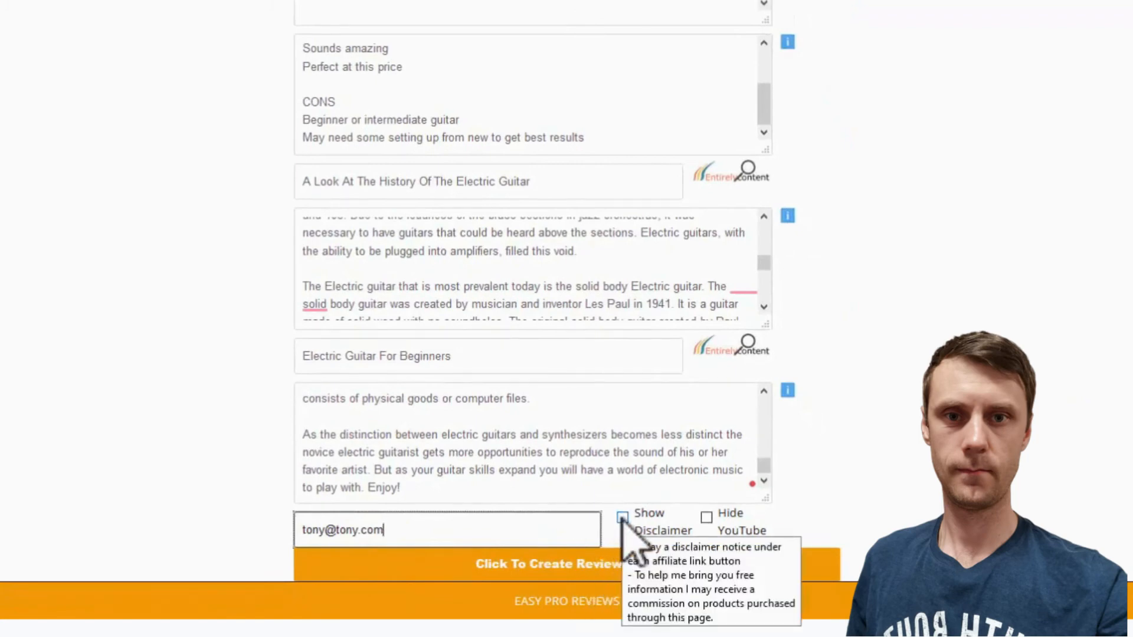
{"action": "left_click", "coordinate": [570, 565]}
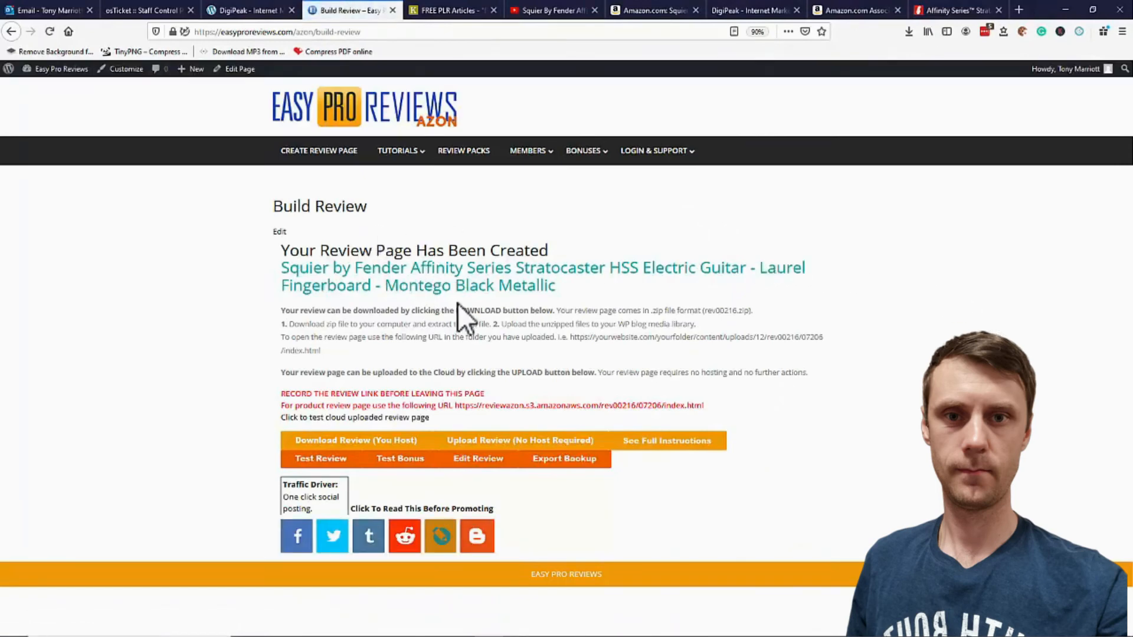
Open the test view of the created review page and play its embedded review video briefly
{"action": "left_click", "coordinate": [323, 460]}
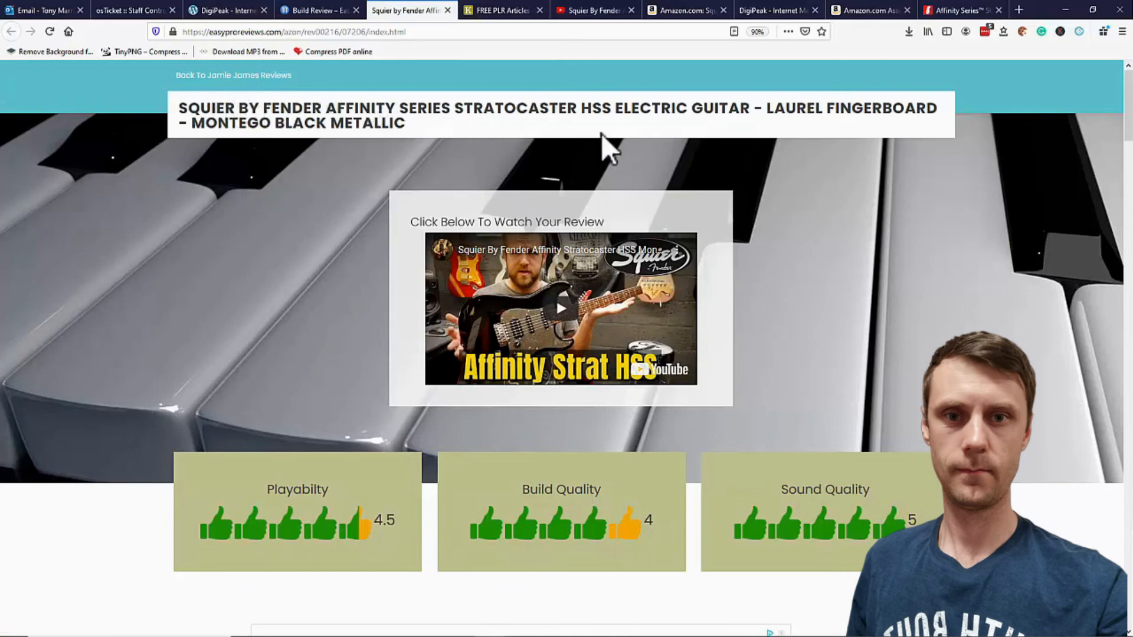
{"action": "scroll", "coordinate": [759, 301], "scroll_direction": "down", "scroll_amount": 1}
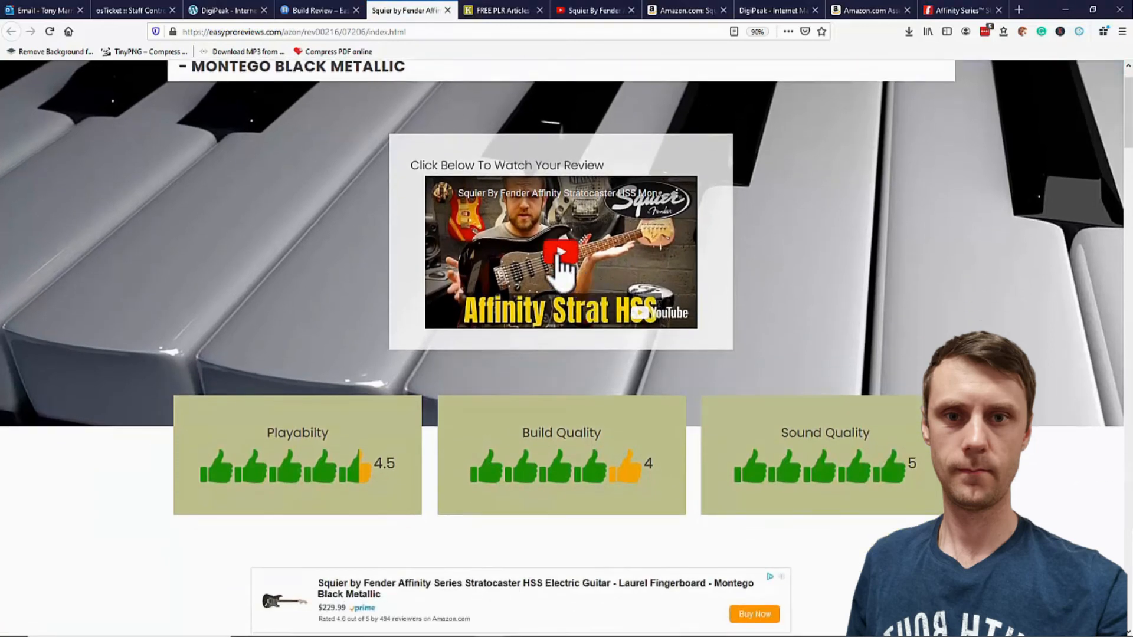
{"action": "left_click", "coordinate": [558, 257]}
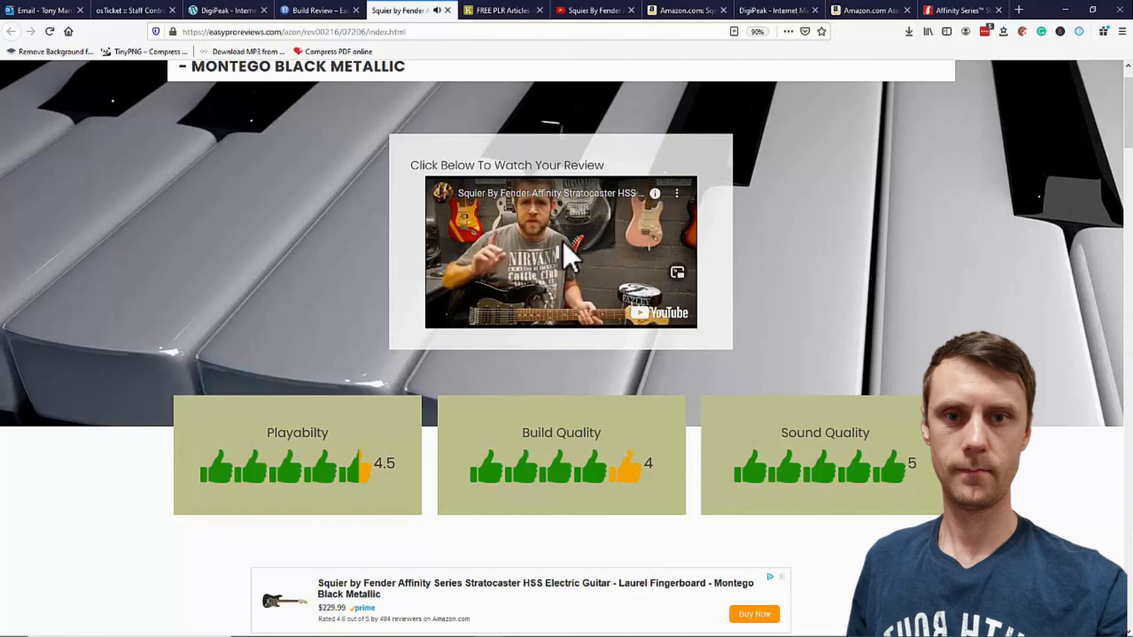
{"action": "scroll", "coordinate": [631, 269], "scroll_direction": "down", "scroll_amount": 3}
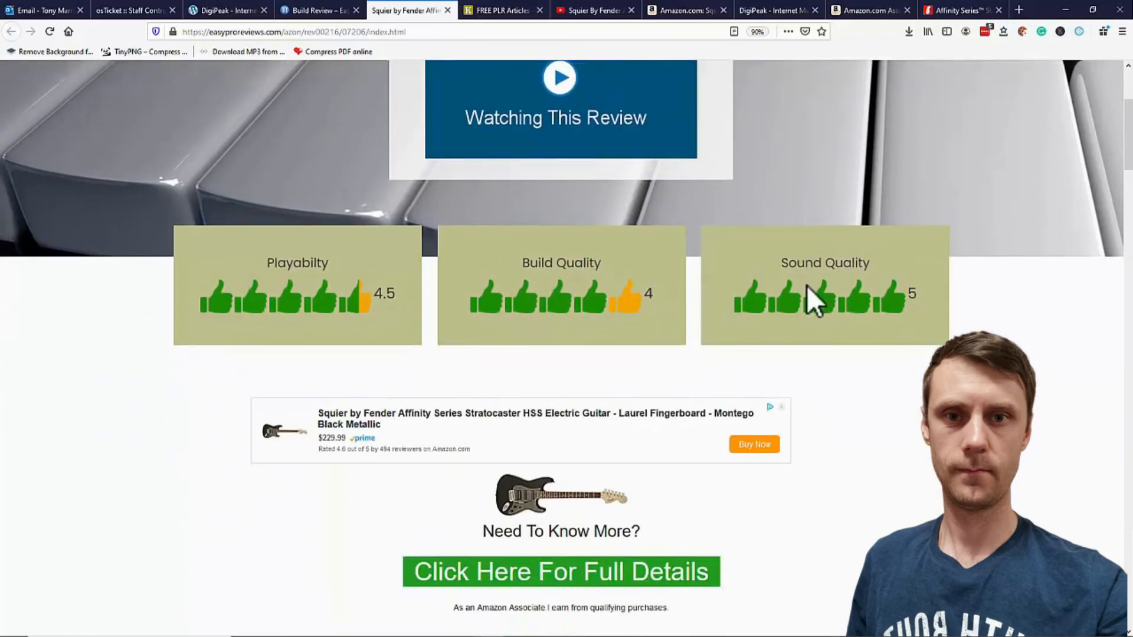
Examine the review page's ratings, Amazon product banner, full details link and numbered feature list
{"action": "scroll", "coordinate": [874, 307], "scroll_direction": "down", "scroll_amount": 3}
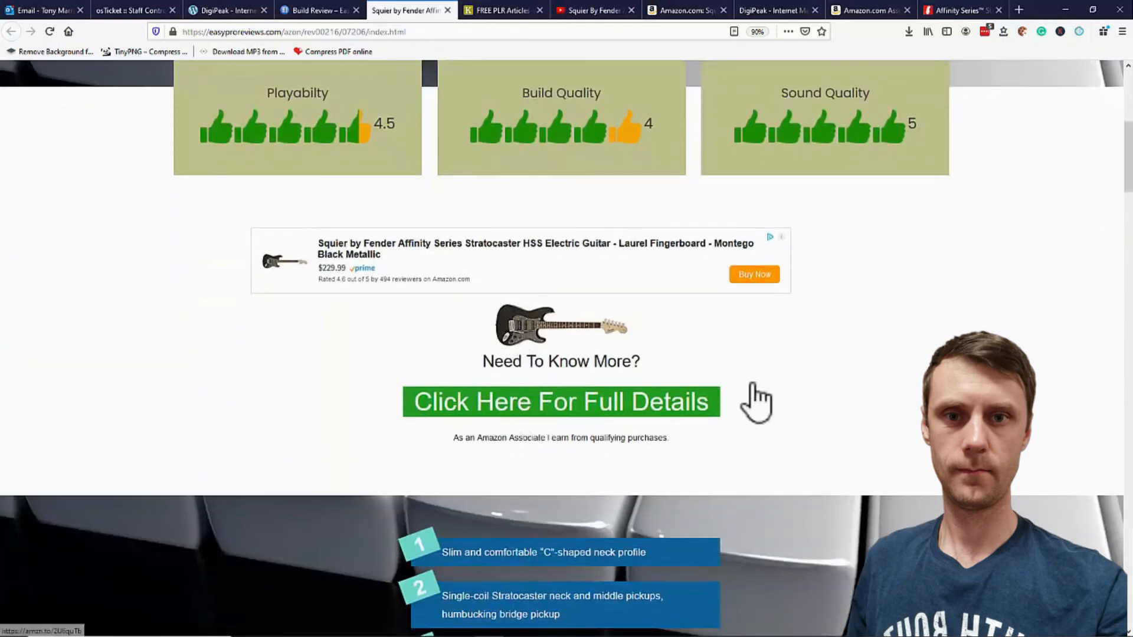
{"action": "scroll", "coordinate": [885, 371], "scroll_direction": "down", "scroll_amount": 2}
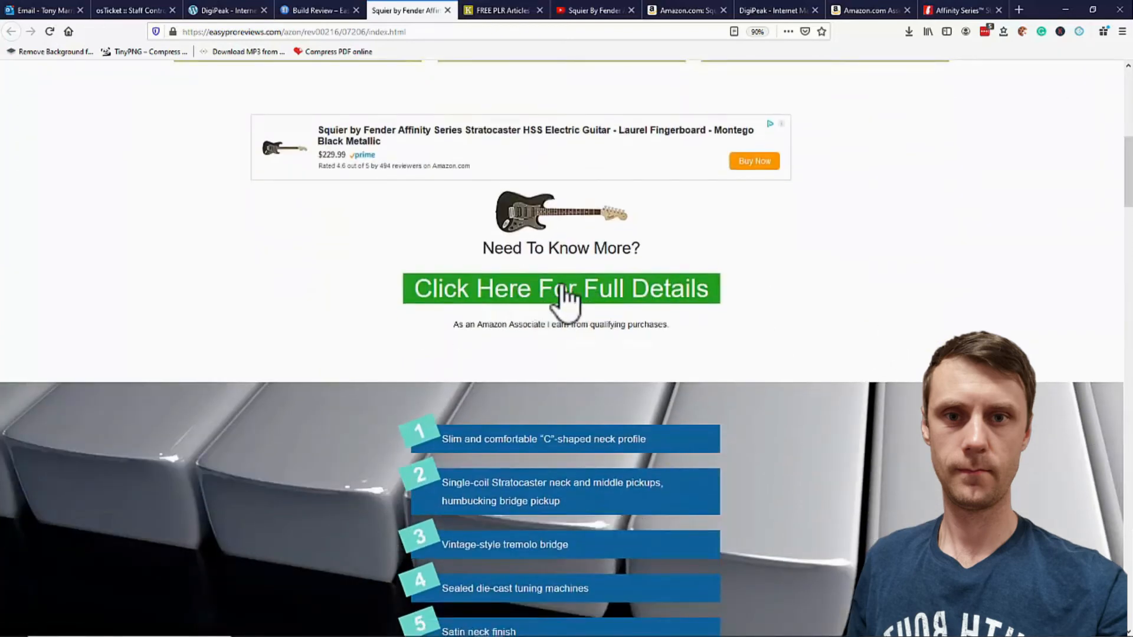
{"action": "scroll", "coordinate": [762, 285], "scroll_direction": "down", "scroll_amount": 6}
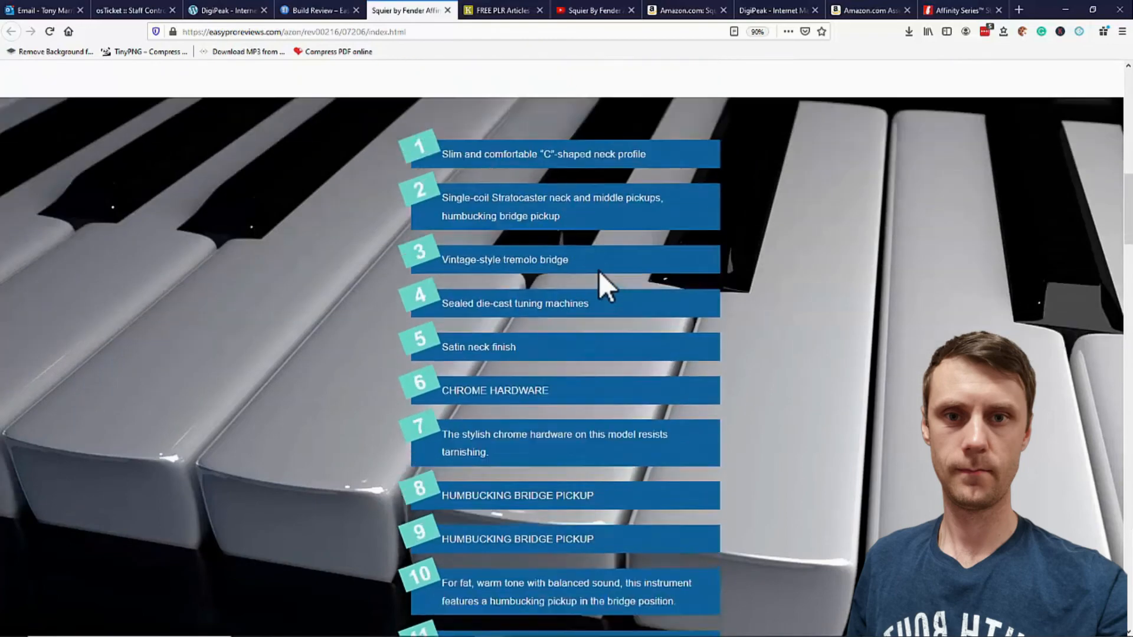
{"action": "scroll", "coordinate": [481, 247], "scroll_direction": "down", "scroll_amount": 3}
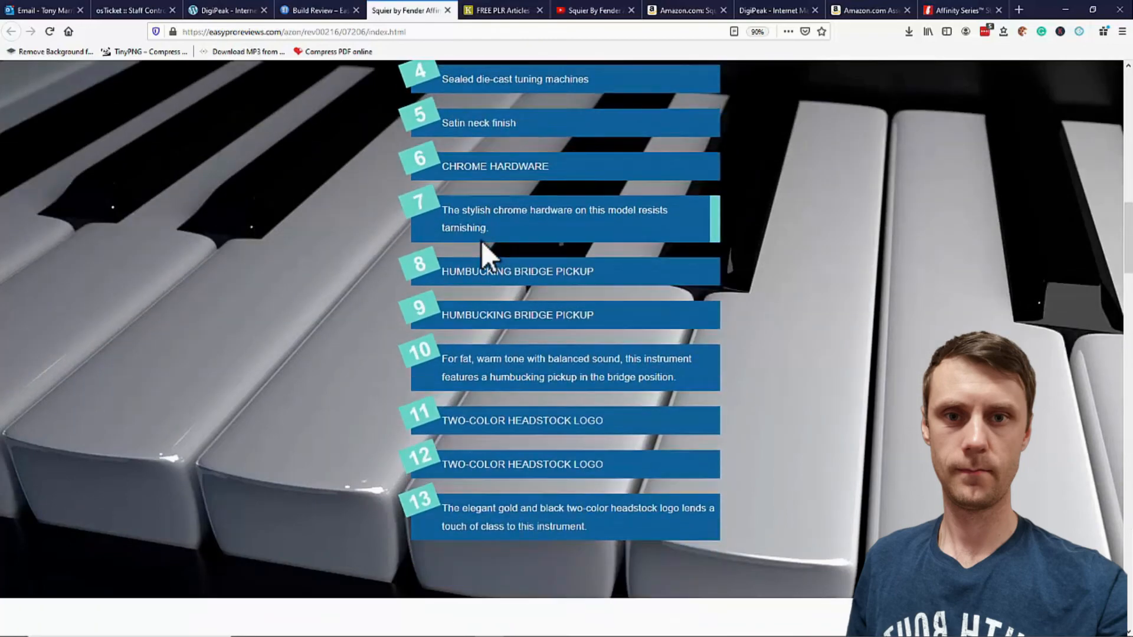
{"action": "scroll", "coordinate": [546, 295], "scroll_direction": "up", "scroll_amount": 3}
{"action": "scroll", "coordinate": [484, 250], "scroll_direction": "down", "scroll_amount": 2}
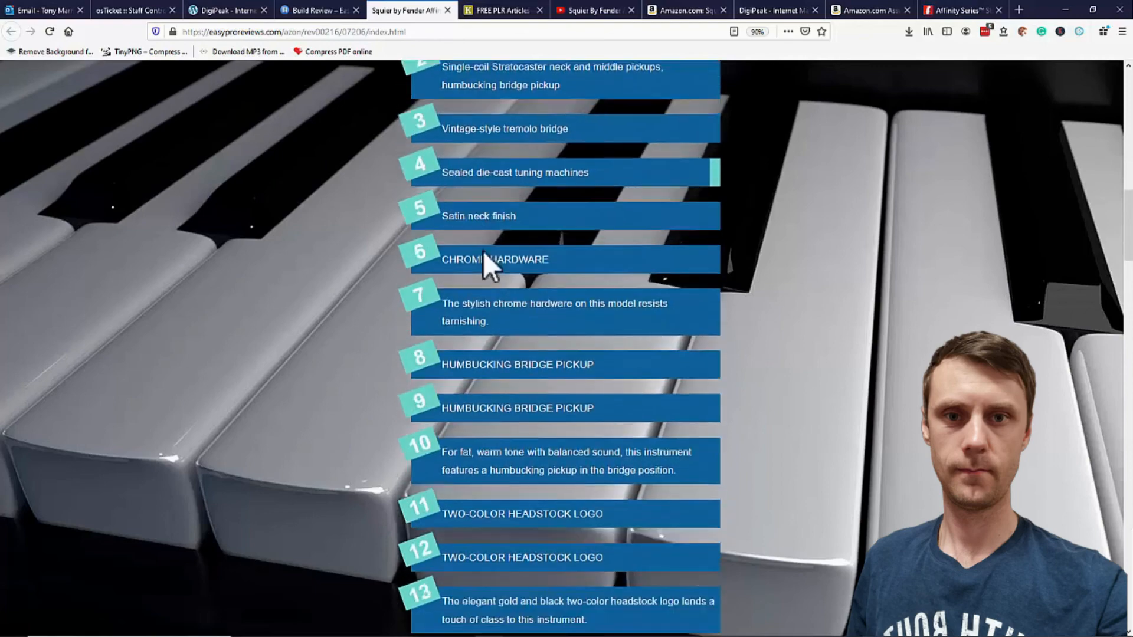
{"action": "scroll", "coordinate": [635, 337], "scroll_direction": "down", "scroll_amount": 5}
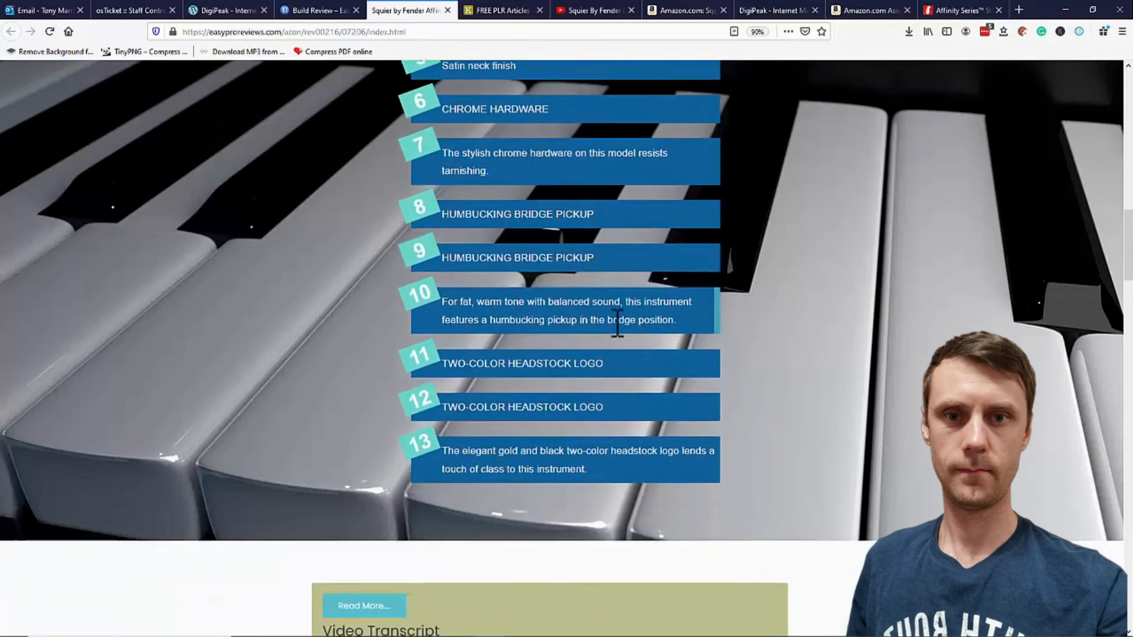
{"action": "scroll", "coordinate": [590, 306], "scroll_direction": "down", "scroll_amount": 2}
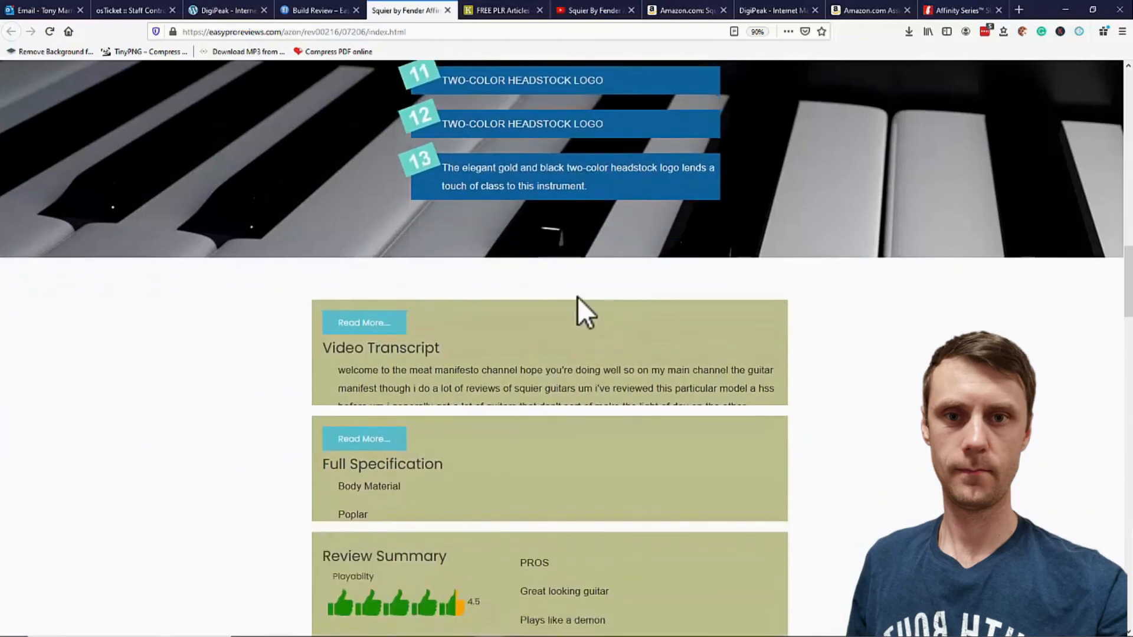
{"action": "scroll", "coordinate": [579, 296], "scroll_direction": "down", "scroll_amount": 1}
{"action": "scroll", "coordinate": [579, 298], "scroll_direction": "up", "scroll_amount": 2}
{"action": "scroll", "coordinate": [580, 298], "scroll_direction": "up", "scroll_amount": 3}
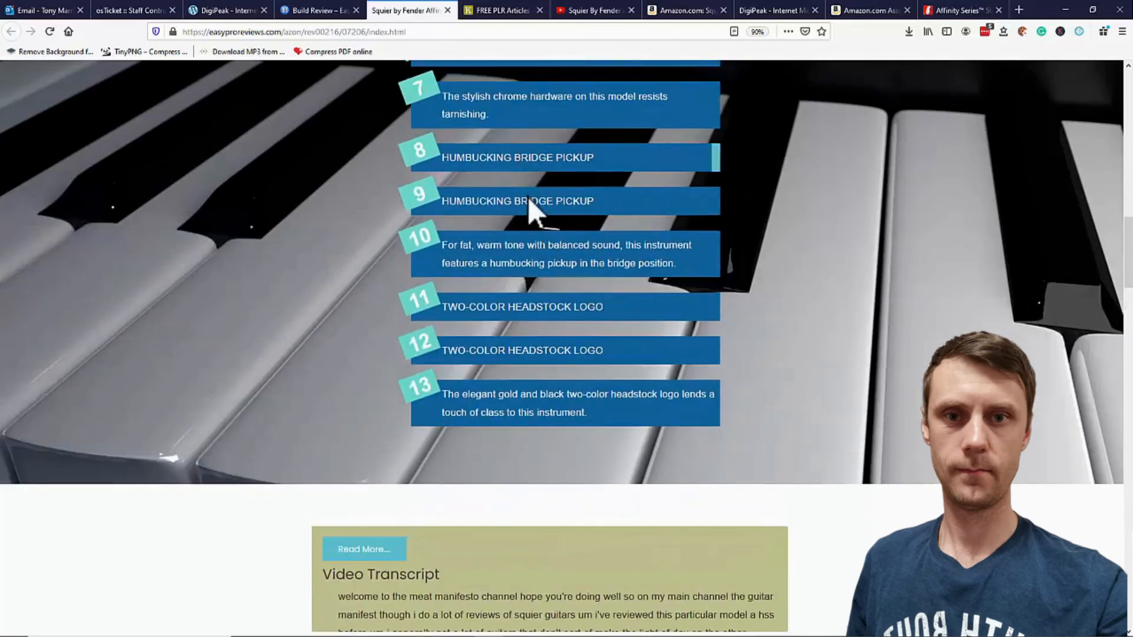
Expand the Video Transcript section of the review page to show its full text
{"action": "scroll", "coordinate": [555, 275], "scroll_direction": "down", "scroll_amount": 6}
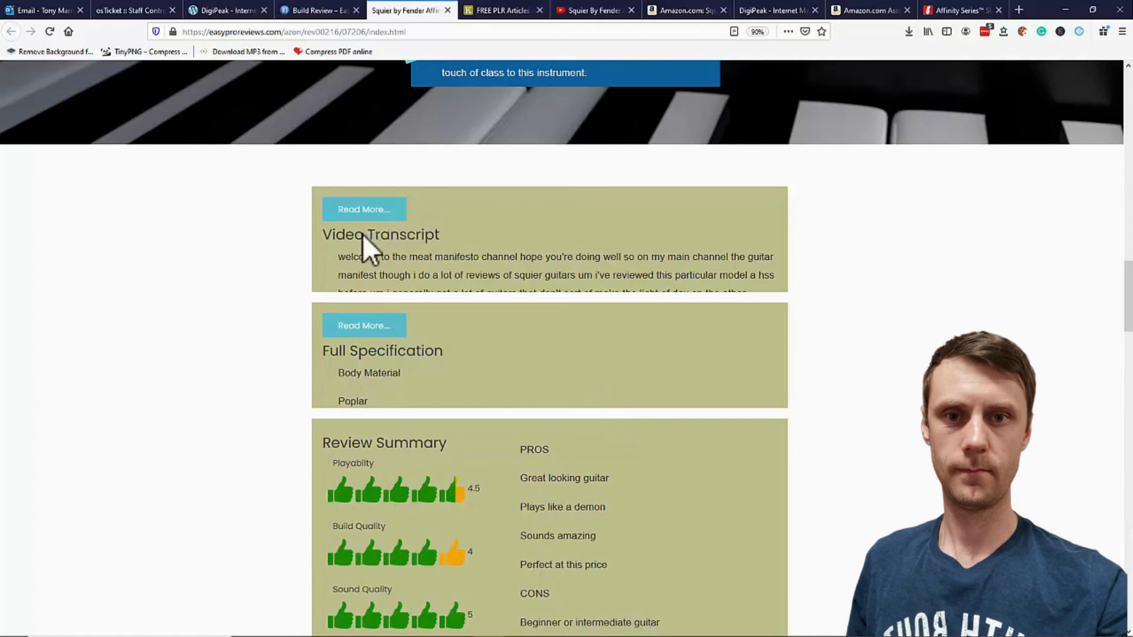
{"action": "left_click", "coordinate": [371, 211]}
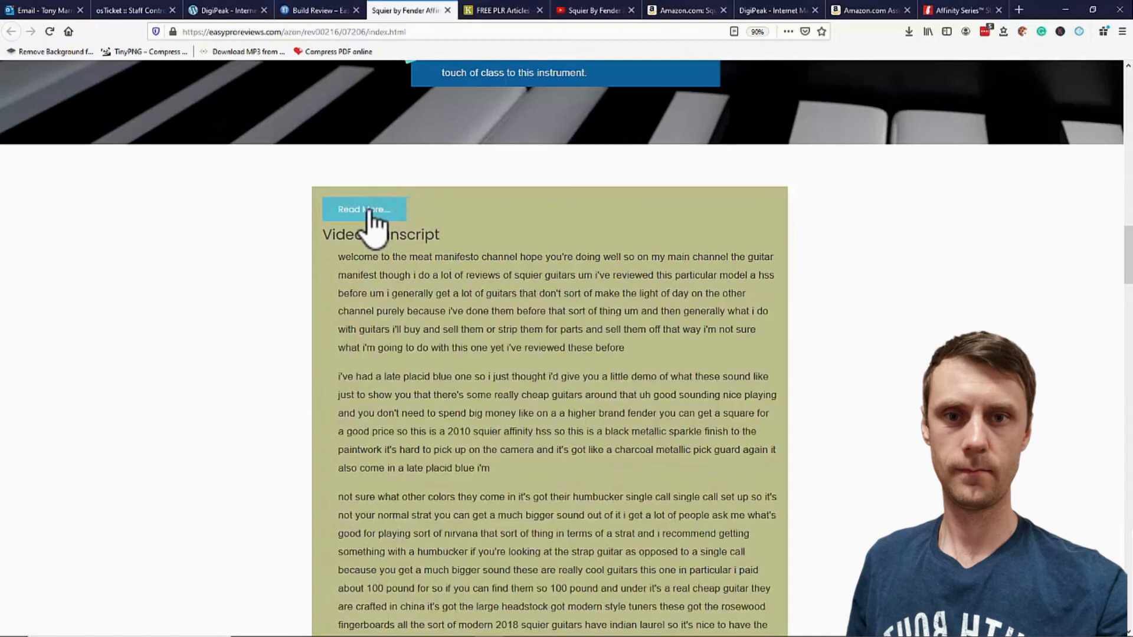
Read through the full Video Transcript text on the review page and collapse the section
{"action": "scroll", "coordinate": [531, 284], "scroll_direction": "down", "scroll_amount": 15}
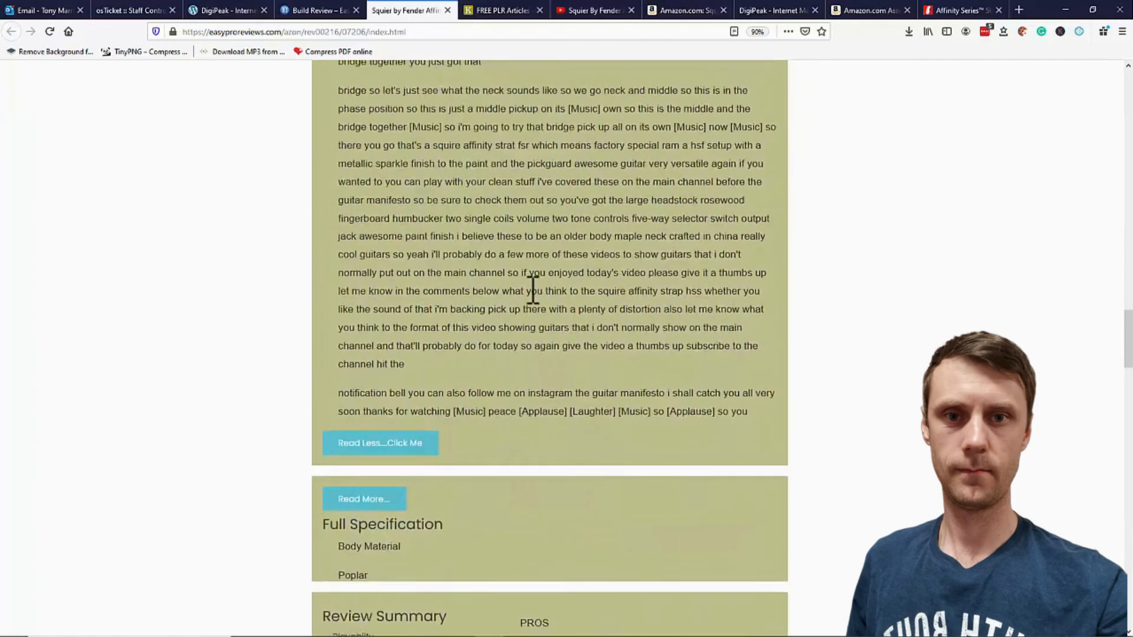
{"action": "scroll", "coordinate": [531, 284], "scroll_direction": "up", "scroll_amount": 15}
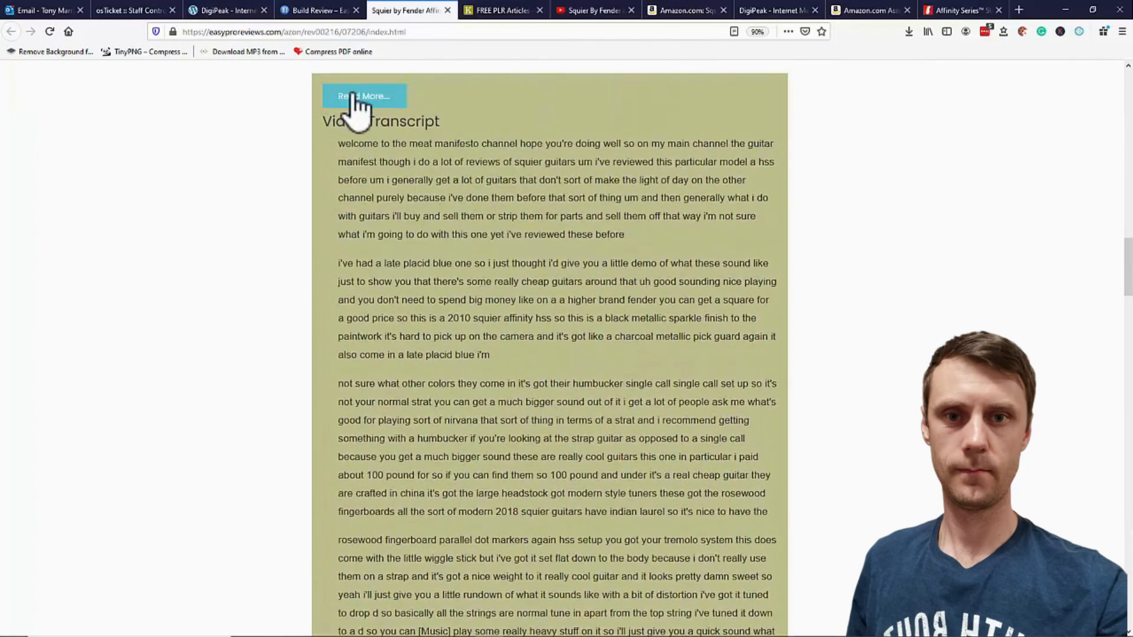
{"action": "left_click", "coordinate": [354, 100]}
Expand the Full Specification section, look through the guitar's specifications, and collapse the section
{"action": "scroll", "coordinate": [503, 208], "scroll_direction": "down", "scroll_amount": 1}
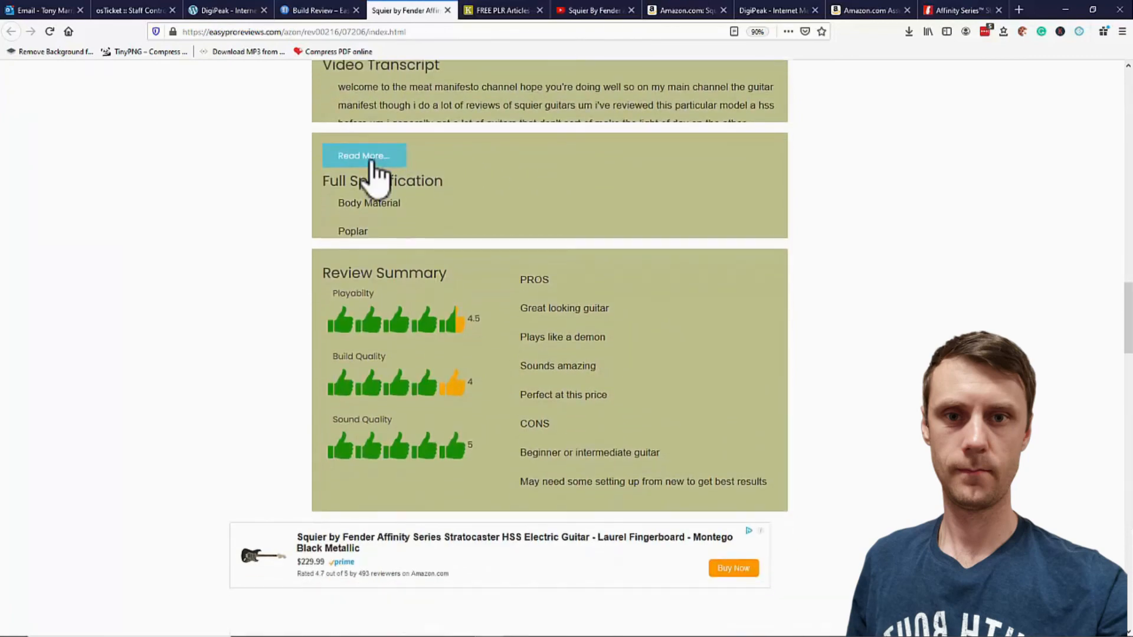
{"action": "left_click", "coordinate": [372, 162]}
{"action": "scroll", "coordinate": [430, 242], "scroll_direction": "down", "scroll_amount": 5}
{"action": "scroll", "coordinate": [430, 239], "scroll_direction": "down", "scroll_amount": 15}
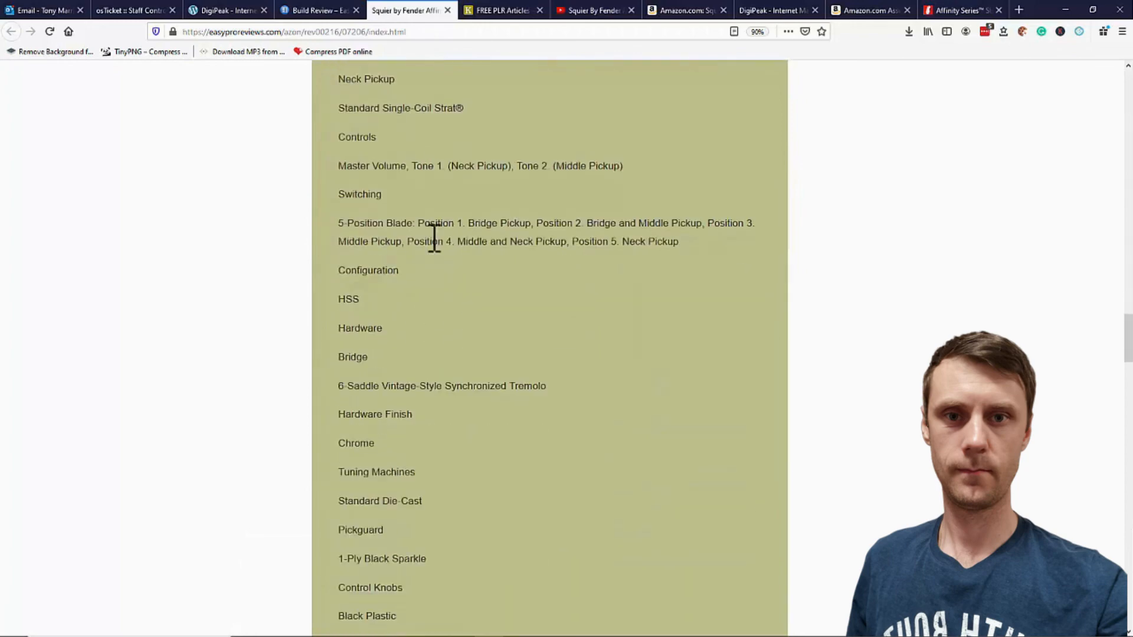
{"action": "scroll", "coordinate": [432, 239], "scroll_direction": "up", "scroll_amount": 15}
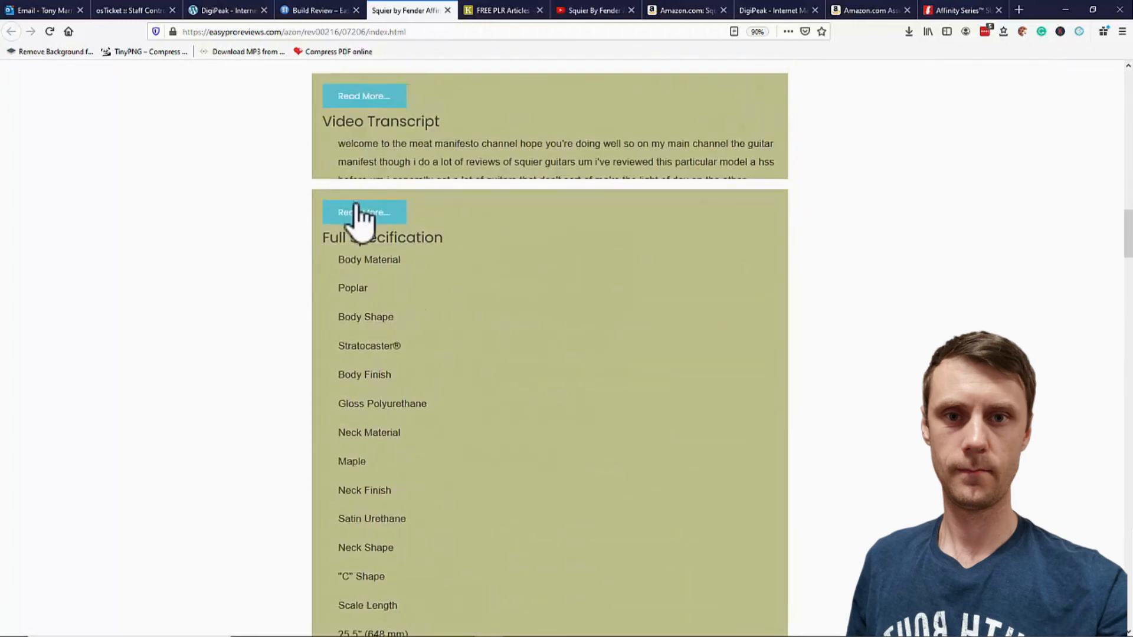
{"action": "left_click", "coordinate": [357, 206]}
Examine the Review Summary with its pros and cons, the Amazon product banner, the electric guitar articles and the product page link
{"action": "scroll", "coordinate": [518, 221], "scroll_direction": "down", "scroll_amount": 3}
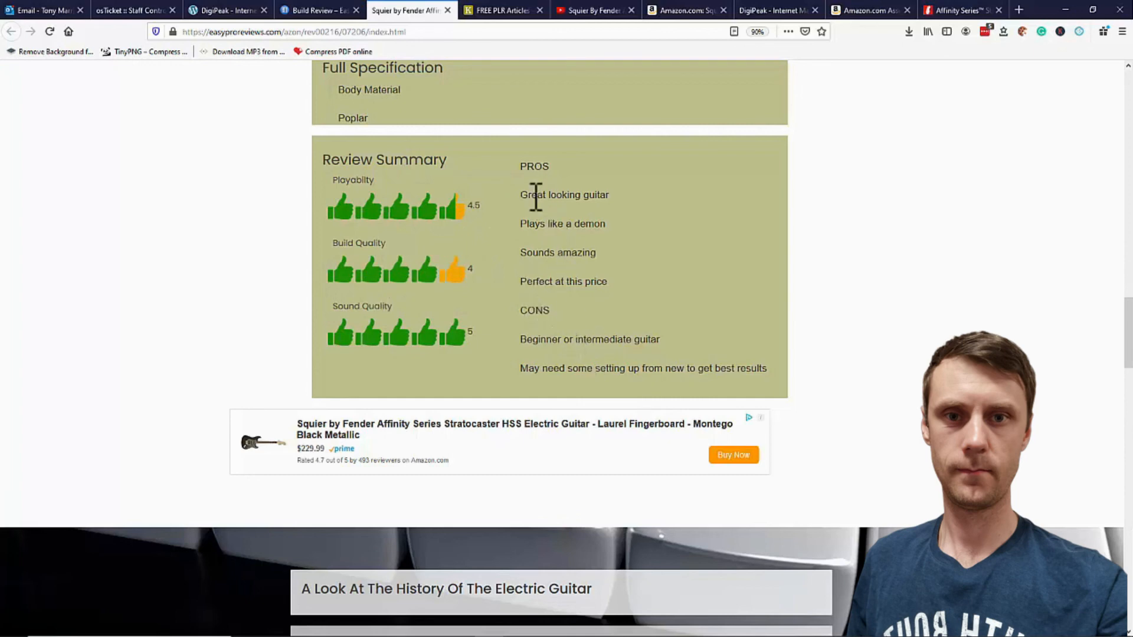
{"action": "scroll", "coordinate": [622, 329], "scroll_direction": "down", "scroll_amount": 2}
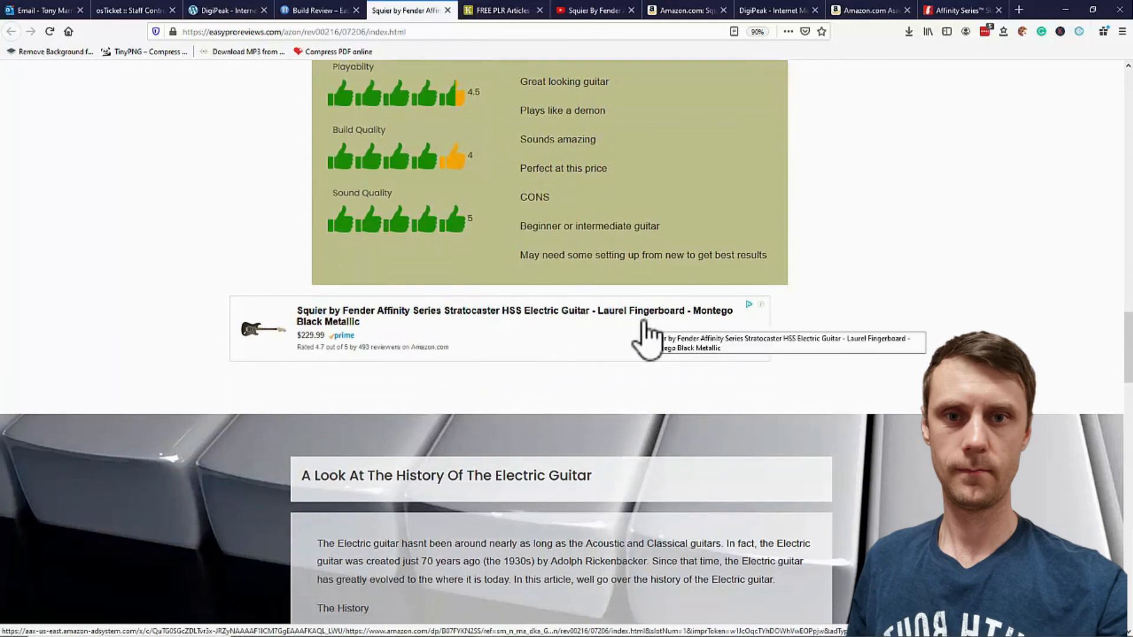
{"action": "scroll", "coordinate": [579, 342], "scroll_direction": "down", "scroll_amount": 5}
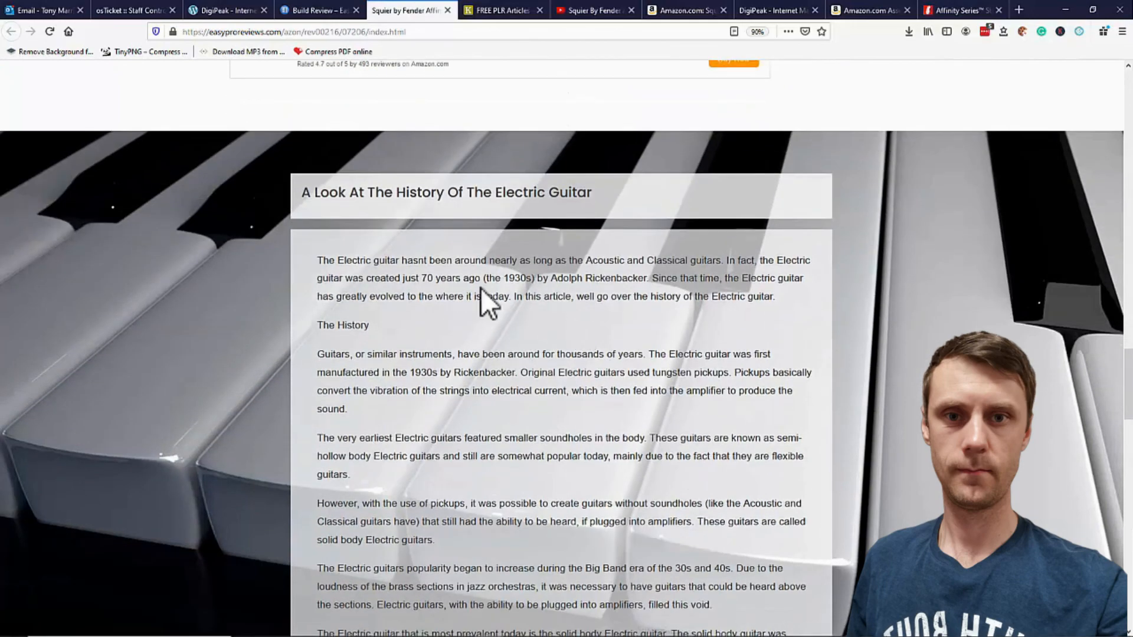
{"action": "scroll", "coordinate": [562, 225], "scroll_direction": "down", "scroll_amount": 20}
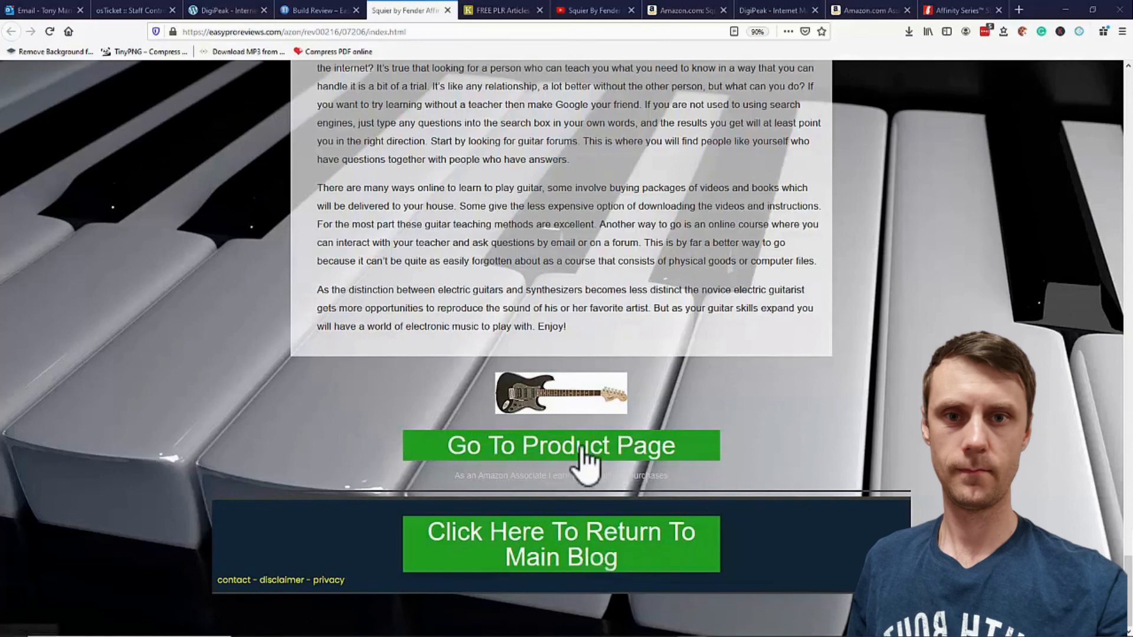
Look back over the review page from the articles up to its heading, and close the test view to return to Build Review
{"action": "scroll", "coordinate": [837, 381], "scroll_direction": "up", "scroll_amount": 20}
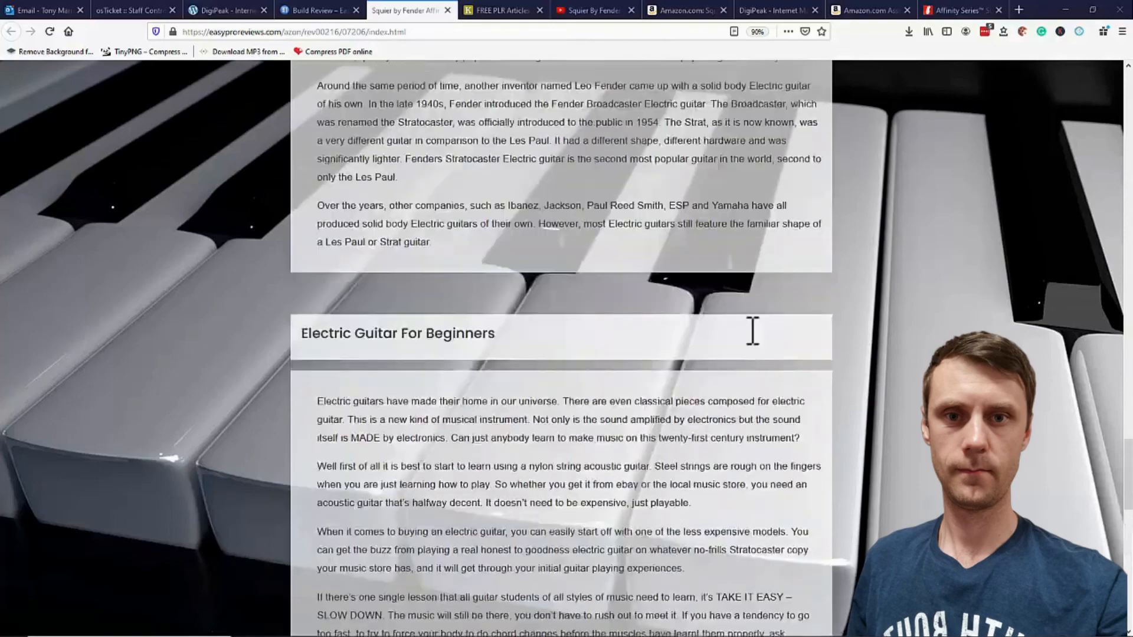
{"action": "scroll", "coordinate": [750, 333], "scroll_direction": "up", "scroll_amount": 12}
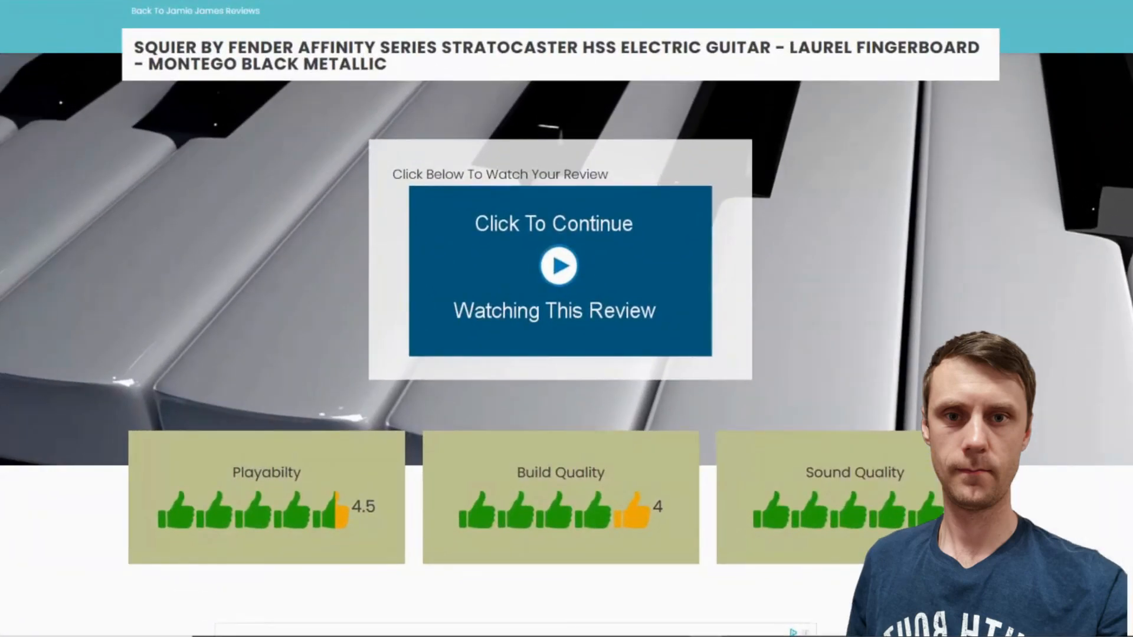
{"action": "key", "text": "ctrl+w"}
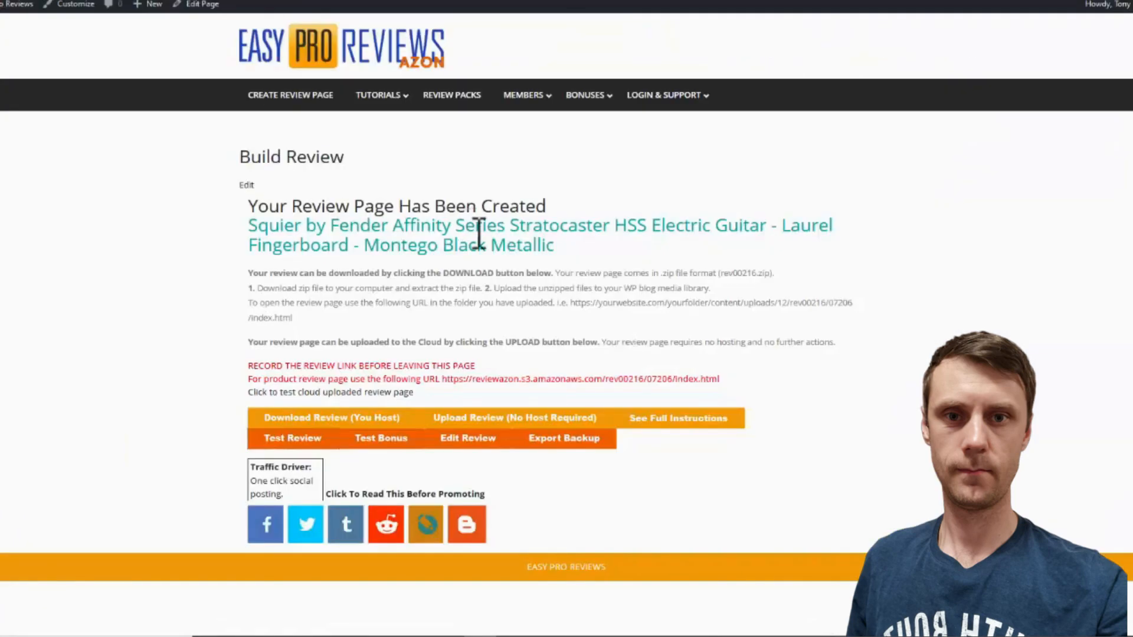